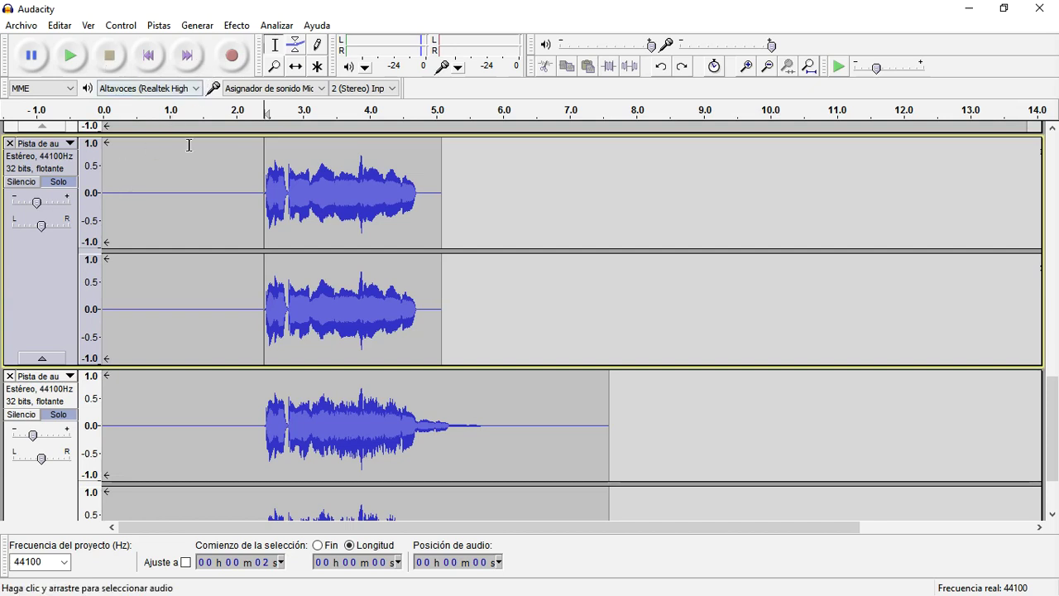
Step: Delete the two short soloed tracks below the full-length voice recordings
{"action": "scroll", "coordinate": [188, 244], "scroll_direction": "up", "scroll_amount": 3}
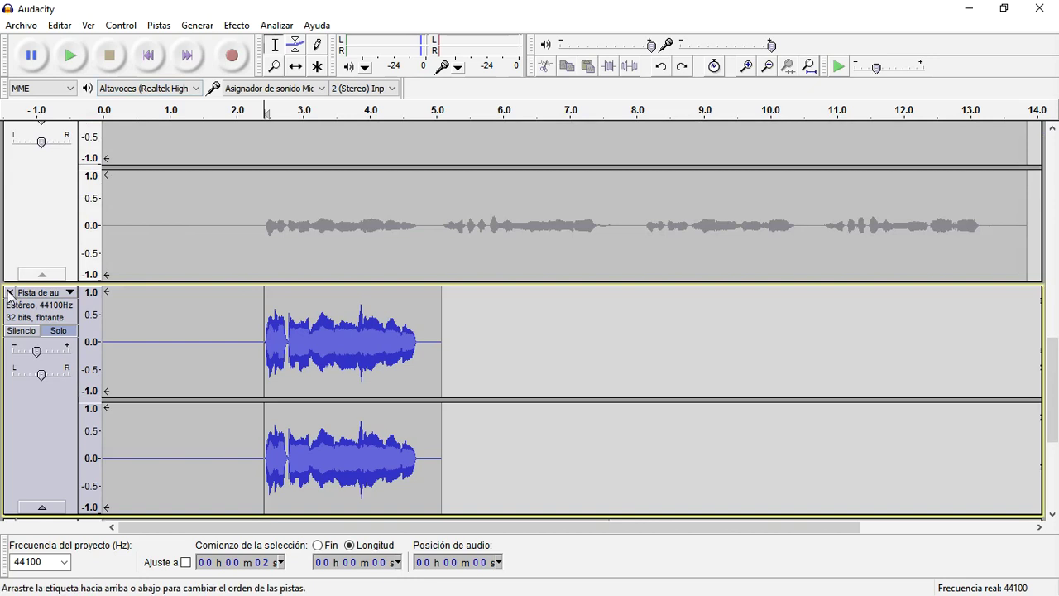
{"action": "key", "text": "ctrl+z"}
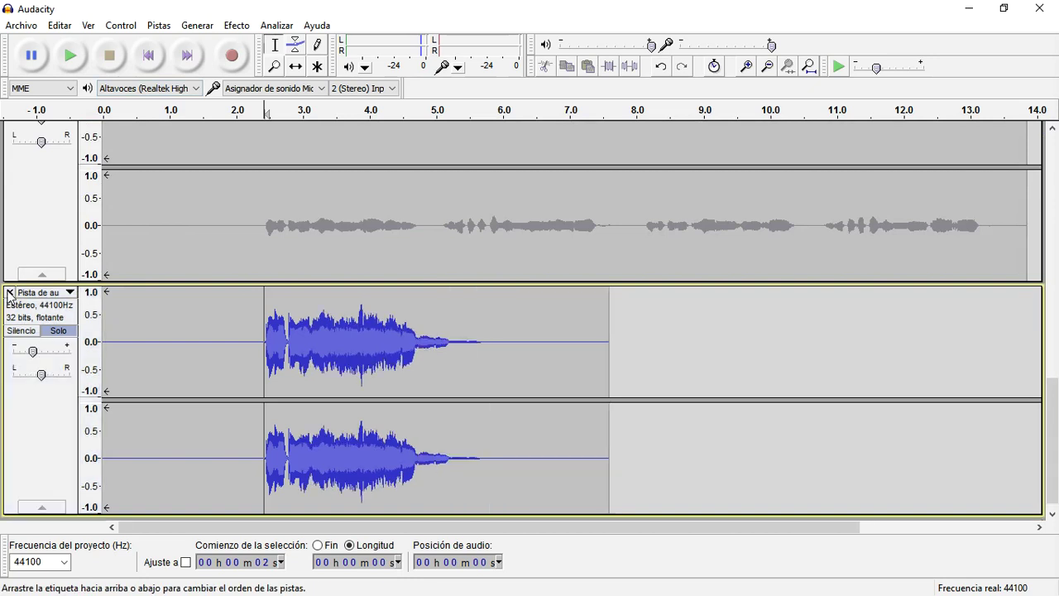
{"action": "left_click", "coordinate": [9, 293]}
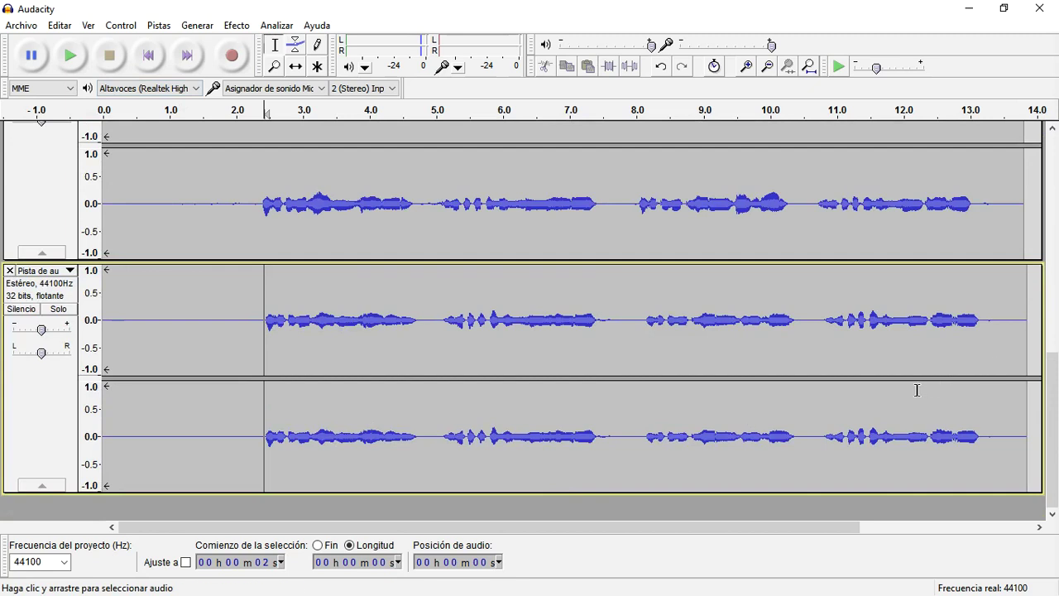
Step: Select the whole of the last remaining stereo voice track and solo it
{"action": "left_click", "coordinate": [376, 339]}
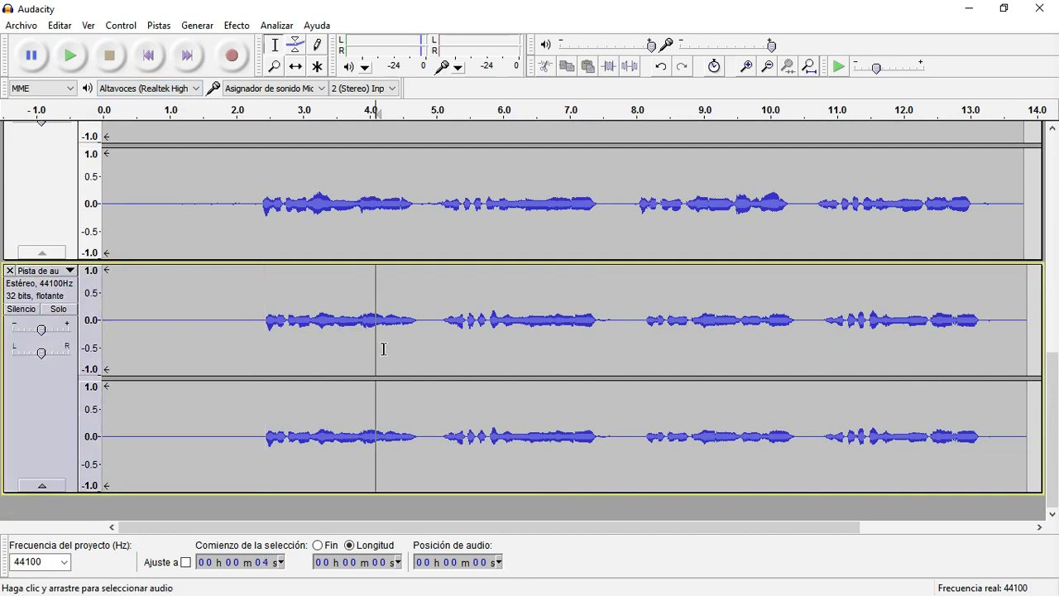
{"action": "left_click", "coordinate": [31, 447]}
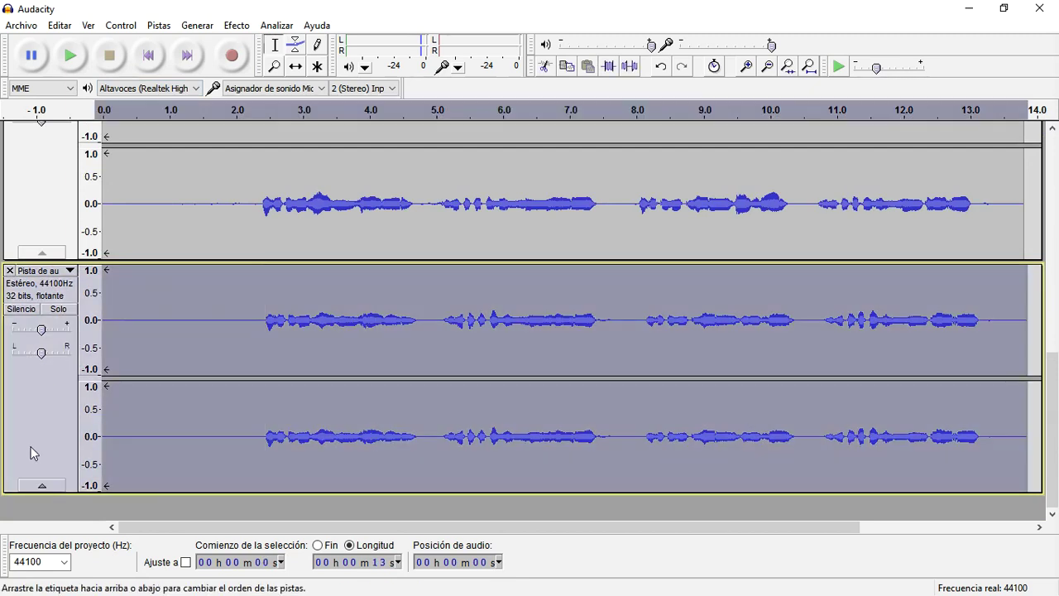
{"action": "left_click", "coordinate": [58, 308]}
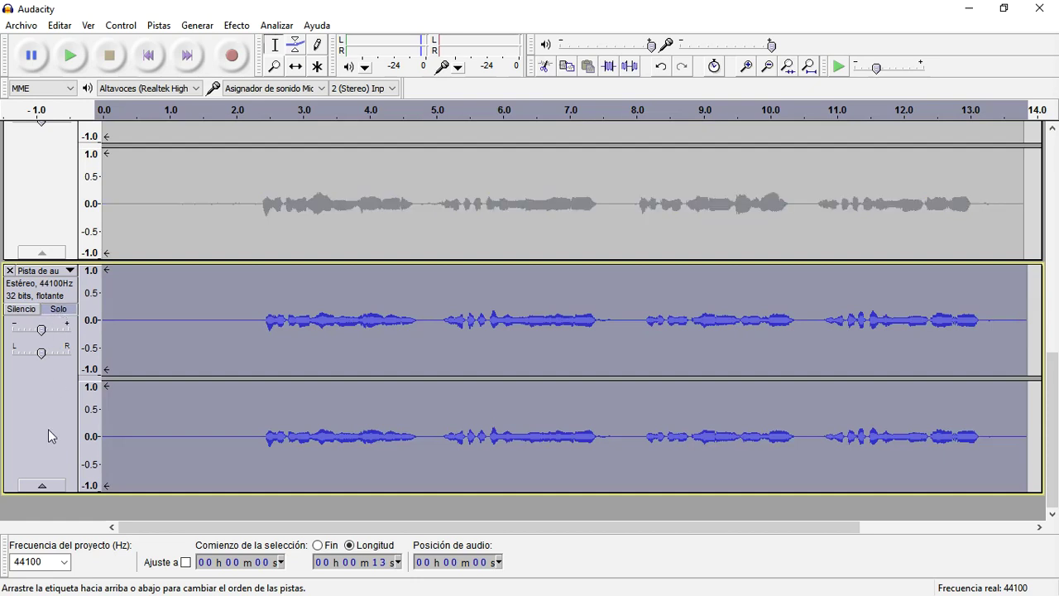
Step: Listen twice to the soloed voice track, starting playback where the voice begins at about 2.4 seconds
{"action": "left_click", "coordinate": [263, 333]}
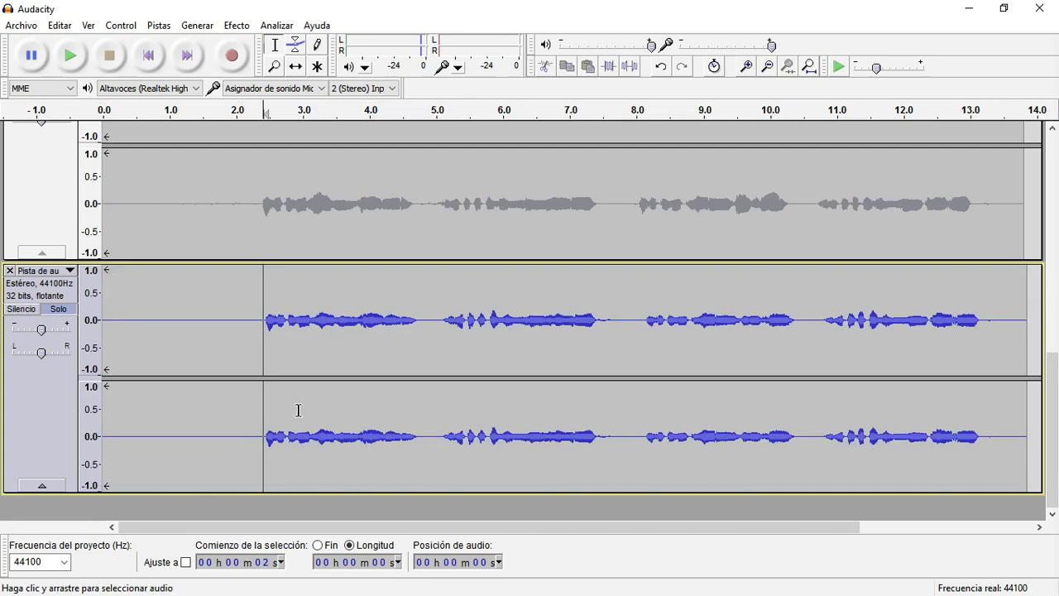
{"action": "key", "text": "space"}
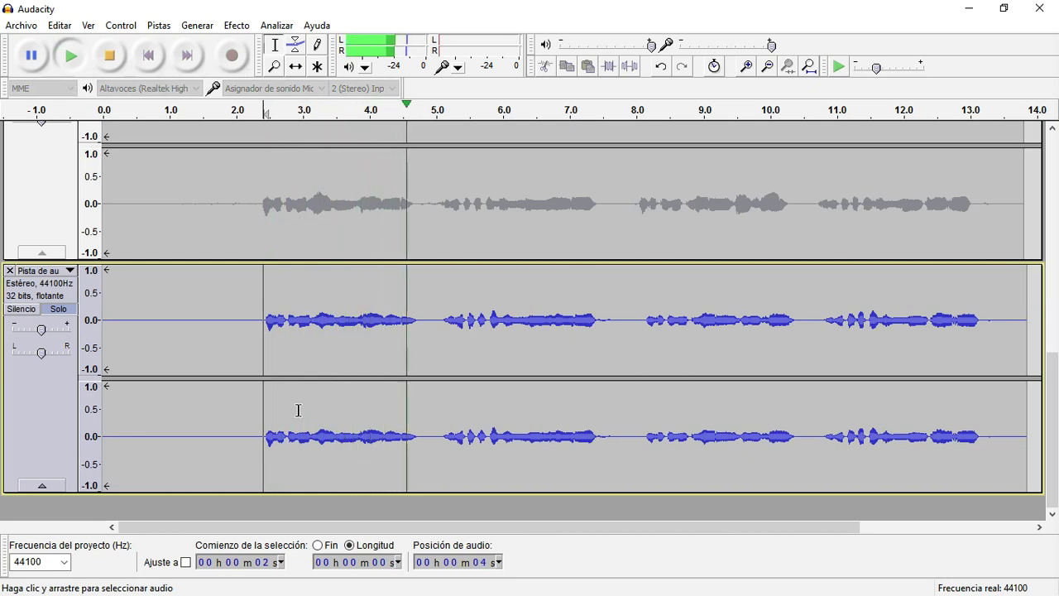
{"action": "key", "text": "space"}
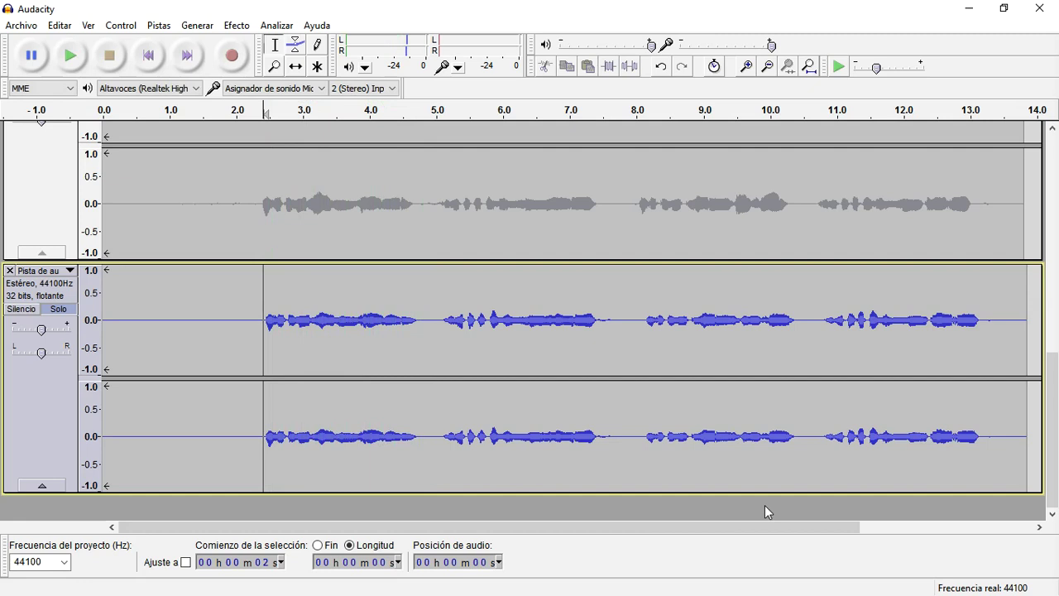
{"action": "key", "text": "space"}
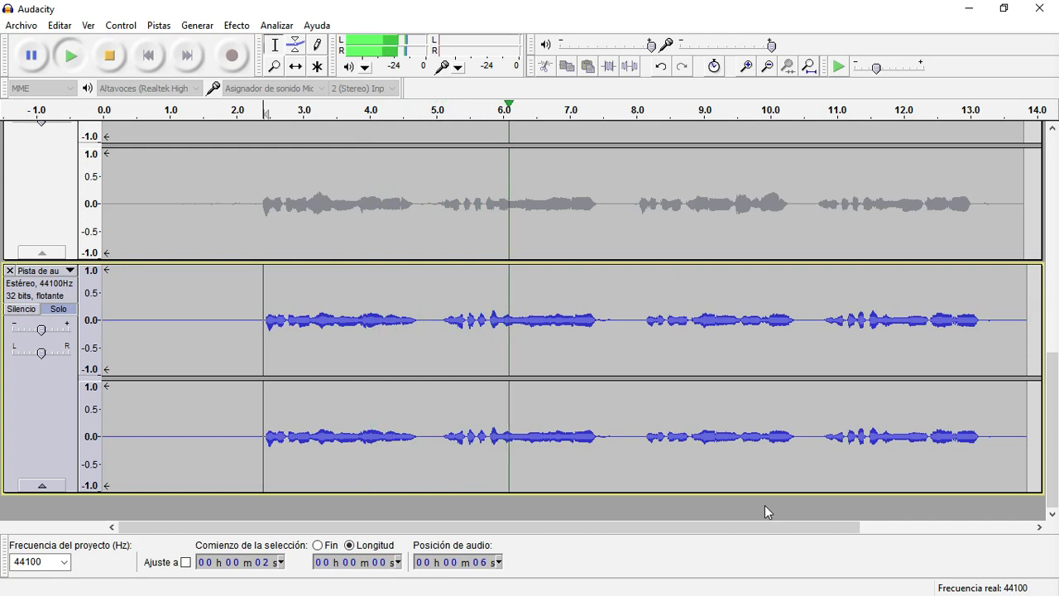
{"action": "key", "text": "space"}
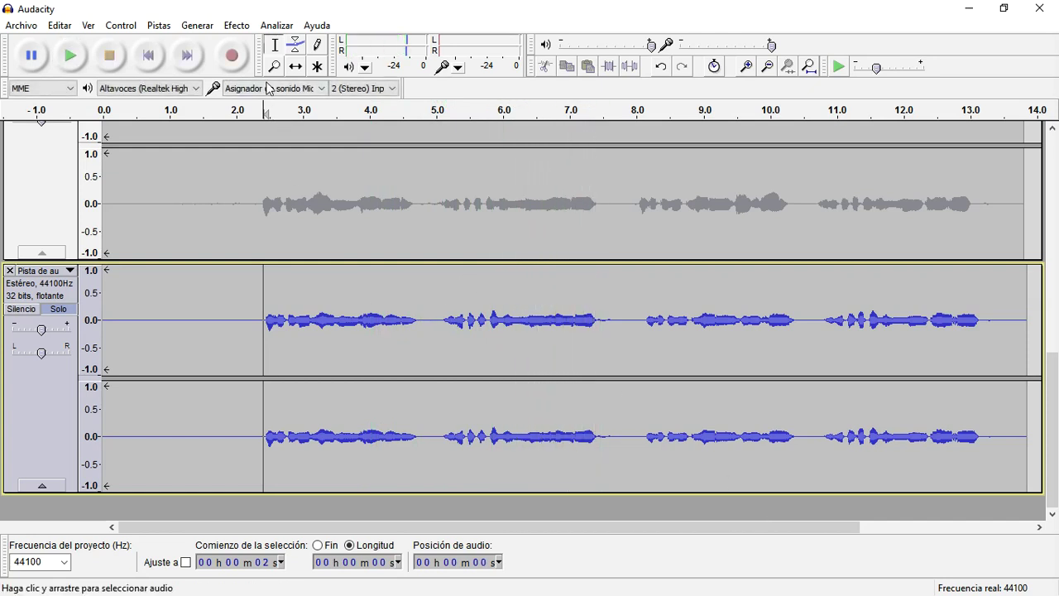
Step: Capture a noise profile from the silent opening of the soloed track, from 0 to about 2.3 seconds
{"action": "left_click", "coordinate": [187, 354]}
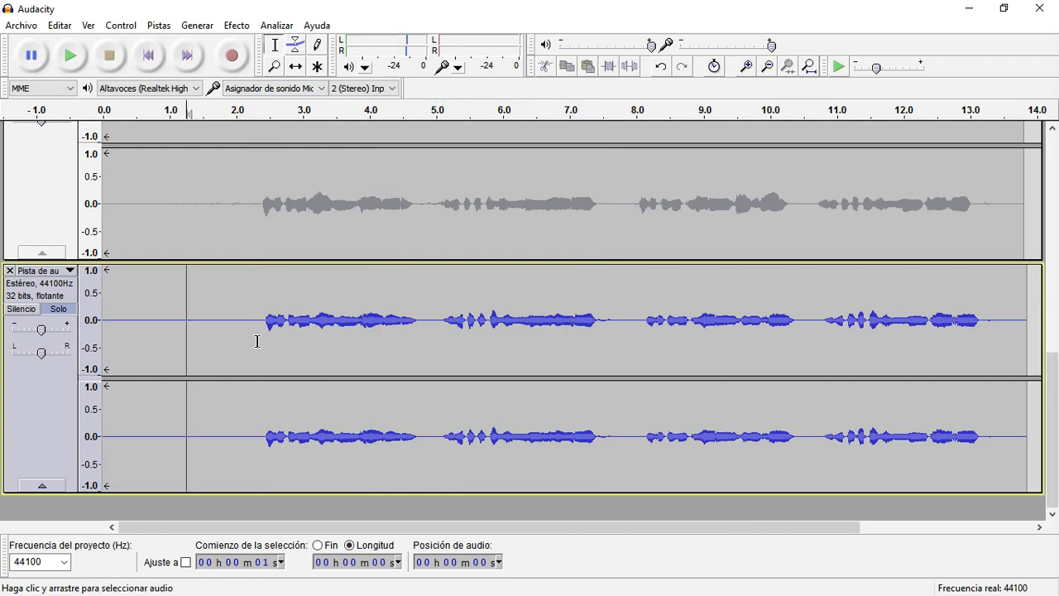
{"action": "left_click_drag", "start_coordinate": [257, 341], "coordinate": [103, 331]}
{"action": "left_click", "coordinate": [235, 26]}
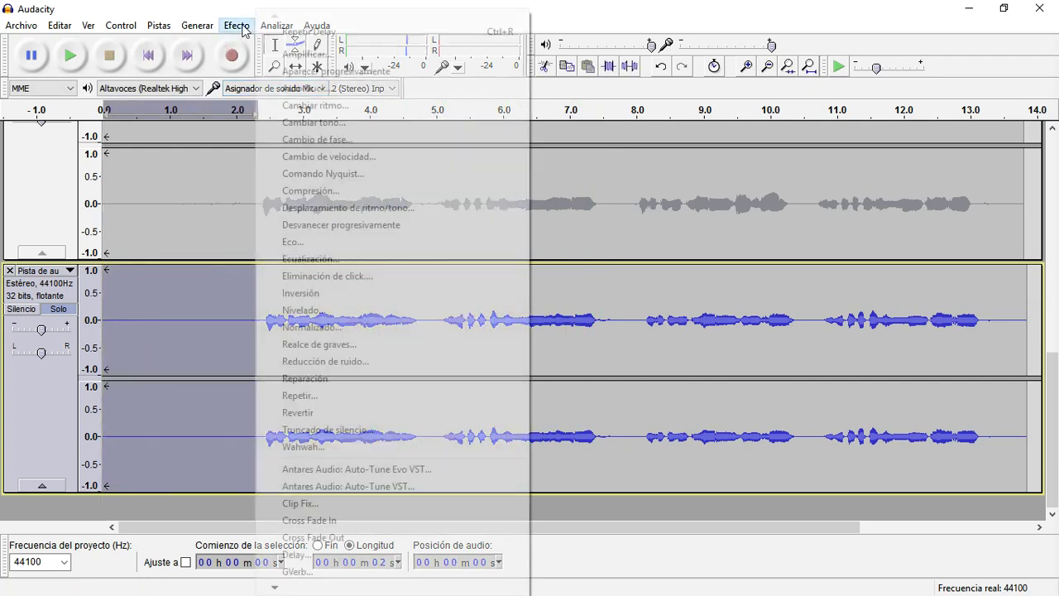
{"action": "left_click", "coordinate": [366, 362]}
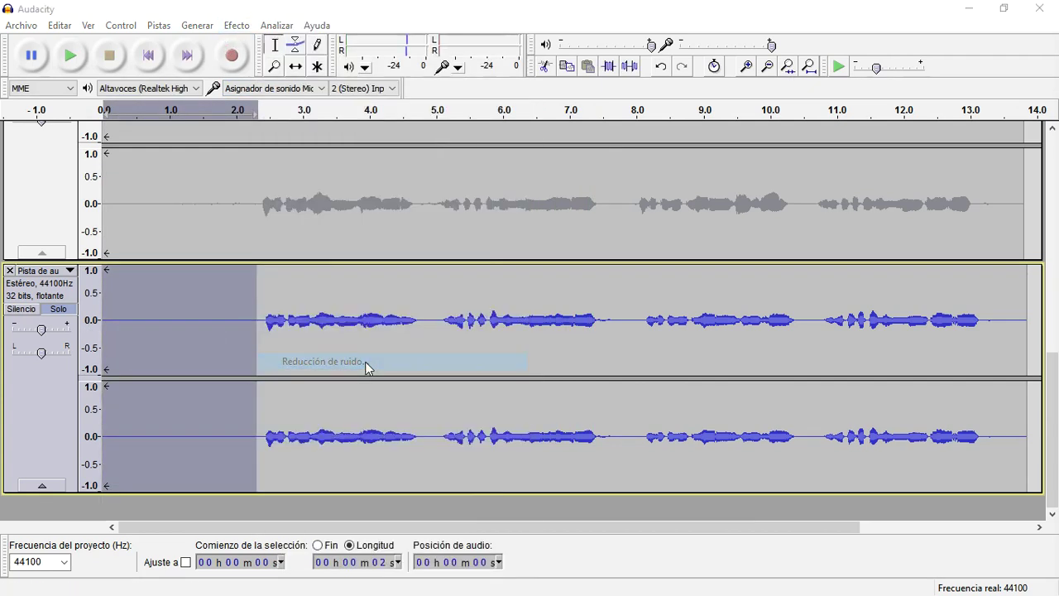
{"action": "left_click", "coordinate": [529, 225]}
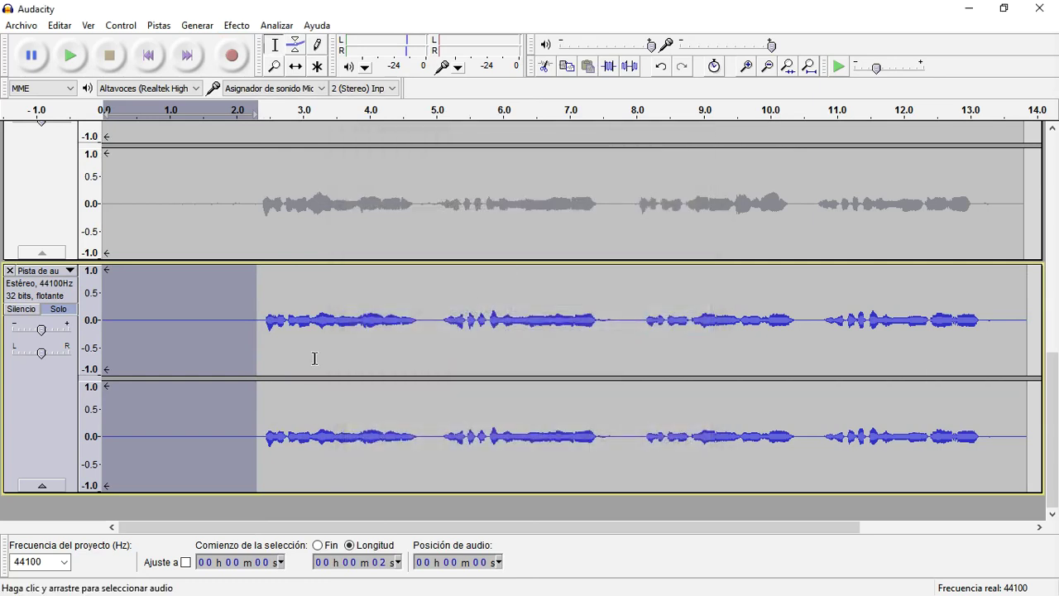
Step: Apply Noise Reduction to the entire soloed voice track using the captured profile
{"action": "double_click", "coordinate": [322, 359]}
{"action": "left_click", "coordinate": [236, 25]}
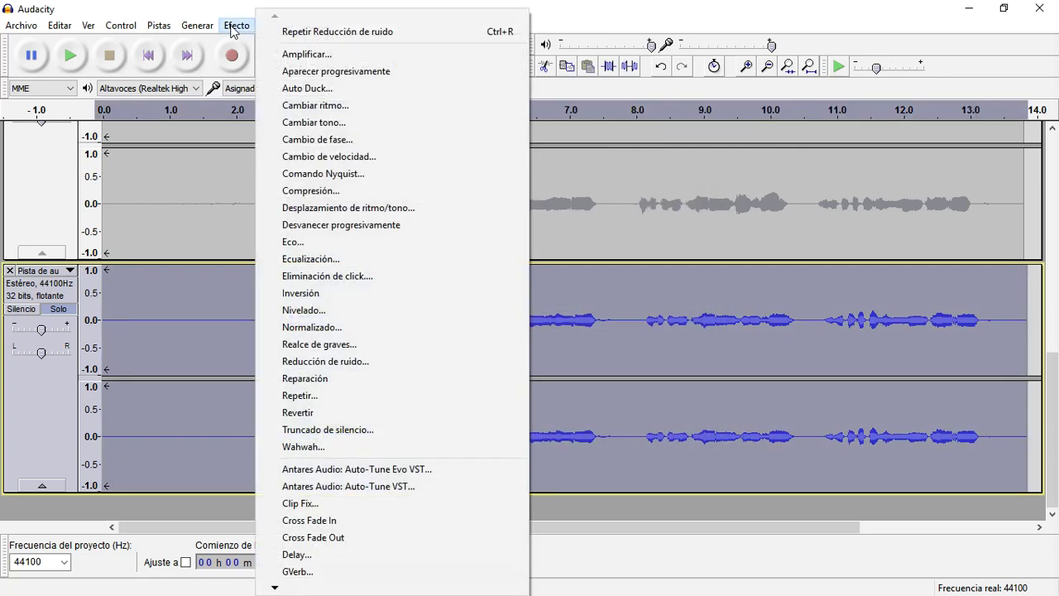
{"action": "left_click", "coordinate": [430, 363]}
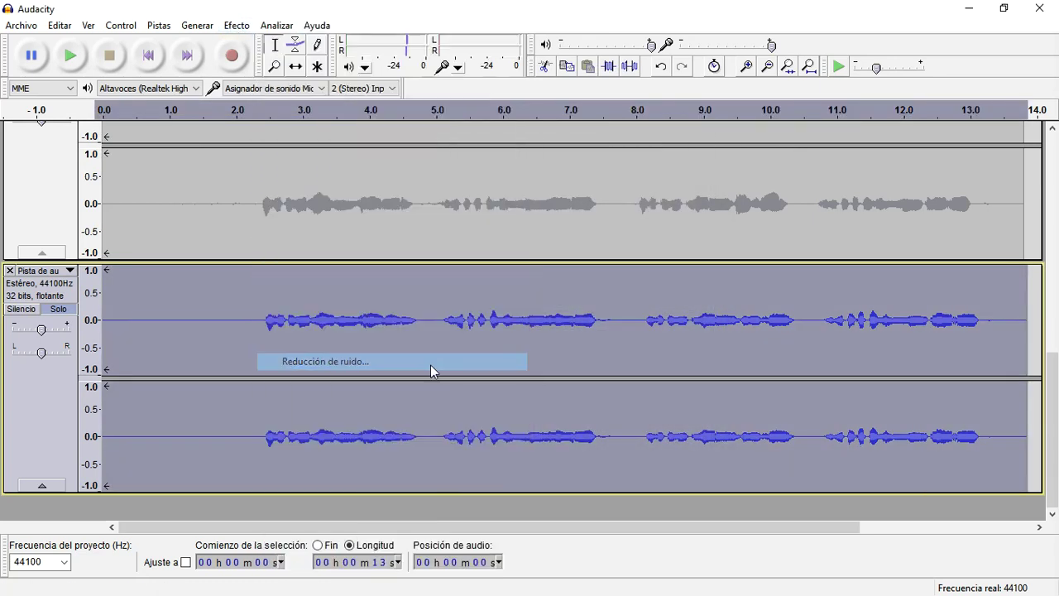
{"action": "left_click", "coordinate": [624, 448]}
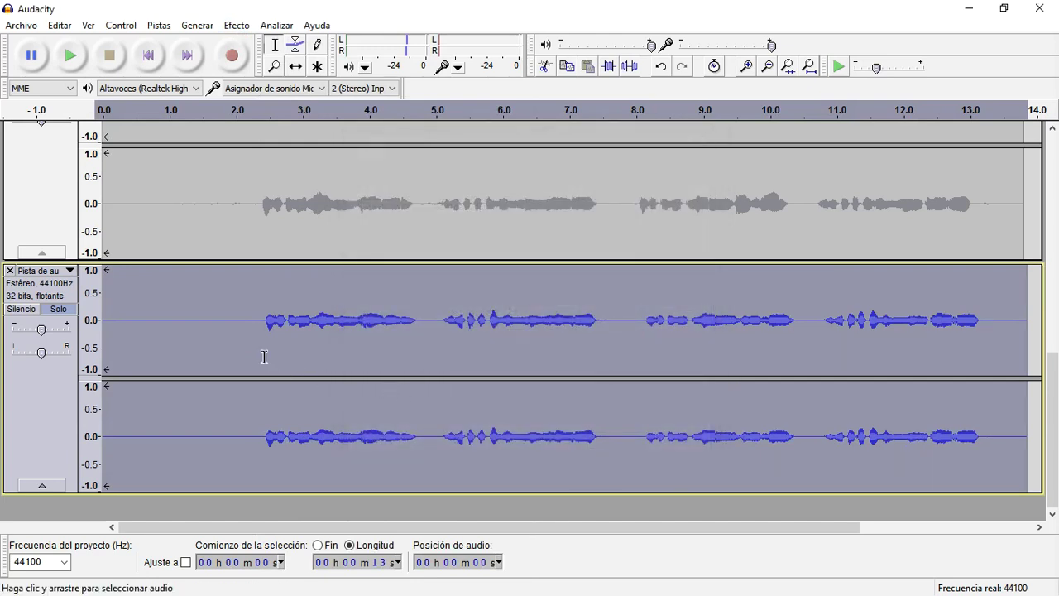
Step: Capture a fresh noise profile from the cleaned track's opening silence, from 0 to about 2.4 seconds
{"action": "left_click_drag", "start_coordinate": [260, 330], "coordinate": [95, 328]}
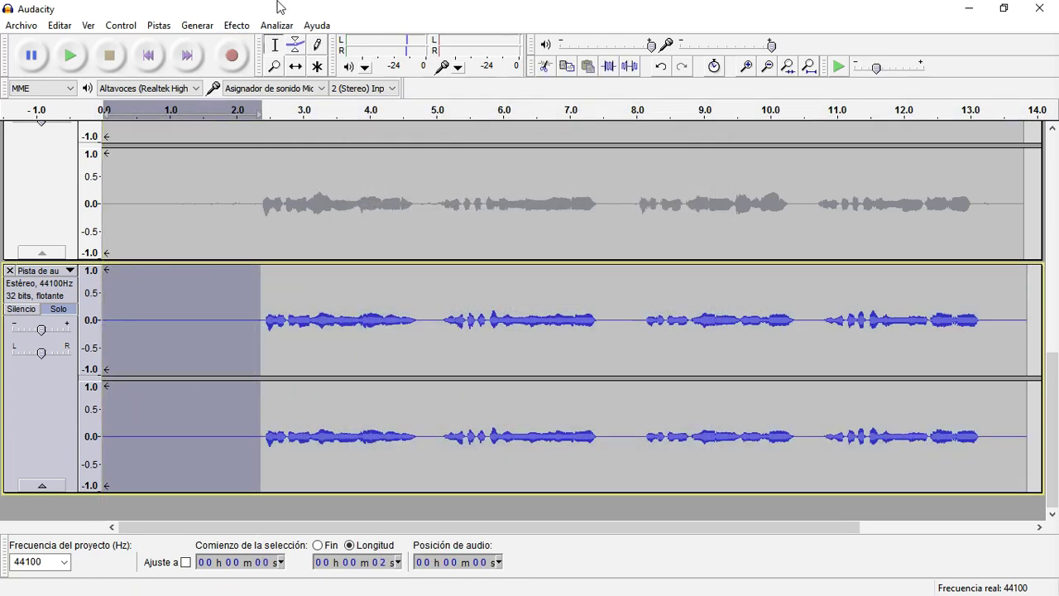
{"action": "left_click", "coordinate": [237, 25]}
{"action": "left_click", "coordinate": [382, 359]}
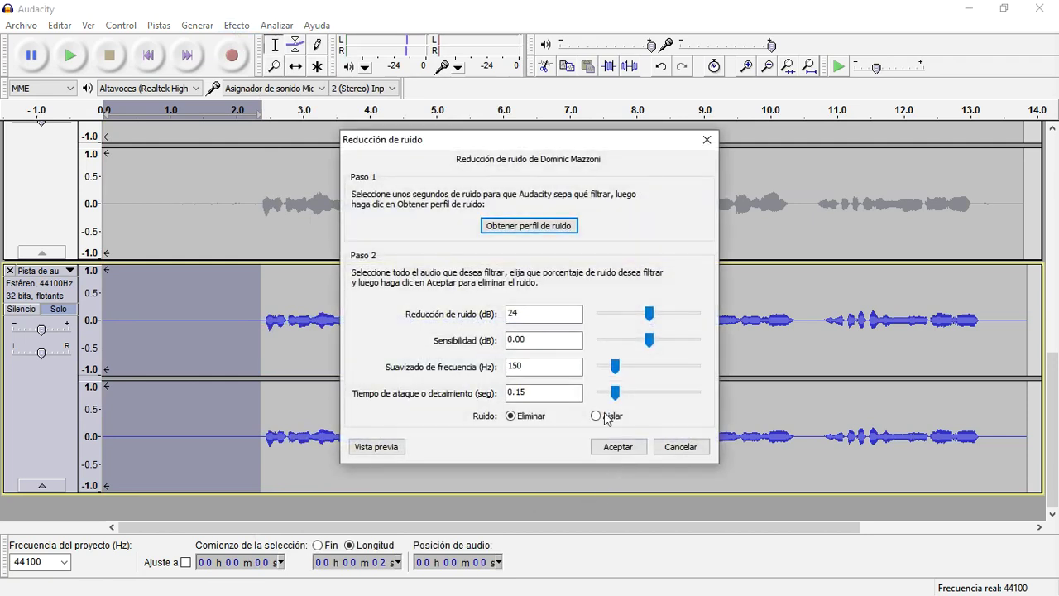
{"action": "left_click", "coordinate": [529, 225]}
Step: Run a second Noise Reduction pass on the whole soloed track with 24 dB reduction, 0.00 sensitivity, 150 Hz smoothing and 0.15 s attack/decay
{"action": "left_click", "coordinate": [531, 330]}
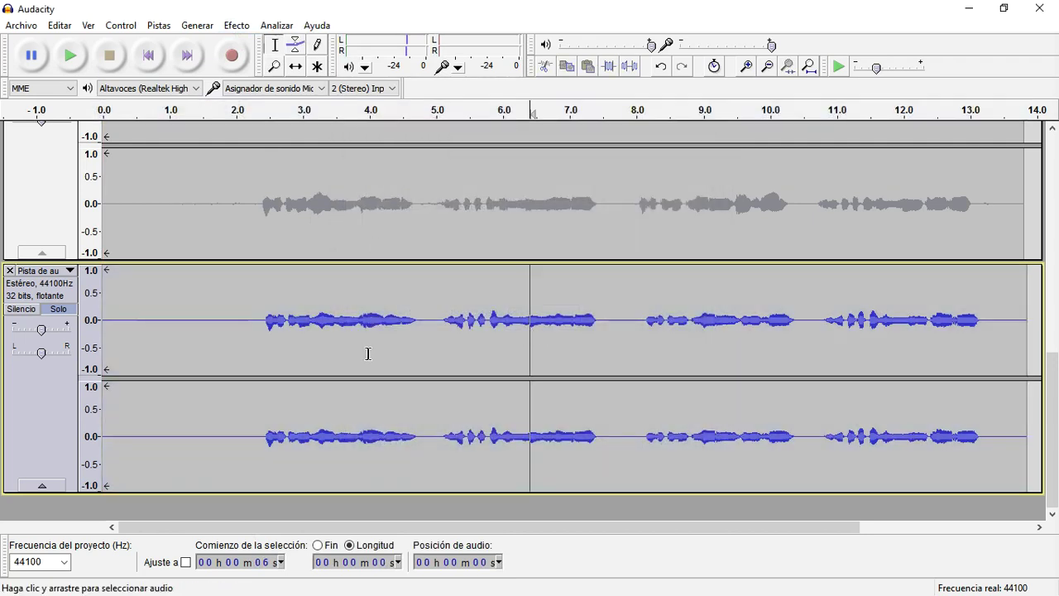
{"action": "key", "text": "ctrl+a"}
{"action": "left_click", "coordinate": [236, 25]}
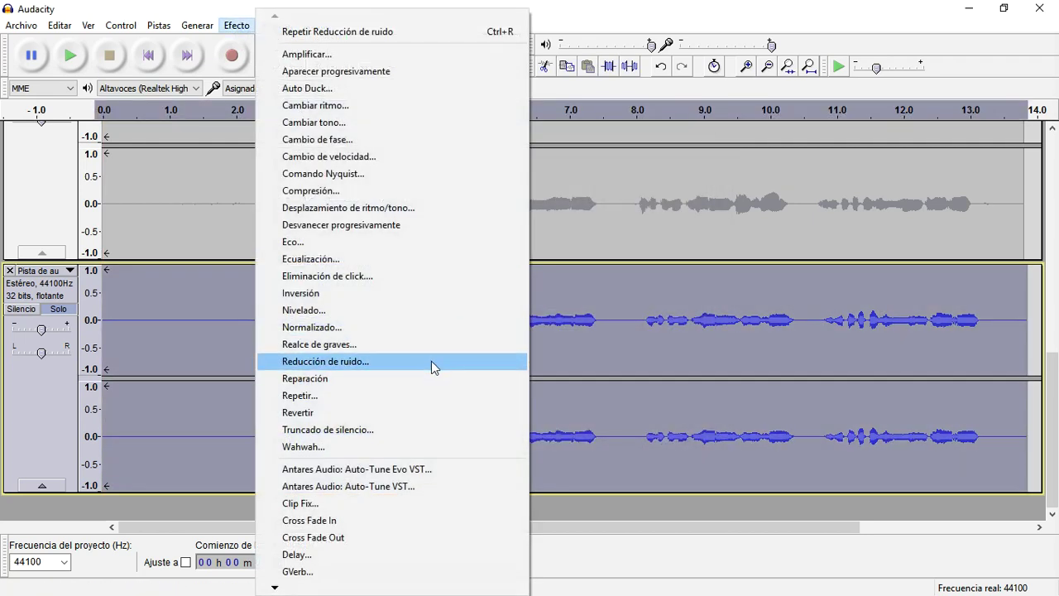
{"action": "left_click", "coordinate": [431, 361]}
{"action": "left_click", "coordinate": [612, 447]}
Step: Equalize the whole soloed voice track with the Bass Boost curve
{"action": "left_click", "coordinate": [237, 26]}
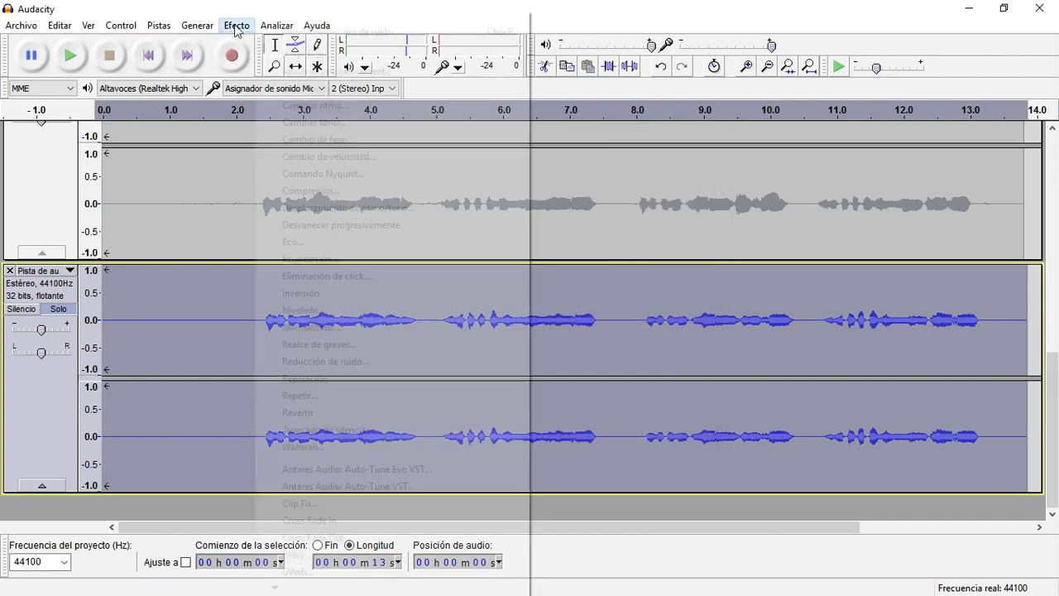
{"action": "left_click", "coordinate": [332, 259]}
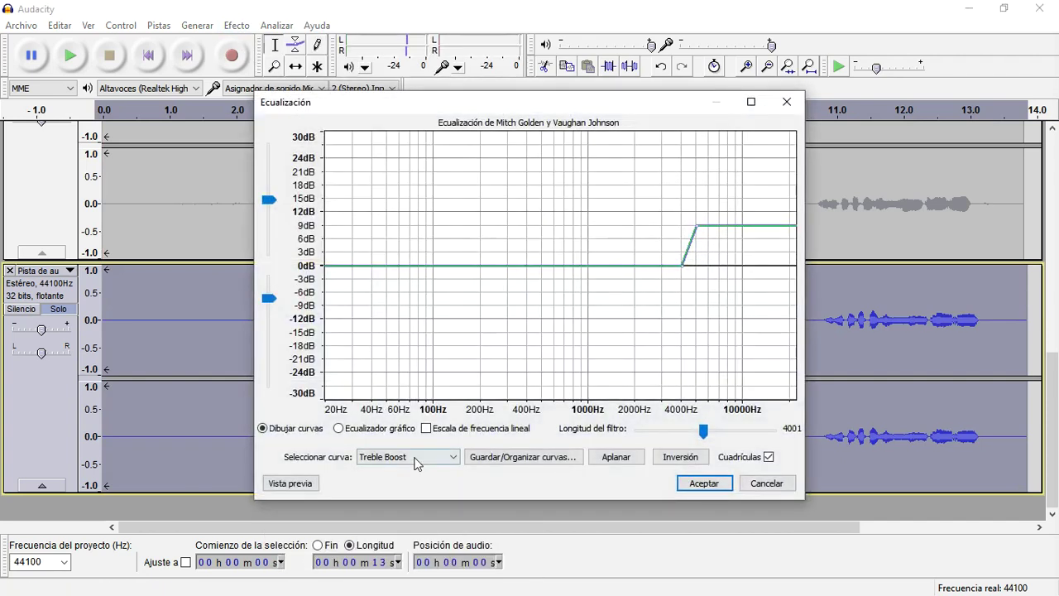
{"action": "left_click", "coordinate": [416, 461]}
{"action": "left_click", "coordinate": [410, 491]}
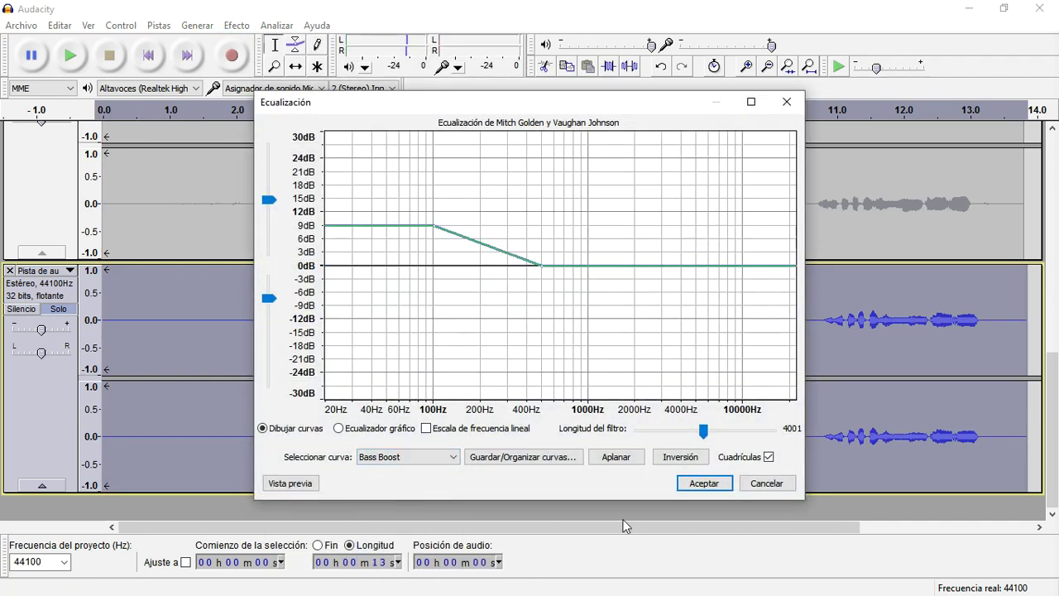
{"action": "left_click", "coordinate": [709, 489]}
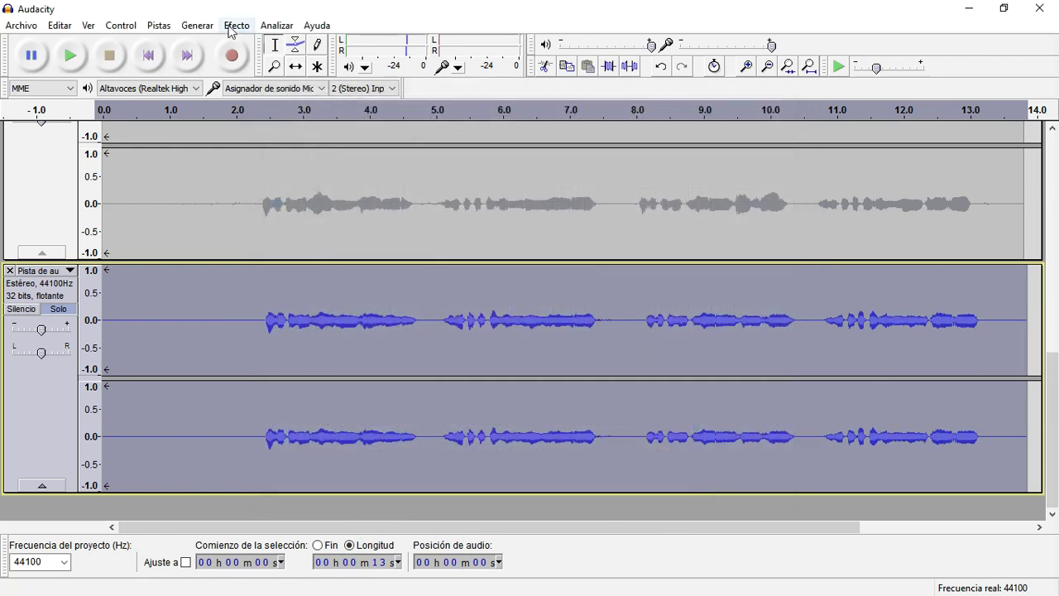
Step: Equalize the same voice track with the Treble Boost curve
{"action": "left_click", "coordinate": [236, 26]}
{"action": "left_click", "coordinate": [339, 260]}
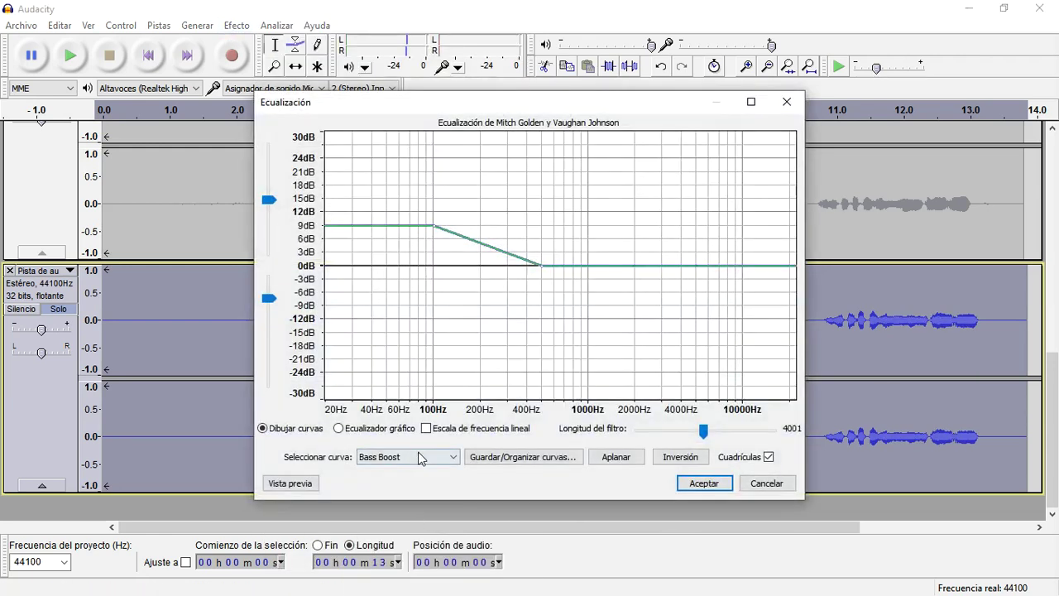
{"action": "left_click", "coordinate": [418, 458]}
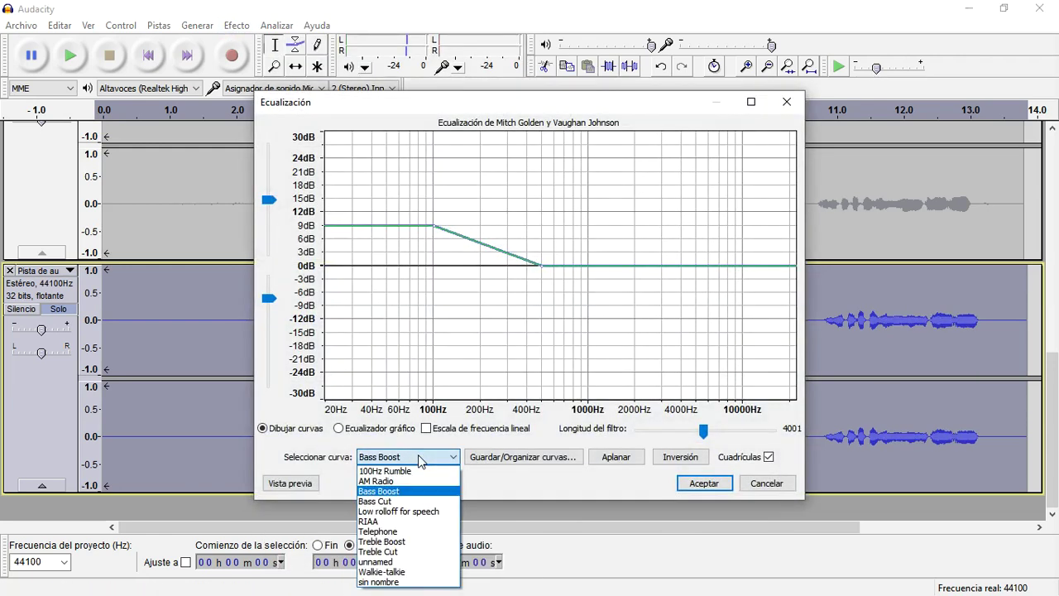
{"action": "left_click", "coordinate": [406, 542]}
{"action": "left_click", "coordinate": [702, 484]}
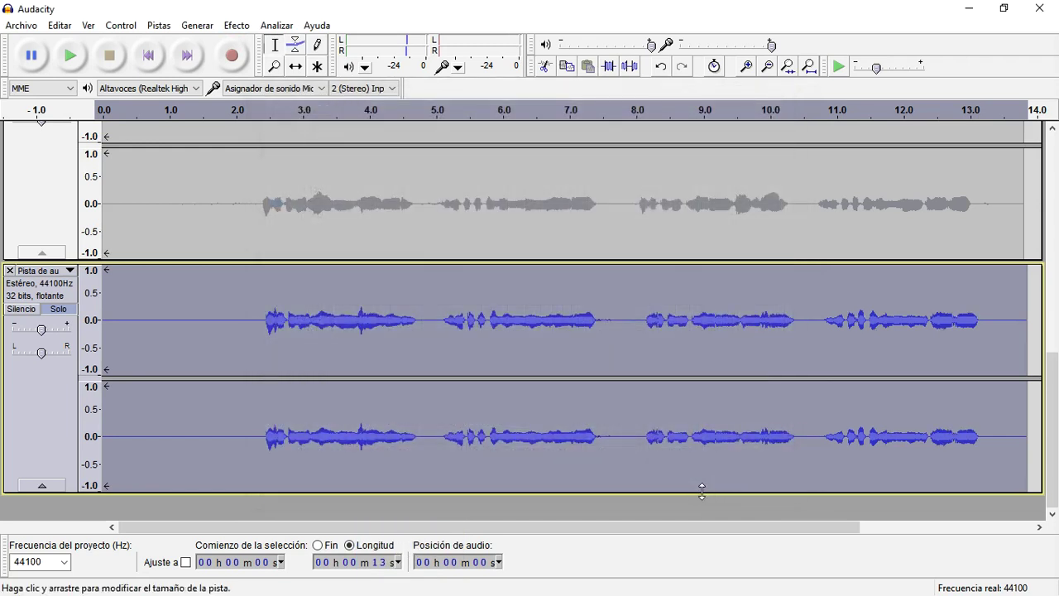
Step: Compress the voice track with a -15 dB threshold, -40 dB noise floor, 2:1 ratio, 0.1 s attack and 1.0 s decay
{"action": "left_click", "coordinate": [236, 26]}
{"action": "left_click", "coordinate": [331, 190]}
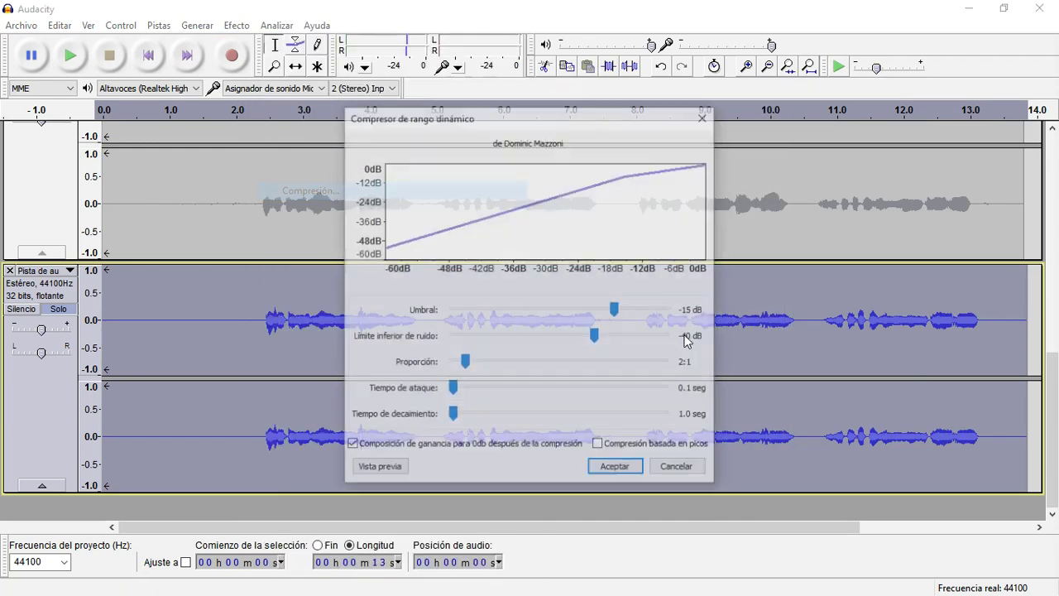
{"action": "left_click", "coordinate": [620, 466]}
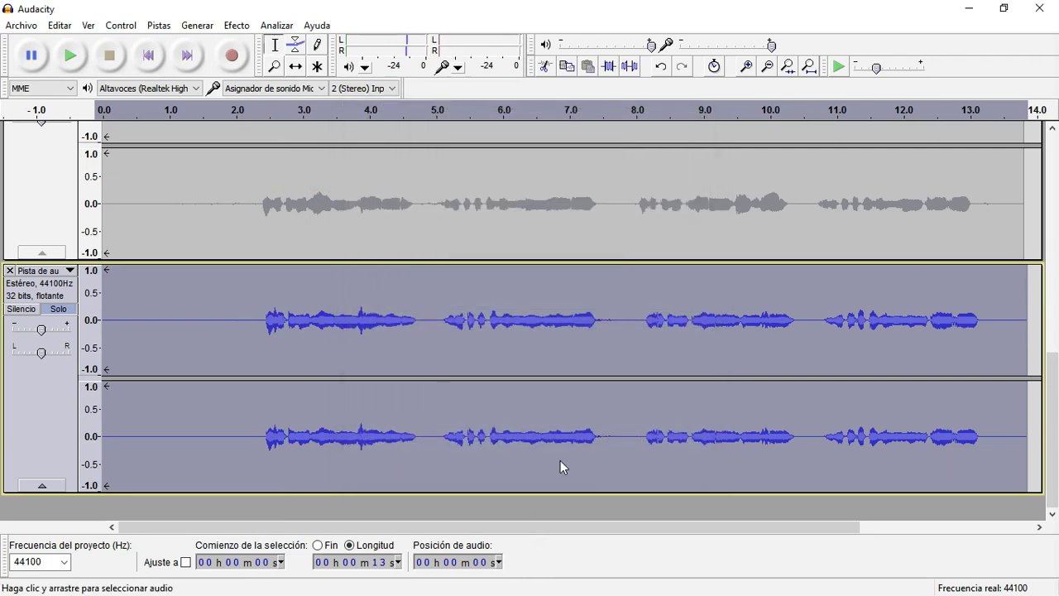
Step: Level the voice track using the Moderado degree and a -65dB noise threshold
{"action": "left_click", "coordinate": [235, 26]}
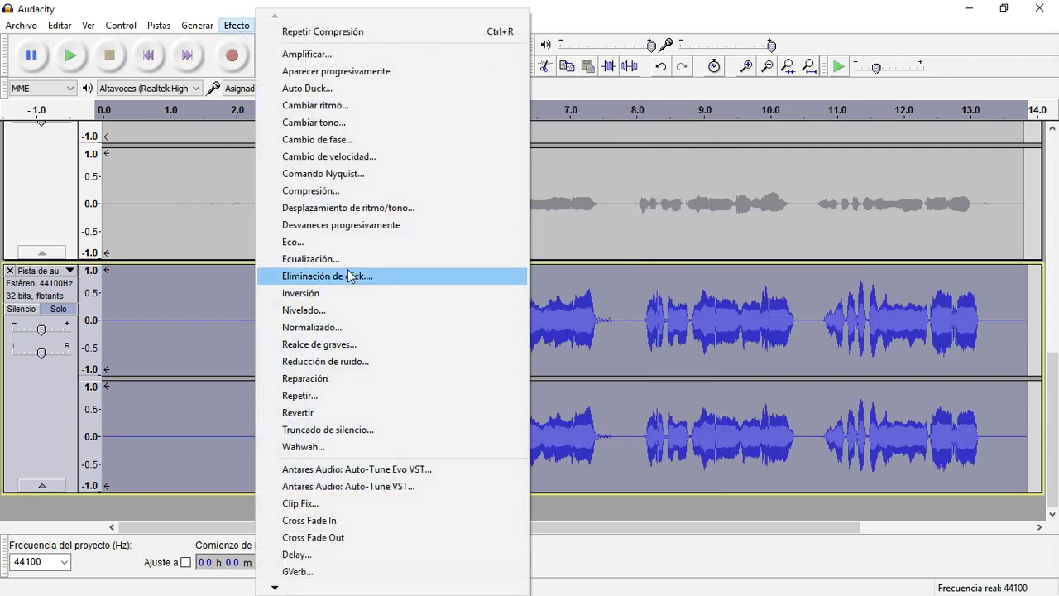
{"action": "left_click", "coordinate": [339, 318]}
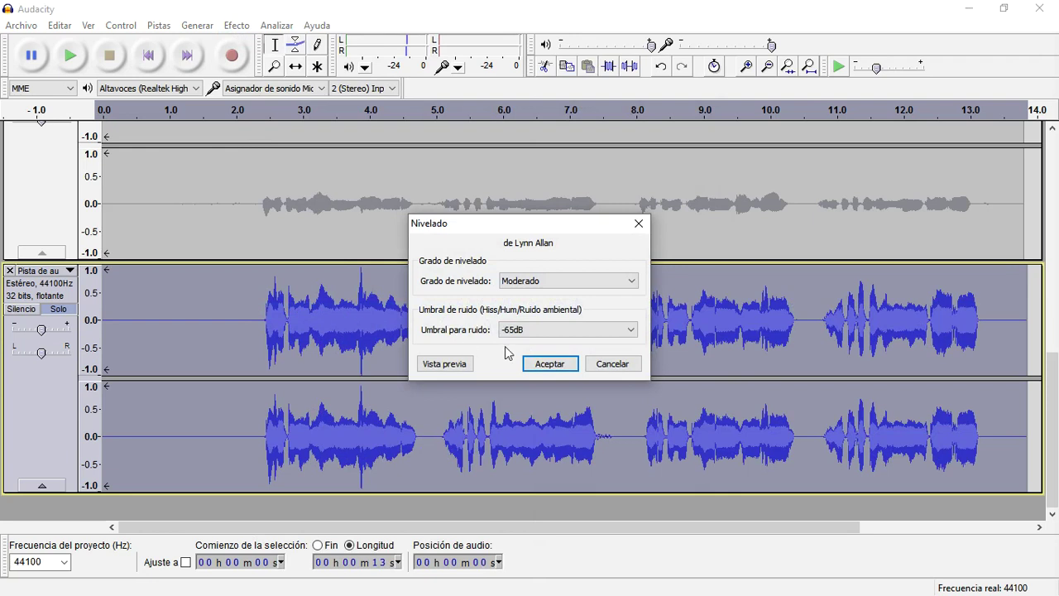
{"action": "left_click", "coordinate": [549, 362]}
Step: Normalize the voice track to a maximum amplitude of -3.0 dB with DC offset removal enabled
{"action": "left_click", "coordinate": [237, 25]}
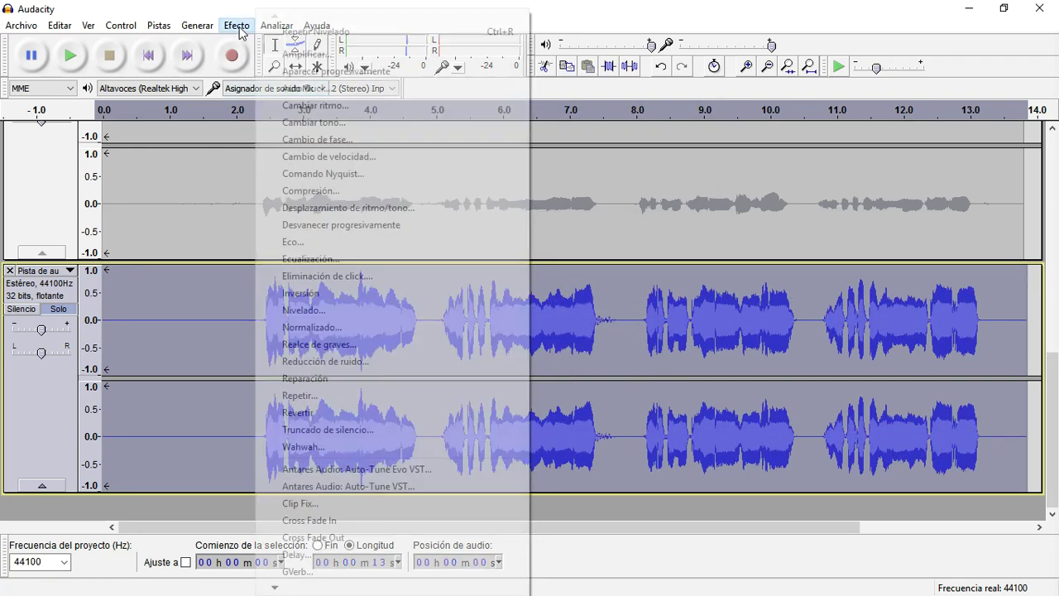
{"action": "left_click", "coordinate": [347, 327]}
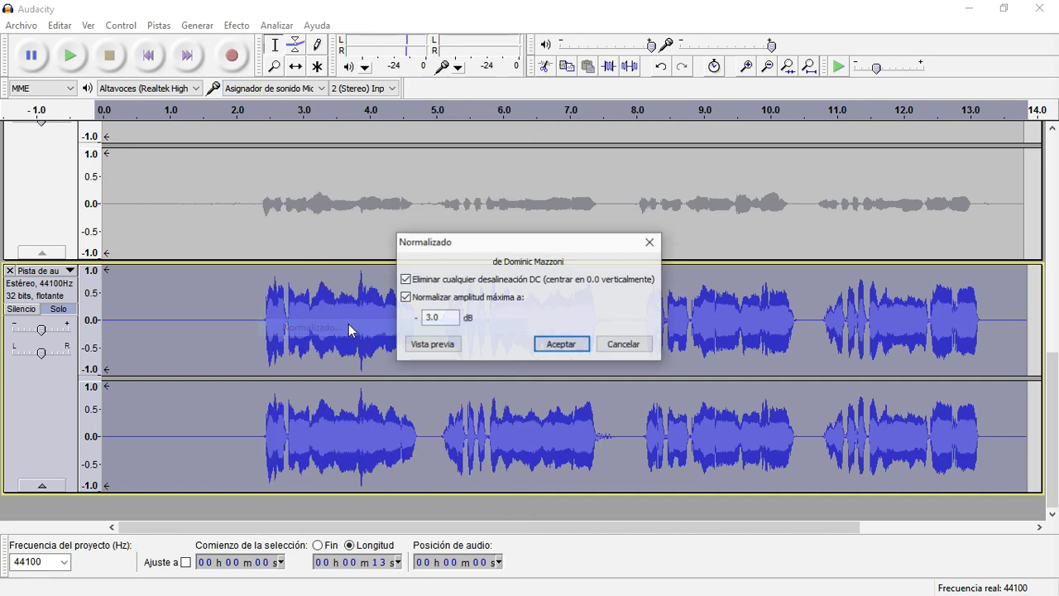
{"action": "left_click", "coordinate": [560, 344]}
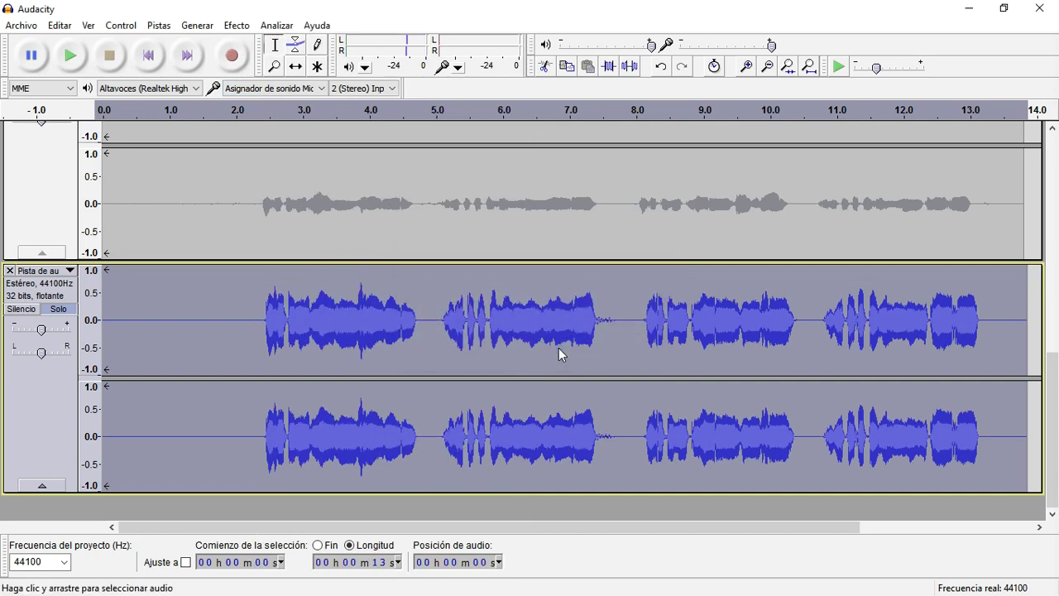
Step: Play back the normalized voice track from just before the first phrase, at about 2.2 seconds
{"action": "left_click", "coordinate": [252, 329]}
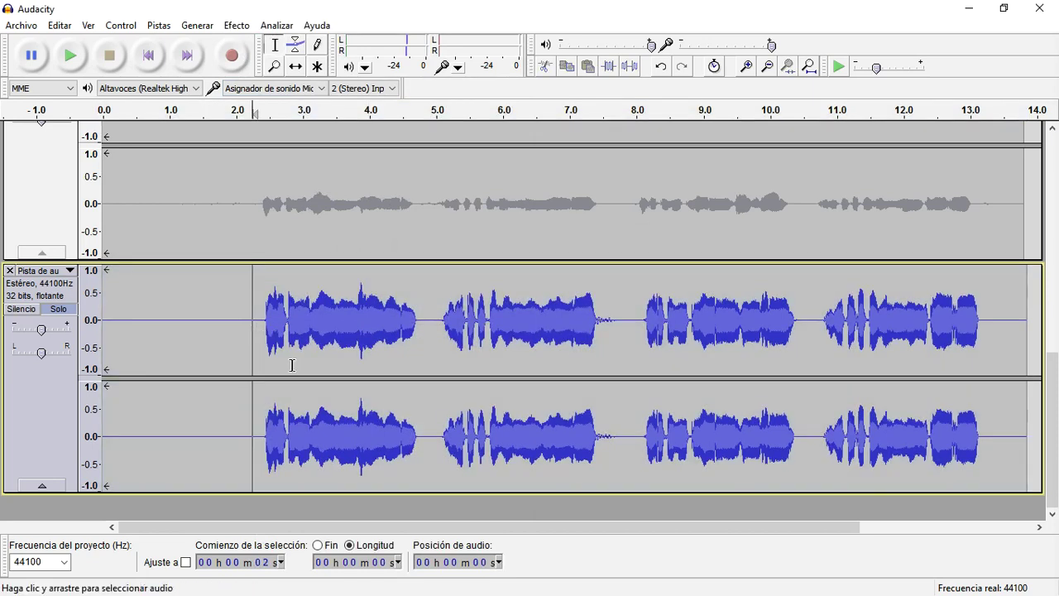
{"action": "key", "text": "space"}
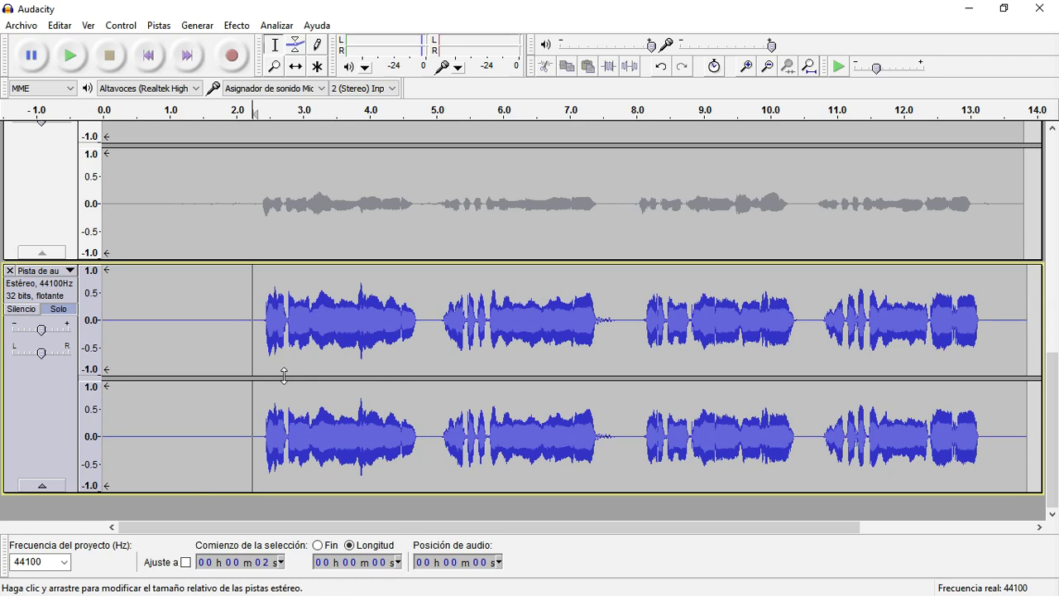
{"action": "scroll", "coordinate": [283, 372], "scroll_direction": "up", "scroll_amount": 1}
{"action": "scroll", "coordinate": [284, 372], "scroll_direction": "down", "scroll_amount": 1}
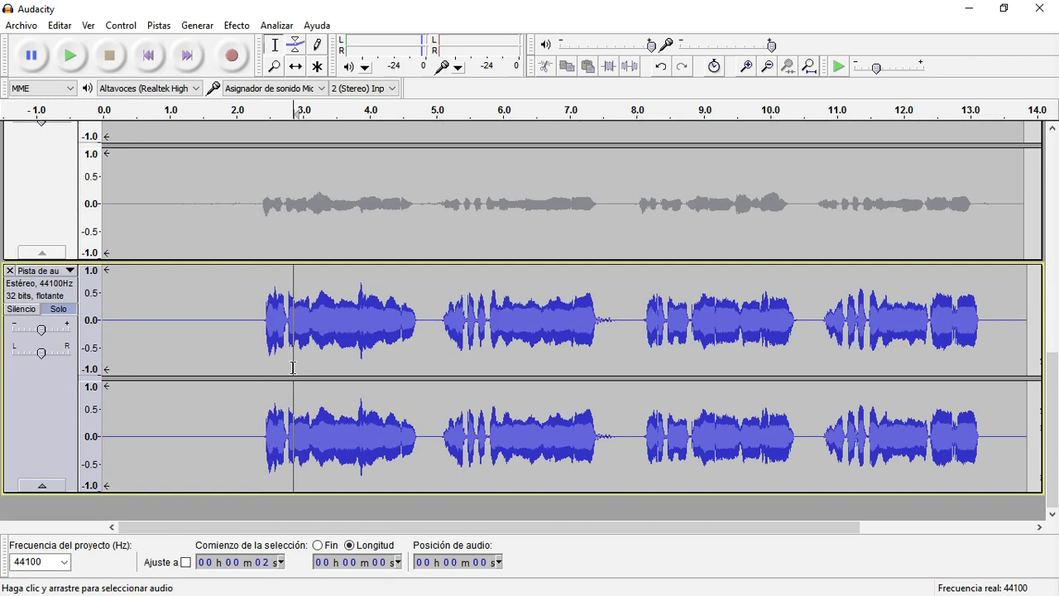
Step: Trim the voice track to the sung section from about 2.4 to 13.2 seconds
{"action": "double_click", "coordinate": [292, 367]}
{"action": "left_click", "coordinate": [265, 349]}
{"action": "left_click_drag", "start_coordinate": [265, 349], "coordinate": [985, 382]}
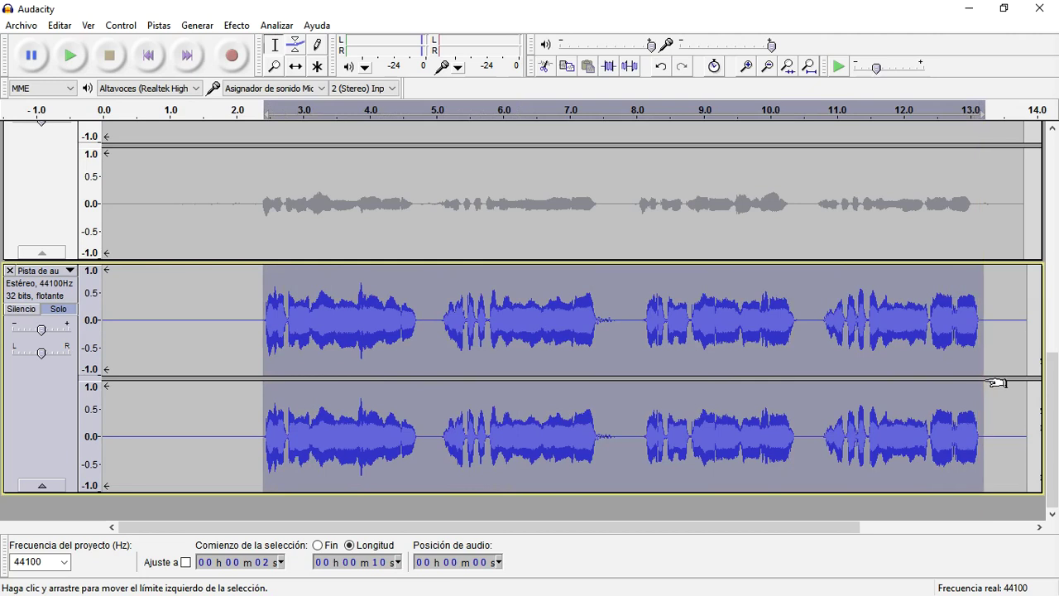
{"action": "left_click", "coordinate": [608, 66]}
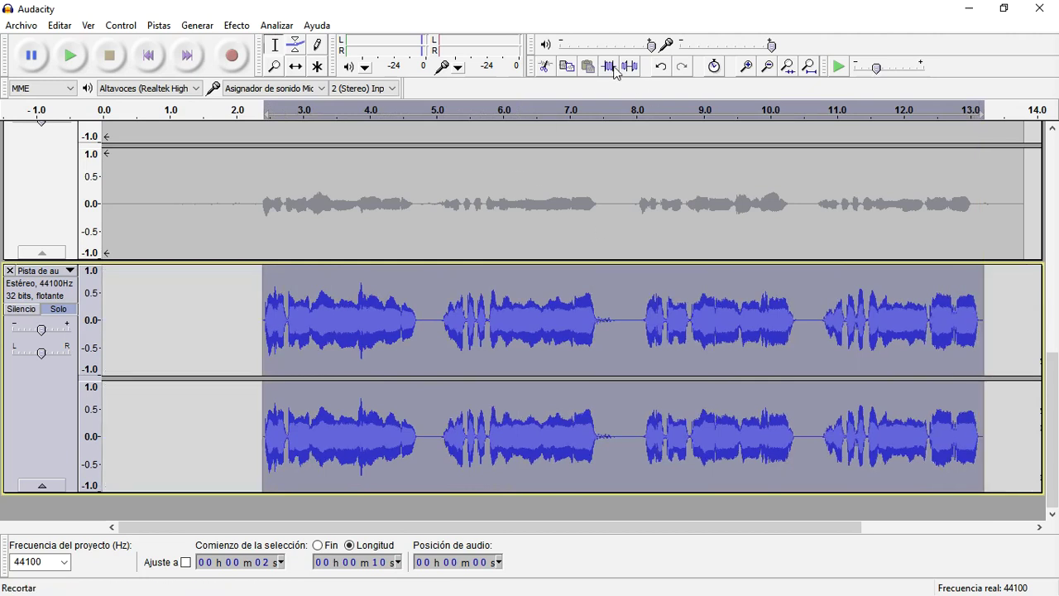
Step: Start the Antares Auto-Tune VST effect on the trimmed vocal, set Retune Speed to 0 and preview it
{"action": "left_click", "coordinate": [237, 26]}
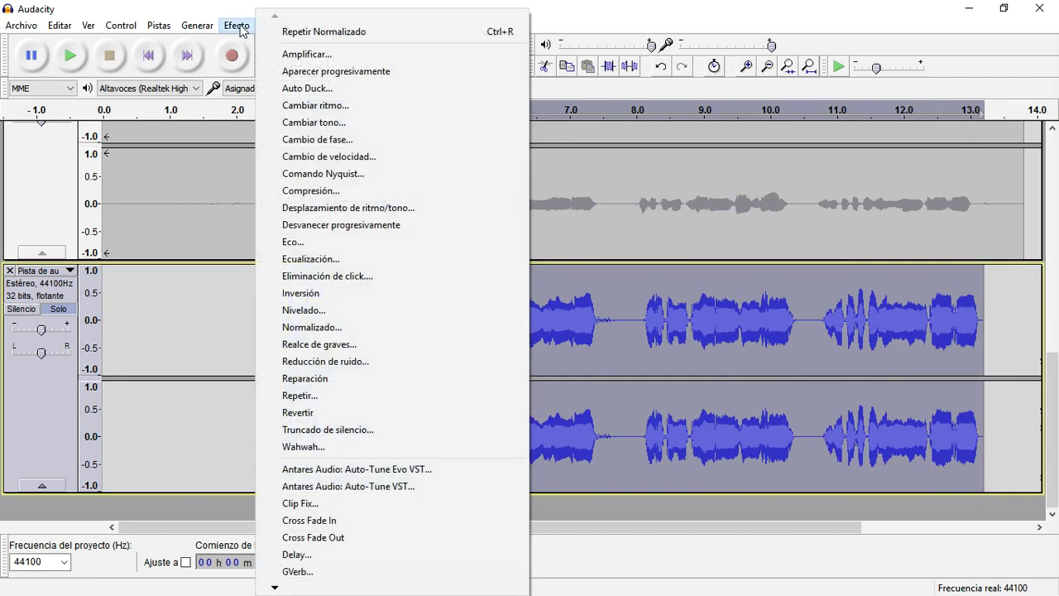
{"action": "left_click", "coordinate": [406, 486]}
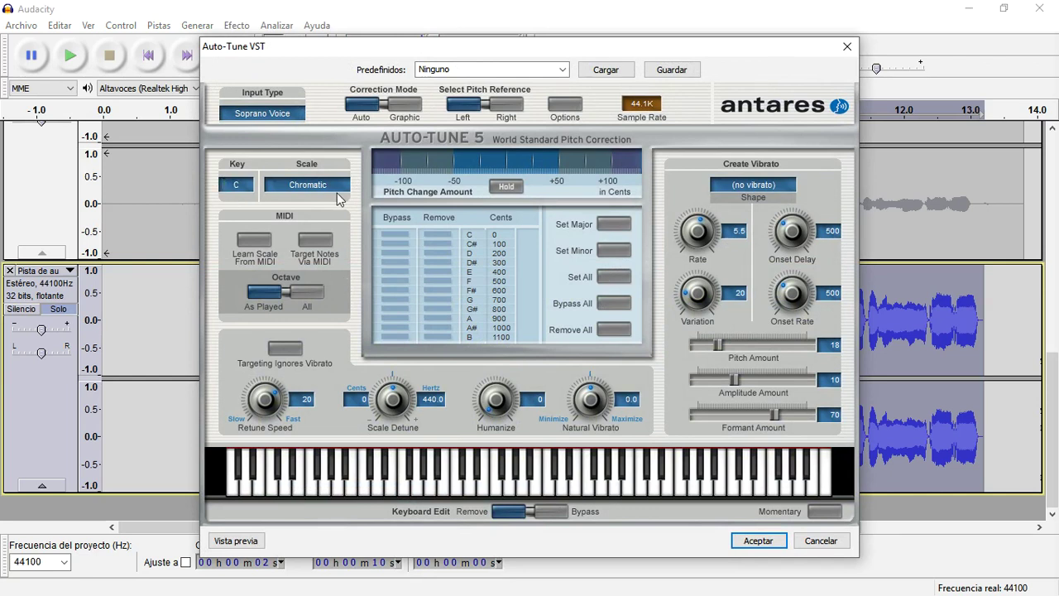
{"action": "left_click", "coordinate": [270, 407]}
{"action": "left_click", "coordinate": [244, 541]}
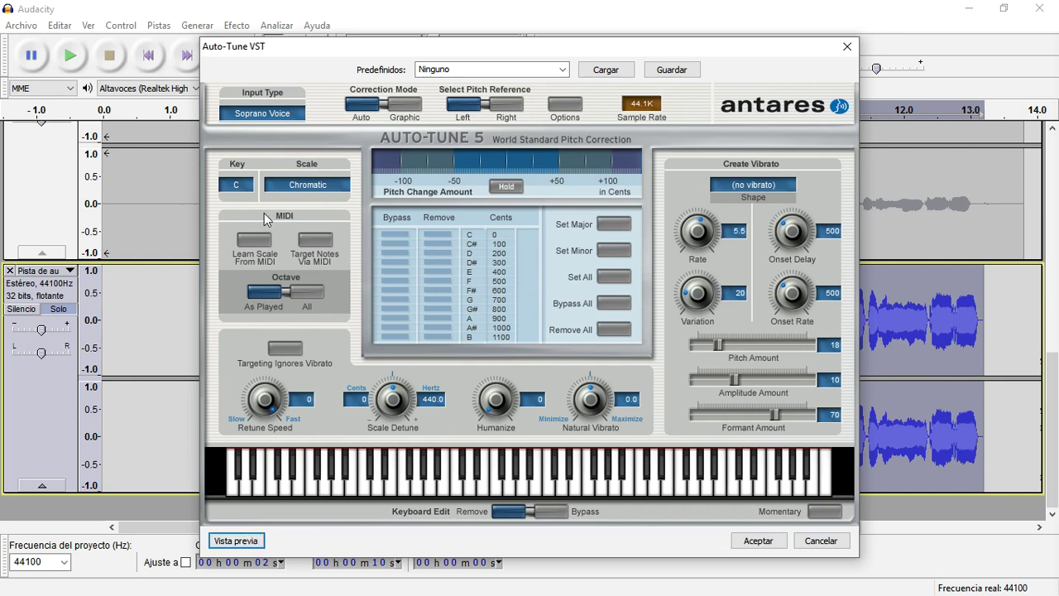
{"action": "mouse_move", "coordinate": [268, 405]}
{"action": "left_mouse_down"}
{"action": "mouse_move", "coordinate": [272, 436]}
{"action": "mouse_move", "coordinate": [271, 386]}
{"action": "left_mouse_up"}
Step: Try Auto-Tune with key C and the Major scale, and preview the result
{"action": "left_click", "coordinate": [240, 188]}
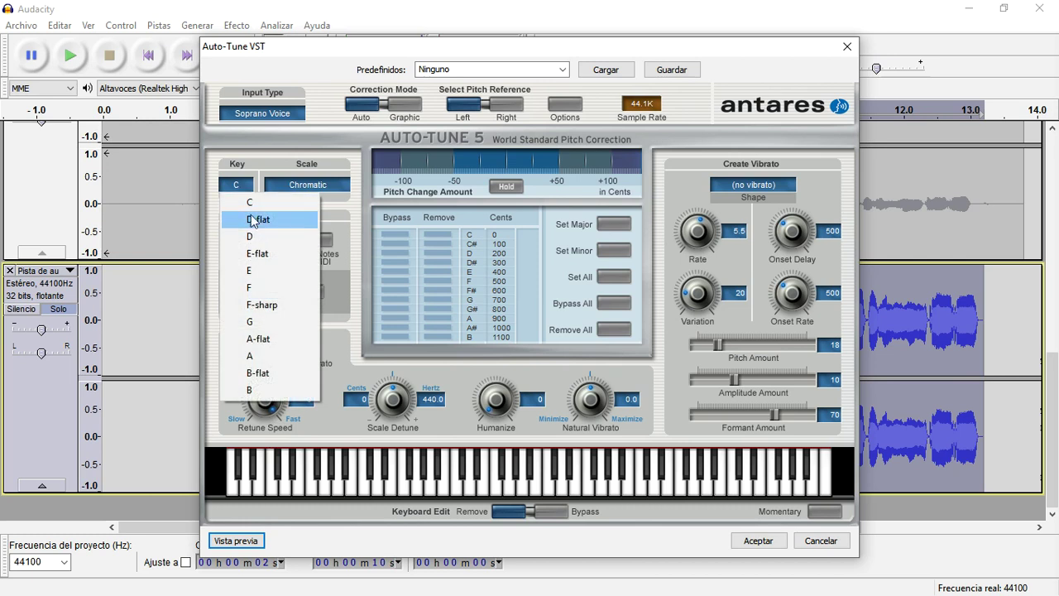
{"action": "left_click", "coordinate": [248, 204]}
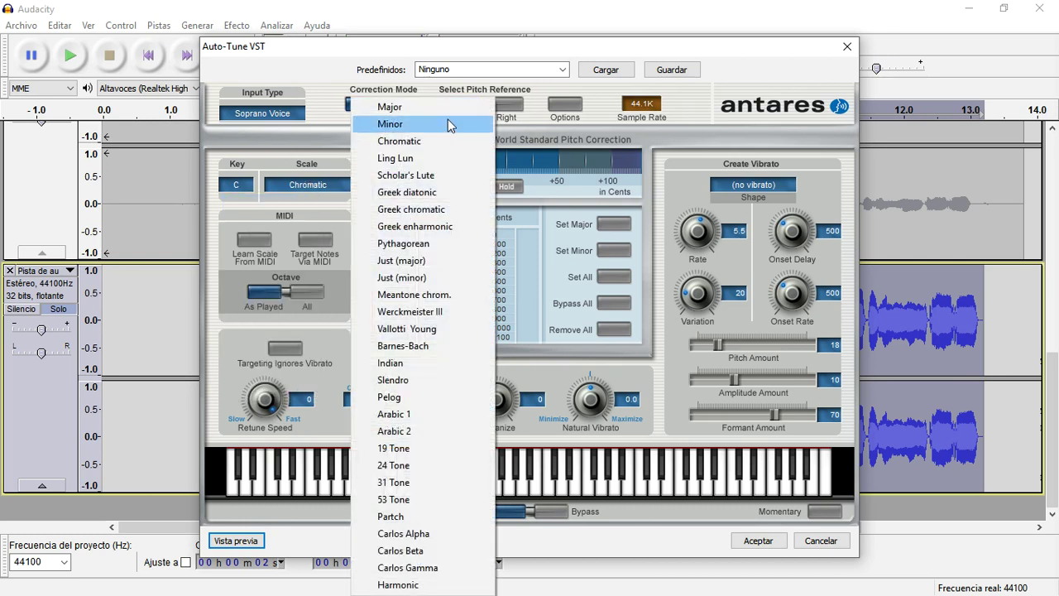
{"action": "left_click", "coordinate": [397, 107]}
{"action": "left_click", "coordinate": [253, 537]}
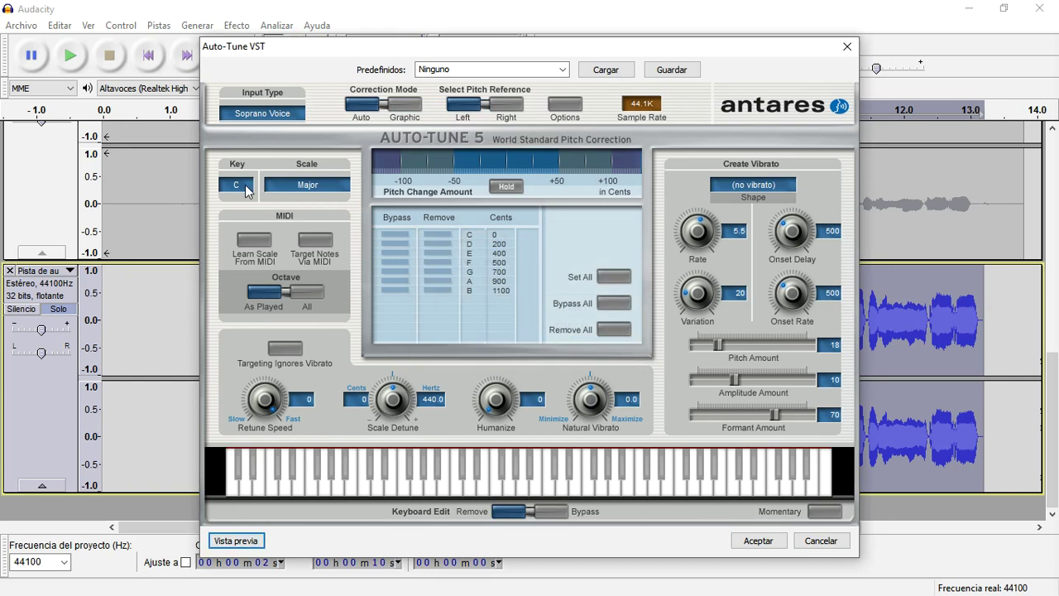
Step: Try the Minor scale in key C and preview the tuned vocal
{"action": "left_click", "coordinate": [346, 185]}
{"action": "left_click", "coordinate": [406, 128]}
{"action": "left_click", "coordinate": [239, 542]}
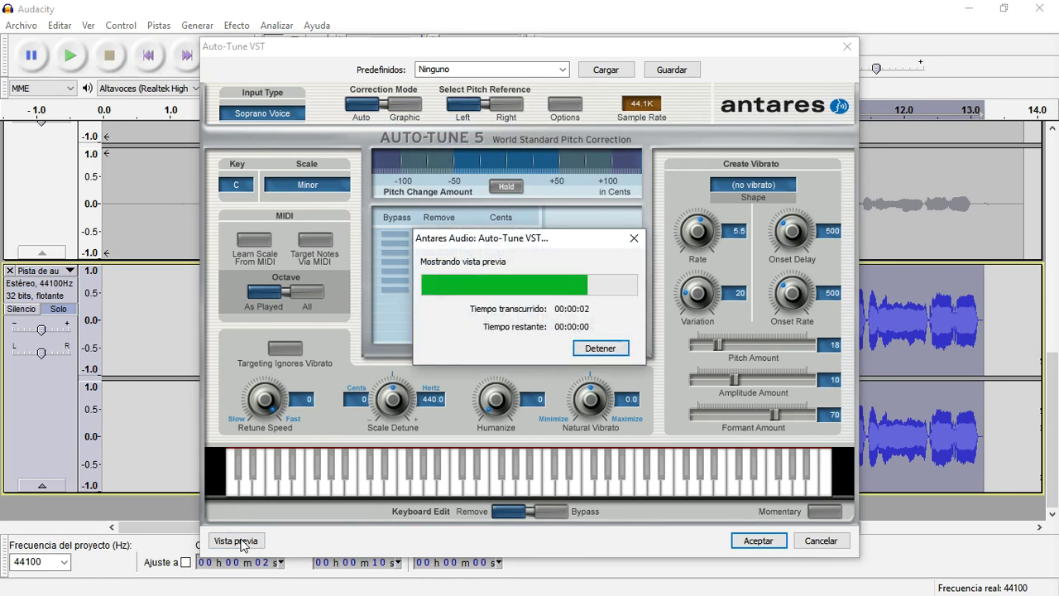
Step: Try Auto-Tune with key F and the Major scale, and preview the vocal
{"action": "left_click", "coordinate": [239, 185]}
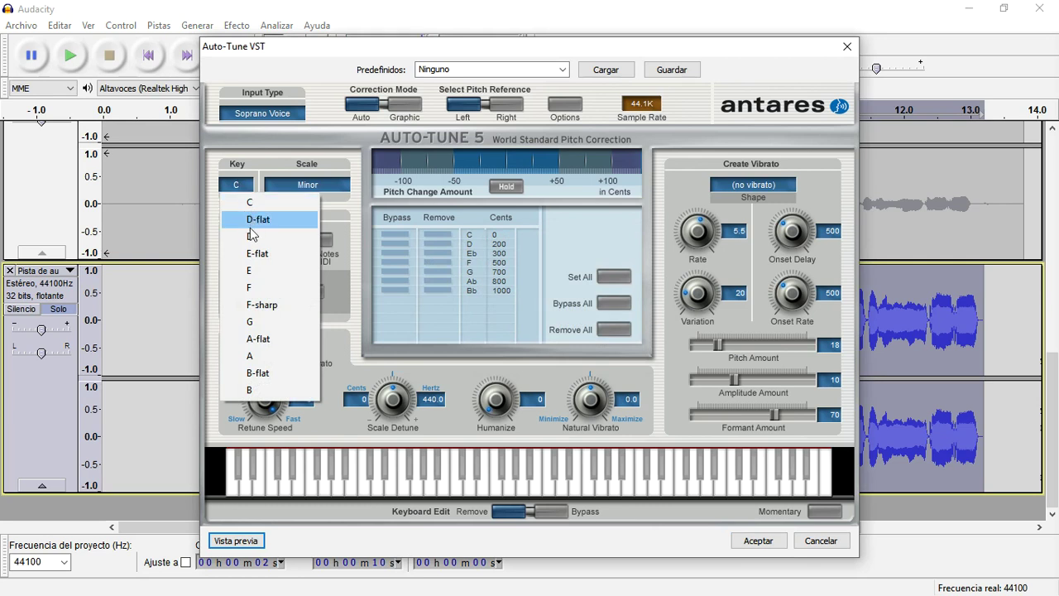
{"action": "left_click", "coordinate": [253, 290]}
{"action": "left_click", "coordinate": [309, 193]}
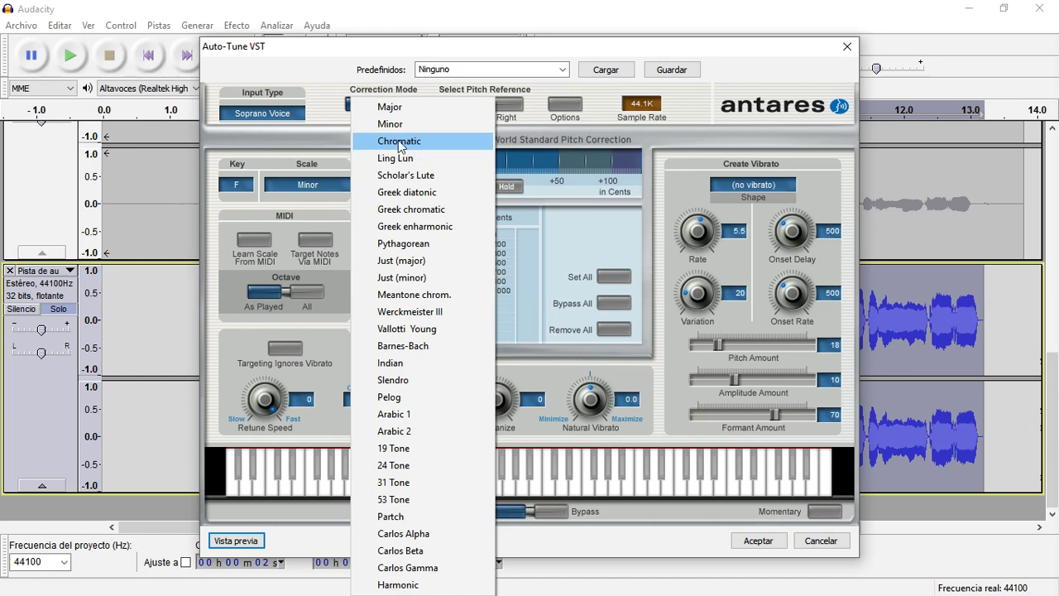
{"action": "left_click", "coordinate": [408, 113]}
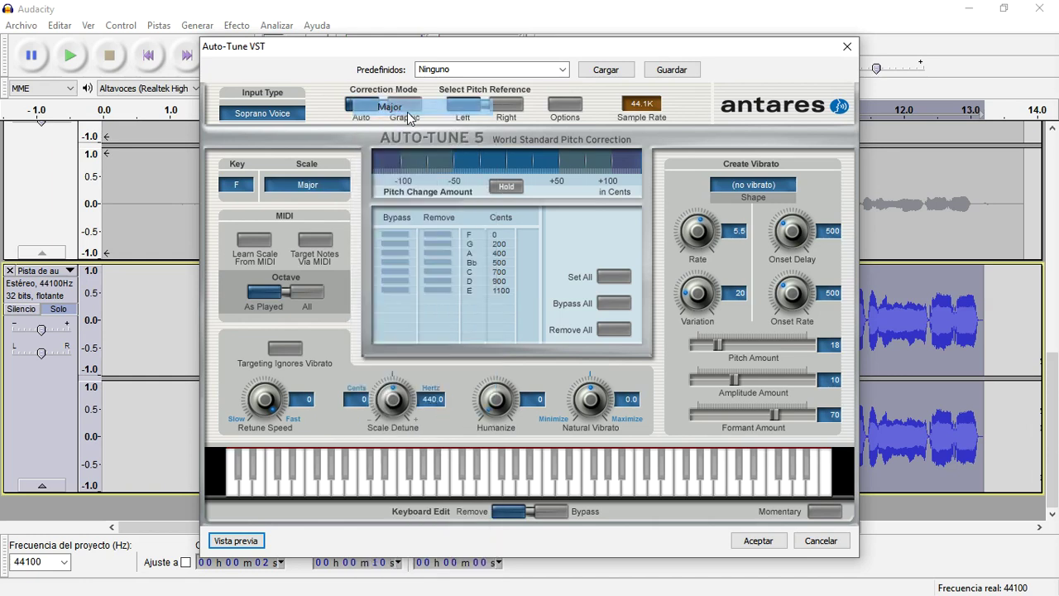
{"action": "left_click", "coordinate": [236, 540]}
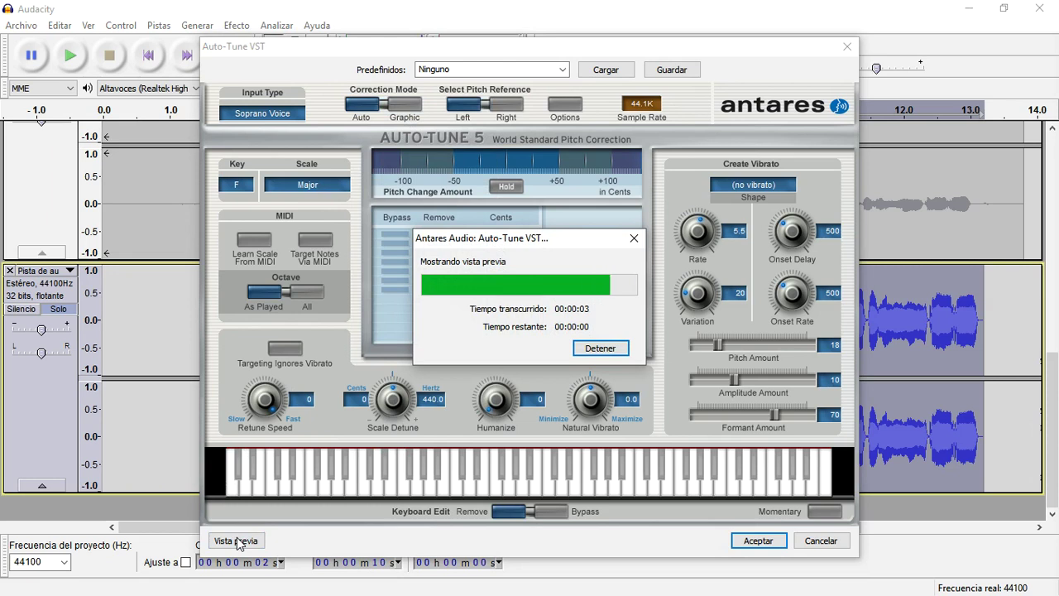
Step: Try the Minor scale in key F and preview the tuned vocal
{"action": "left_click", "coordinate": [324, 187]}
{"action": "left_click", "coordinate": [406, 130]}
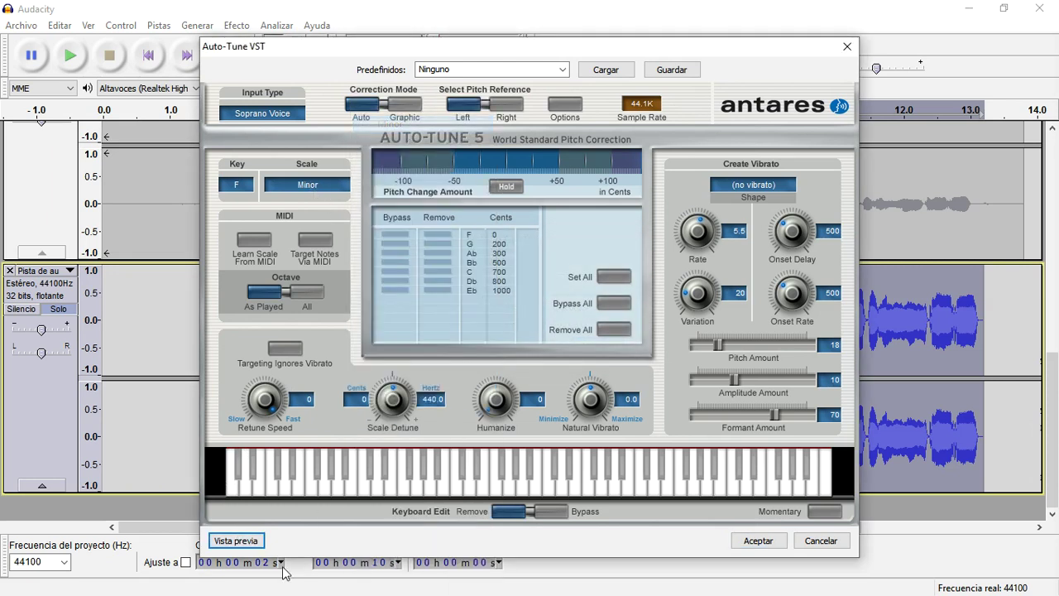
{"action": "left_click", "coordinate": [239, 541]}
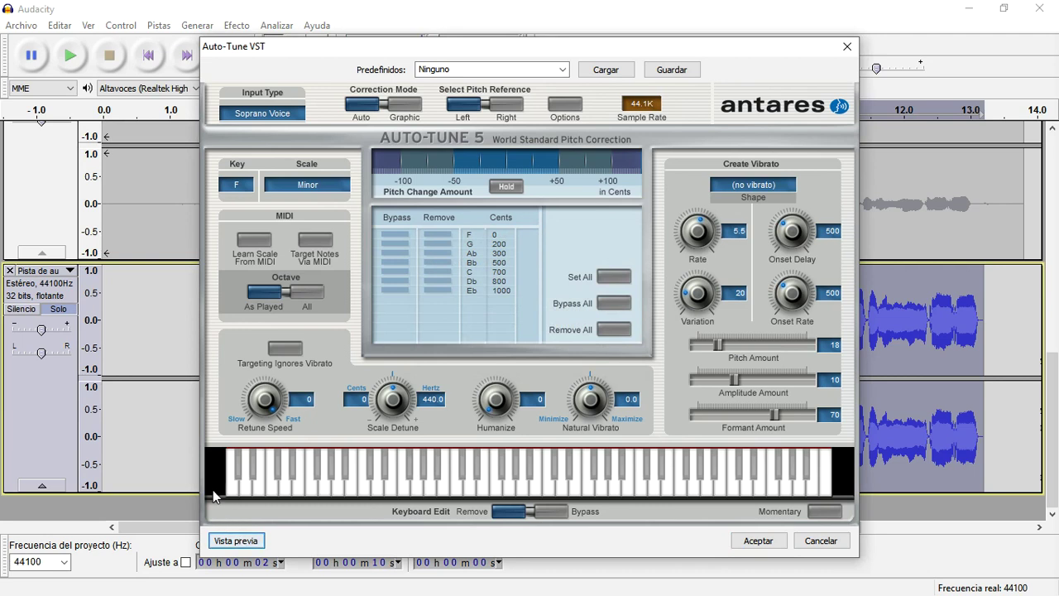
Step: Try Auto-Tune with key G and the Major scale, and preview the vocal
{"action": "left_click", "coordinate": [239, 184]}
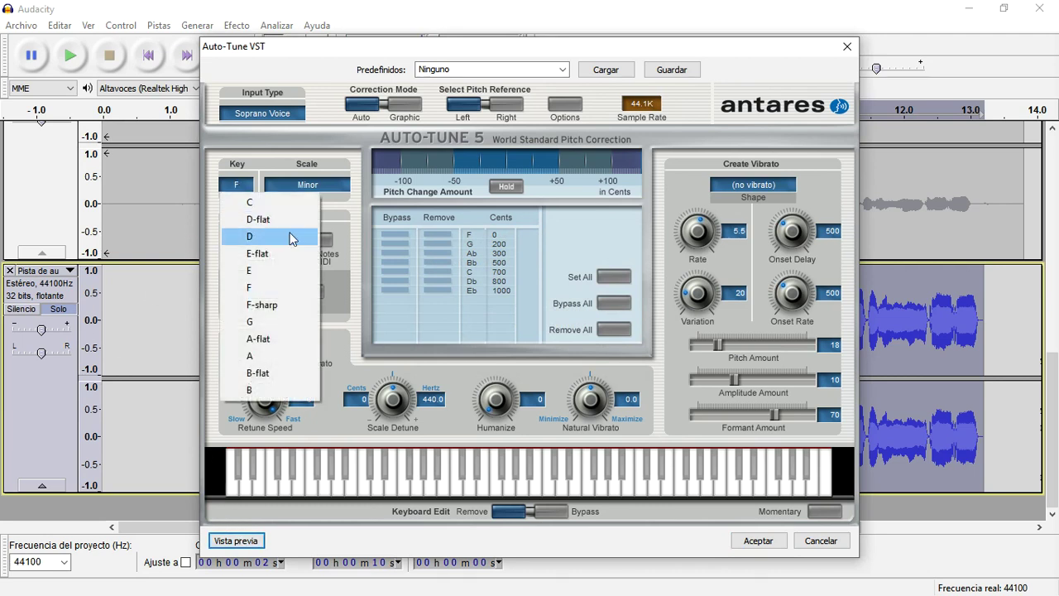
{"action": "left_click", "coordinate": [270, 321]}
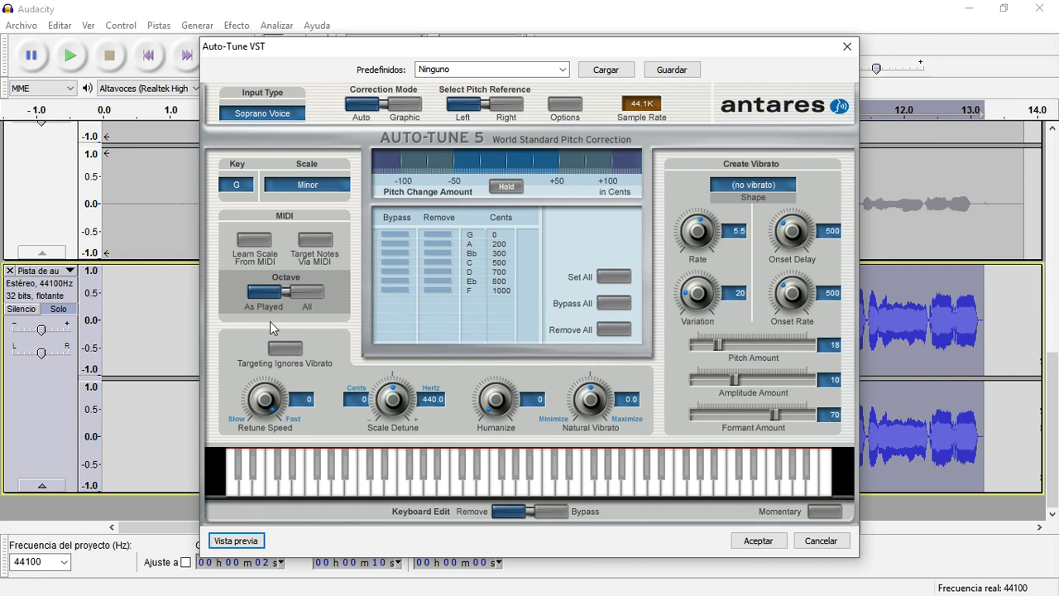
{"action": "left_click", "coordinate": [315, 189]}
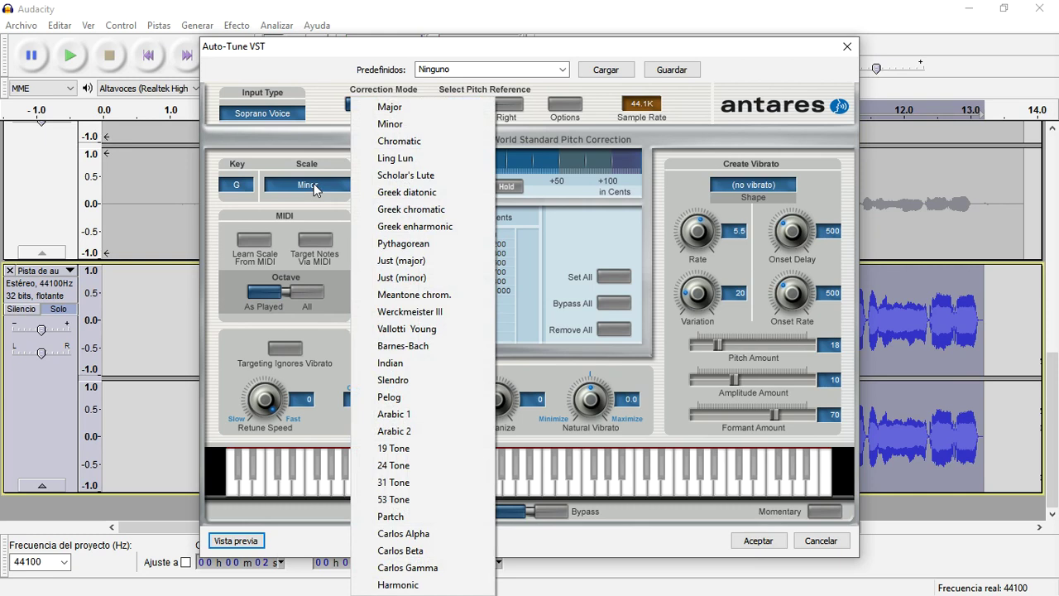
{"action": "left_click", "coordinate": [371, 110]}
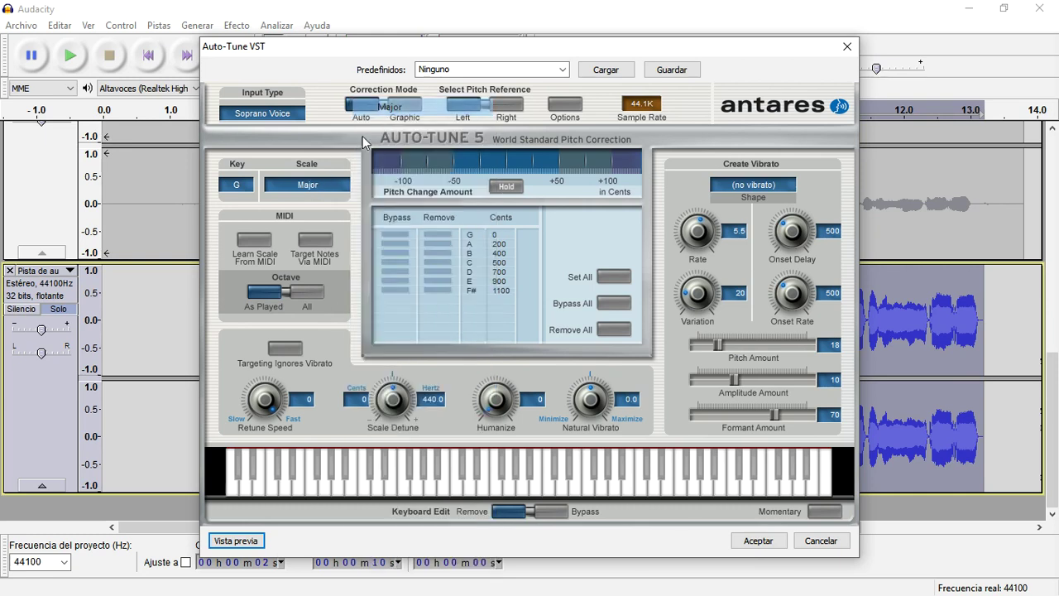
{"action": "left_click", "coordinate": [238, 543]}
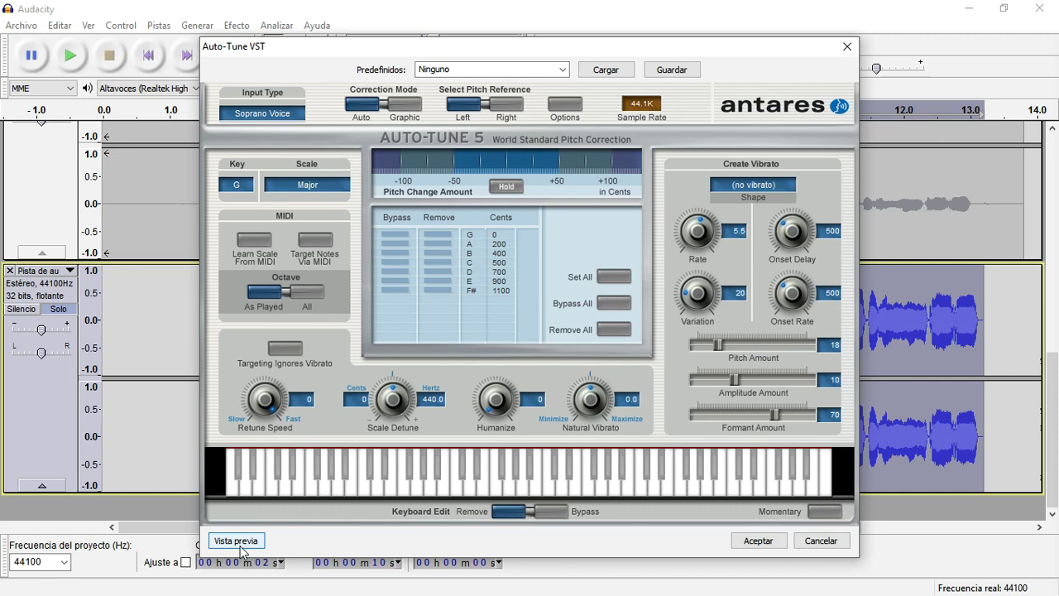
Step: Switch Auto-Tune back to key F with the Minor scale and preview it for comparison
{"action": "left_click", "coordinate": [238, 185]}
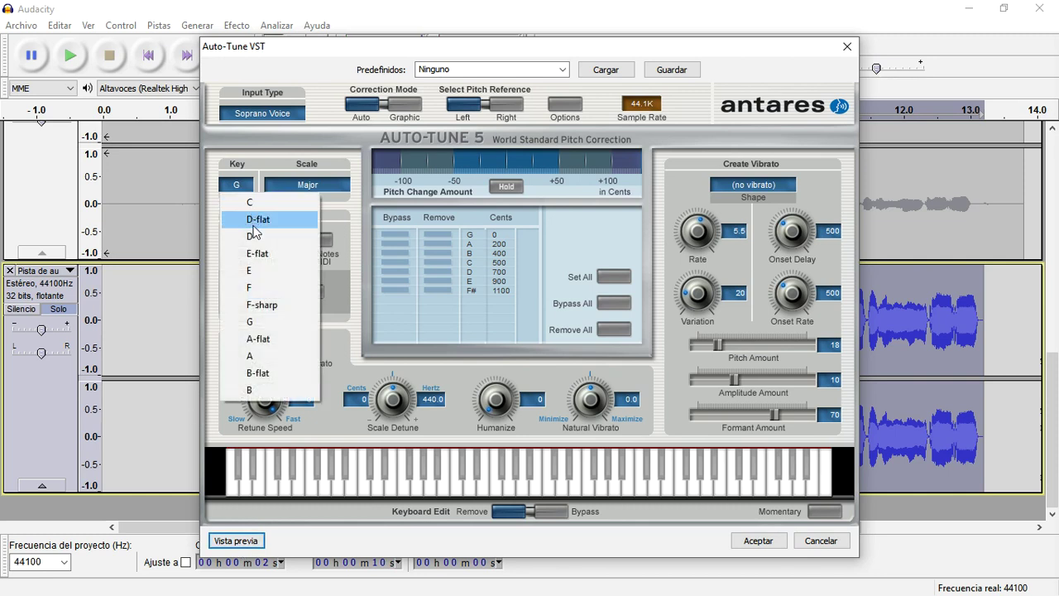
{"action": "left_click", "coordinate": [252, 287]}
{"action": "left_click", "coordinate": [337, 183]}
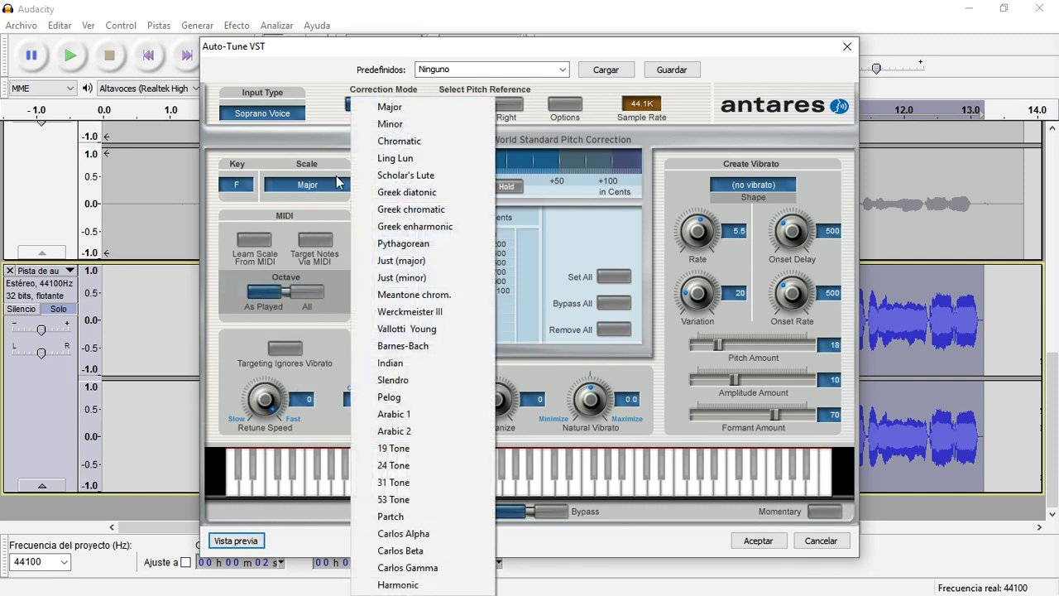
{"action": "left_click", "coordinate": [402, 124]}
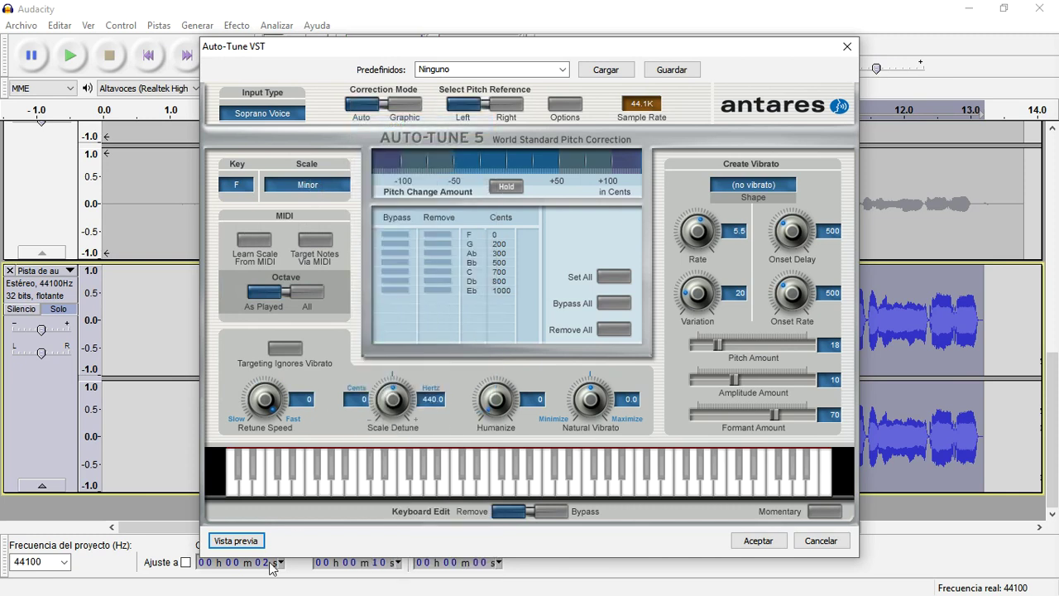
{"action": "left_click", "coordinate": [240, 543]}
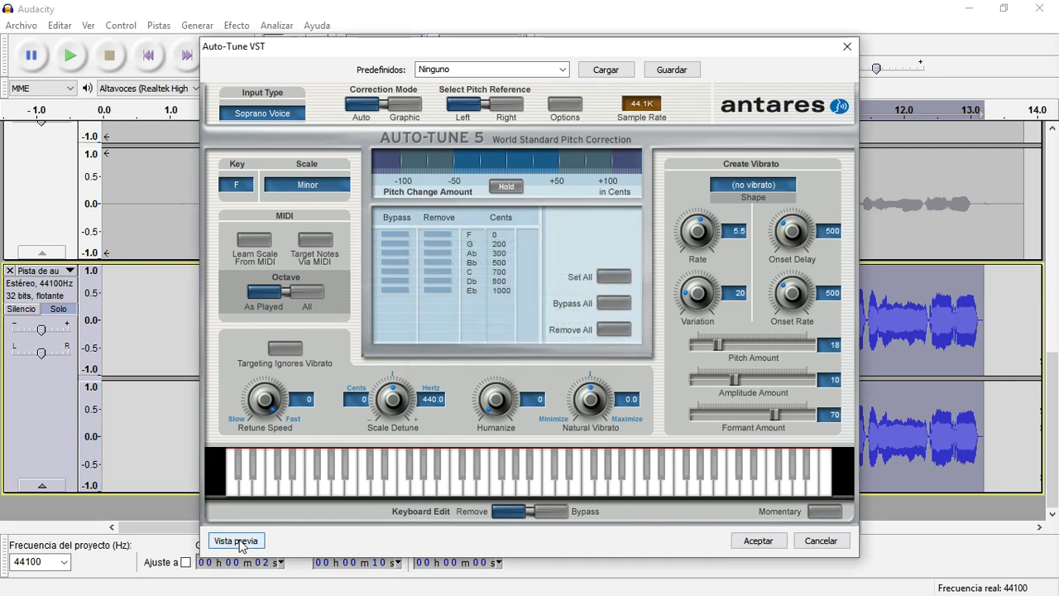
Step: Set Auto-Tune to key G with the Major scale and apply it to the selected vocal
{"action": "left_click", "coordinate": [246, 186]}
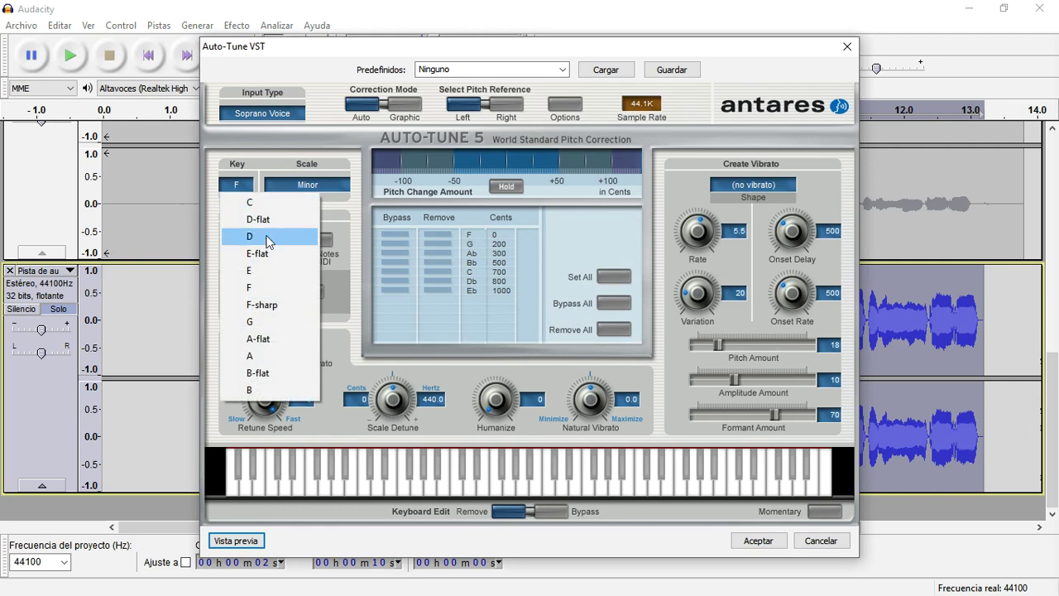
{"action": "left_click", "coordinate": [272, 324]}
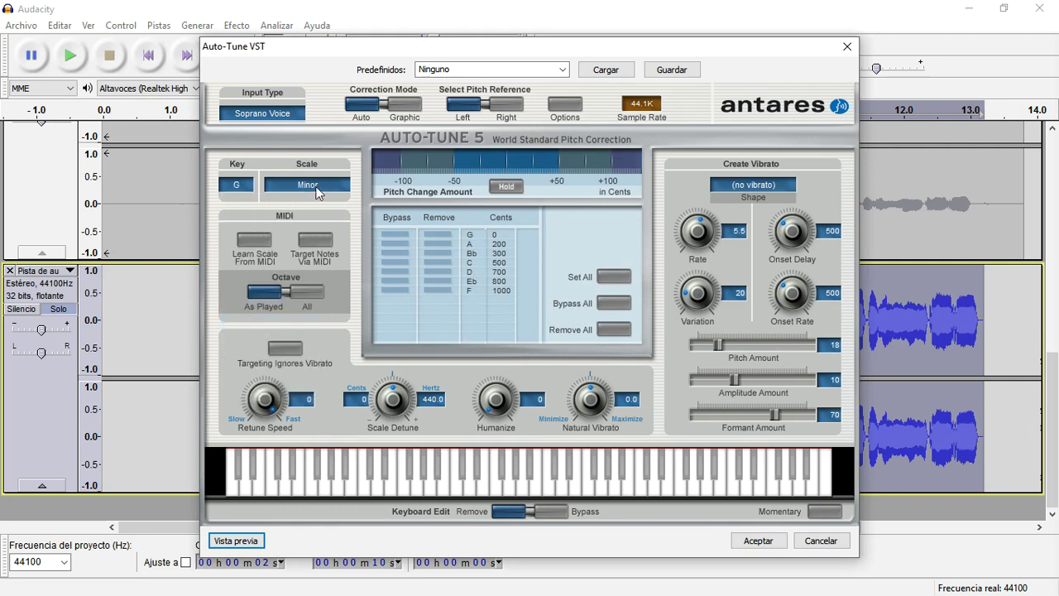
{"action": "left_click", "coordinate": [316, 185]}
{"action": "left_click", "coordinate": [406, 107]}
{"action": "left_click", "coordinate": [245, 186]}
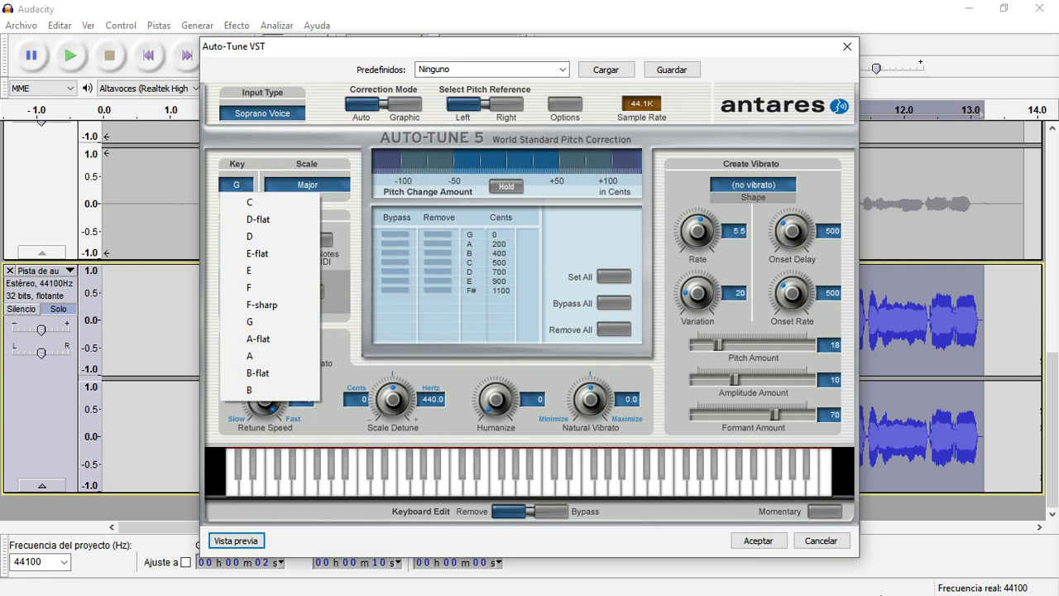
{"action": "left_click", "coordinate": [757, 540]}
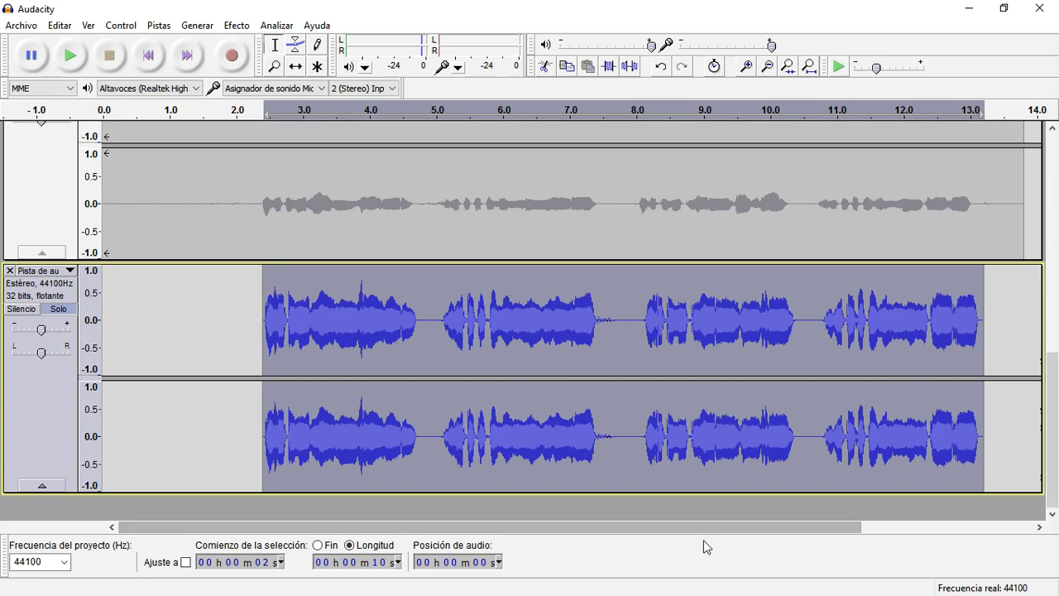
Step: Duplicate the auto-tuned voice track and clear the selection by placing the cursor at about 5 seconds
{"action": "scroll", "coordinate": [434, 325], "scroll_direction": "up", "scroll_amount": 1}
{"action": "left_click", "coordinate": [436, 331]}
{"action": "scroll", "coordinate": [82, 341], "scroll_direction": "up", "scroll_amount": 2}
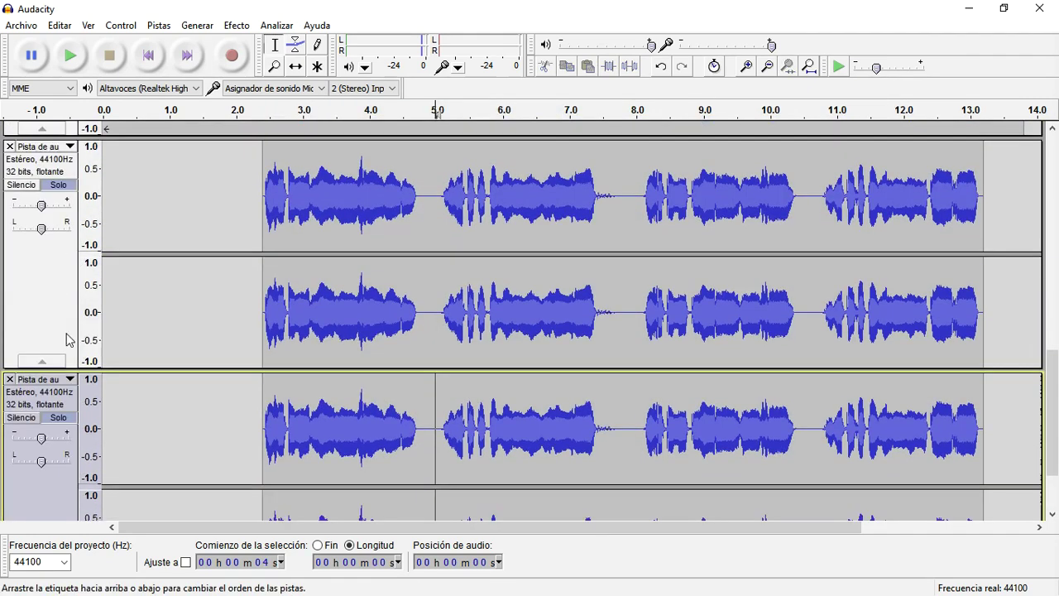
Step: Lower the gain of the original auto-tuned voice track slightly
{"action": "double_click", "coordinate": [41, 206]}
{"action": "type", "text": "-"}
{"action": "key", "text": "Return"}
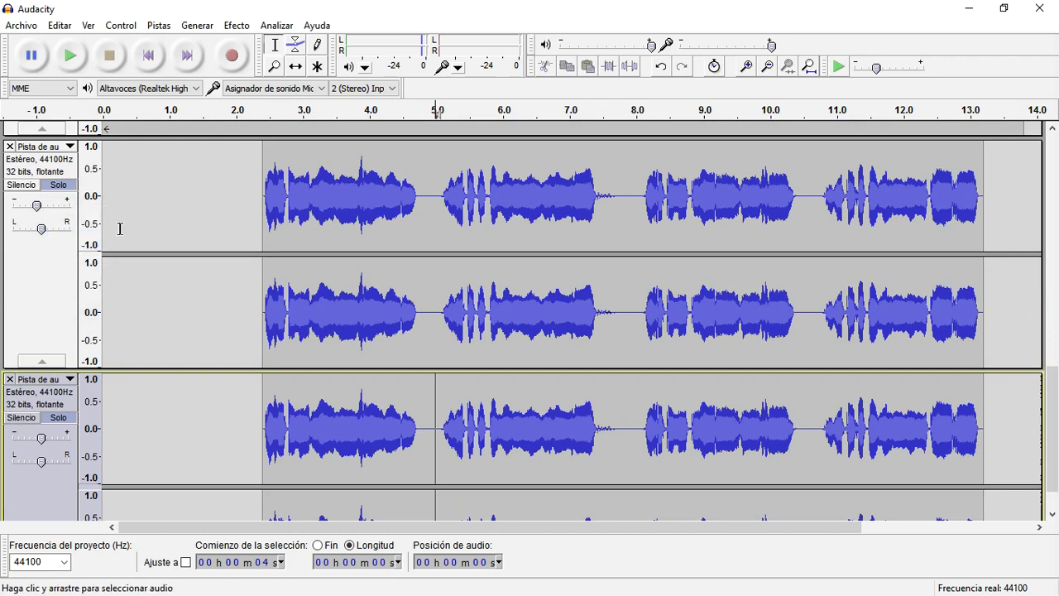
Step: Set the gain of the duplicated voice track to -10 dB
{"action": "scroll", "coordinate": [40, 309], "scroll_direction": "down", "scroll_amount": 2}
{"action": "double_click", "coordinate": [41, 338]}
{"action": "type", "text": "-"}
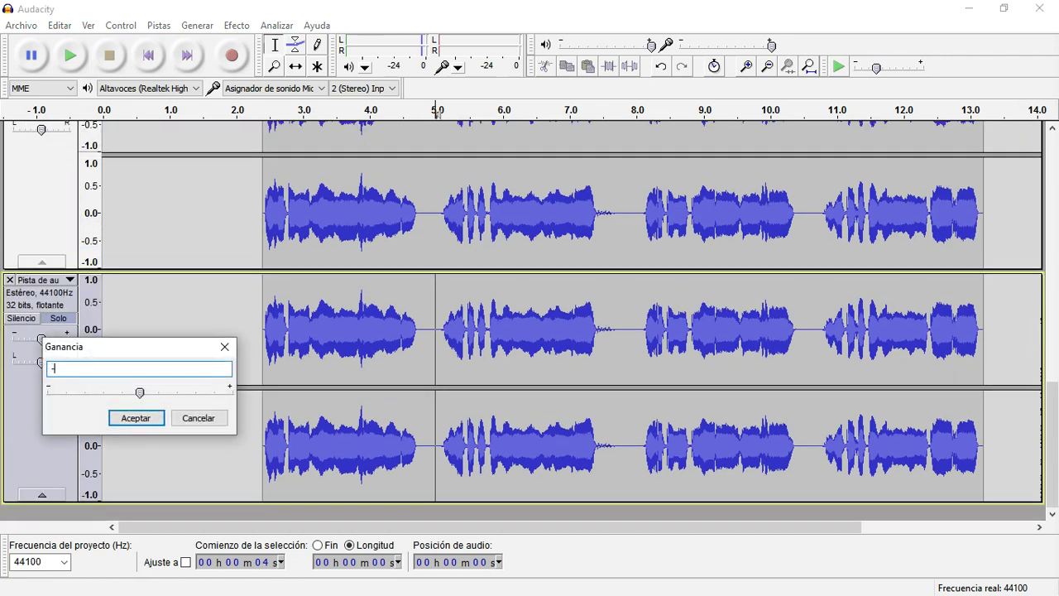
{"action": "type", "text": "10"}
{"action": "key", "text": "Return"}
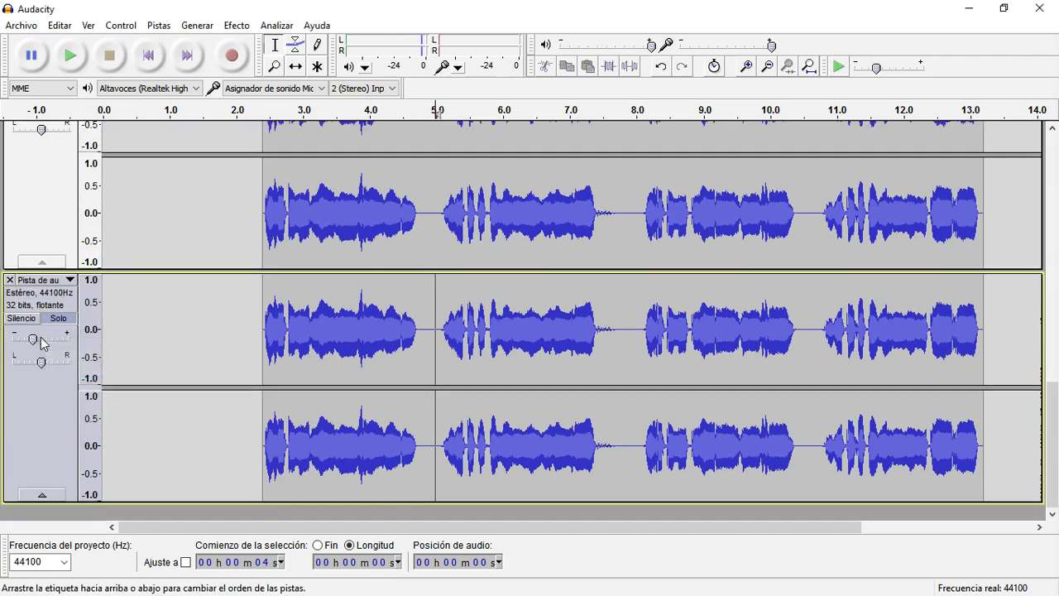
Step: Apply a regular Delay with 6.0 dB decay, 0.50-second delay time and 5 echoes to the duplicated vocal clip, and preview it
{"action": "double_click", "coordinate": [382, 351]}
{"action": "left_click", "coordinate": [237, 26]}
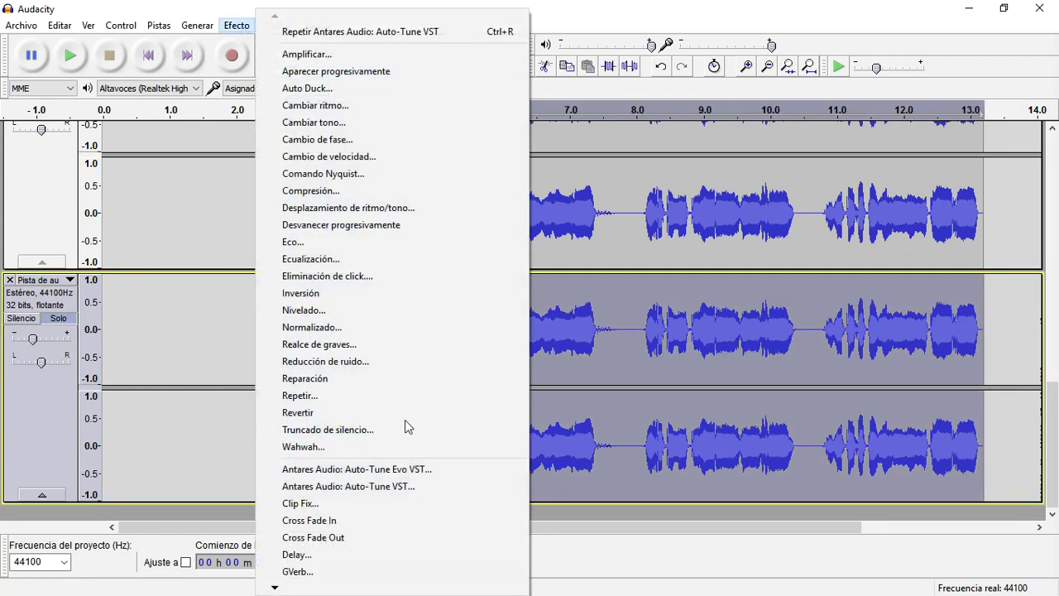
{"action": "left_click", "coordinate": [398, 554]}
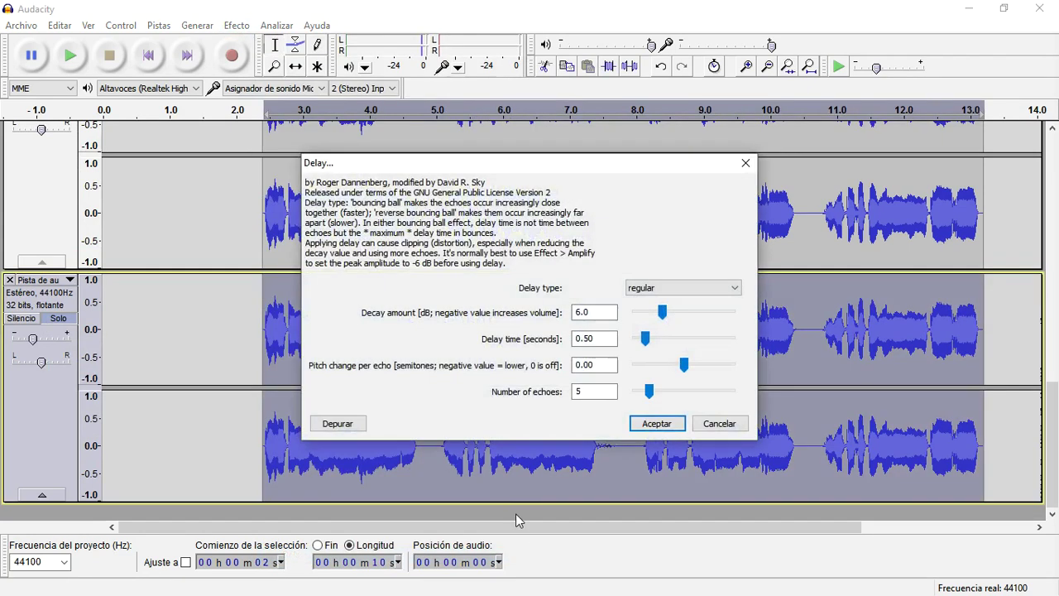
{"action": "left_click", "coordinate": [658, 426]}
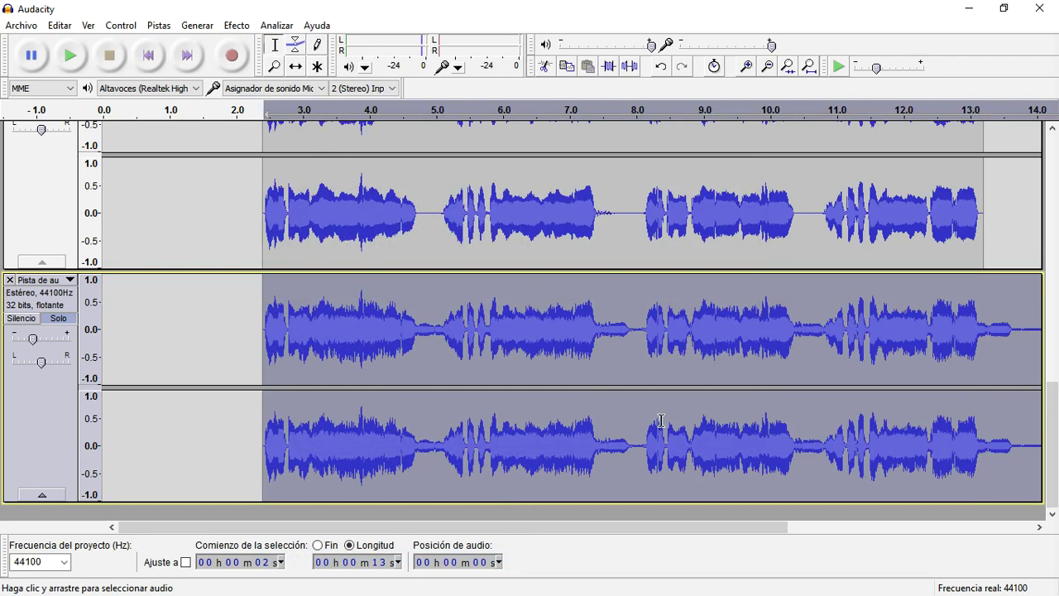
{"action": "key", "text": "space"}
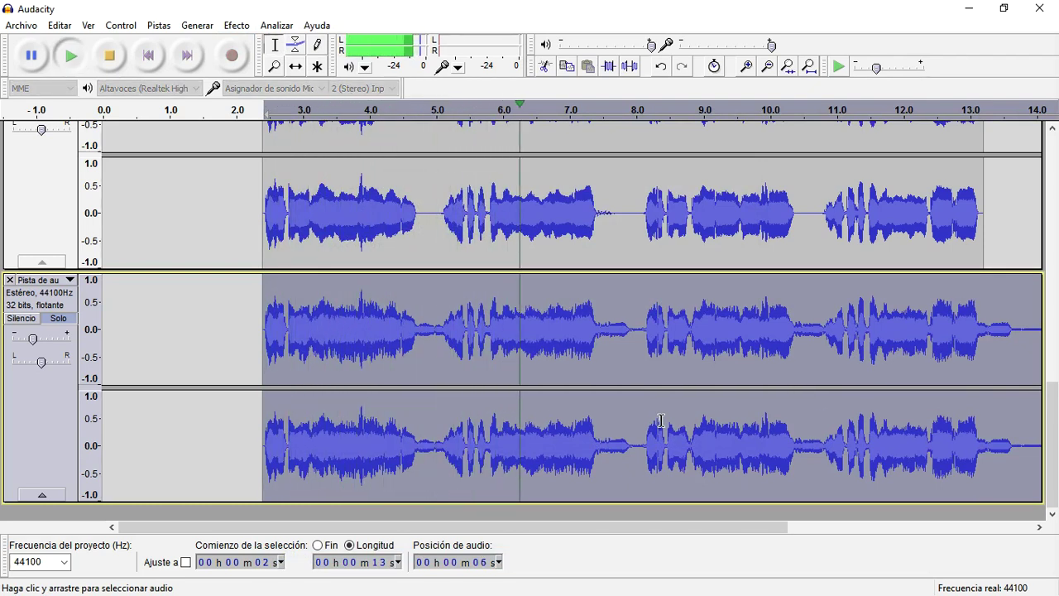
{"action": "key", "text": "space"}
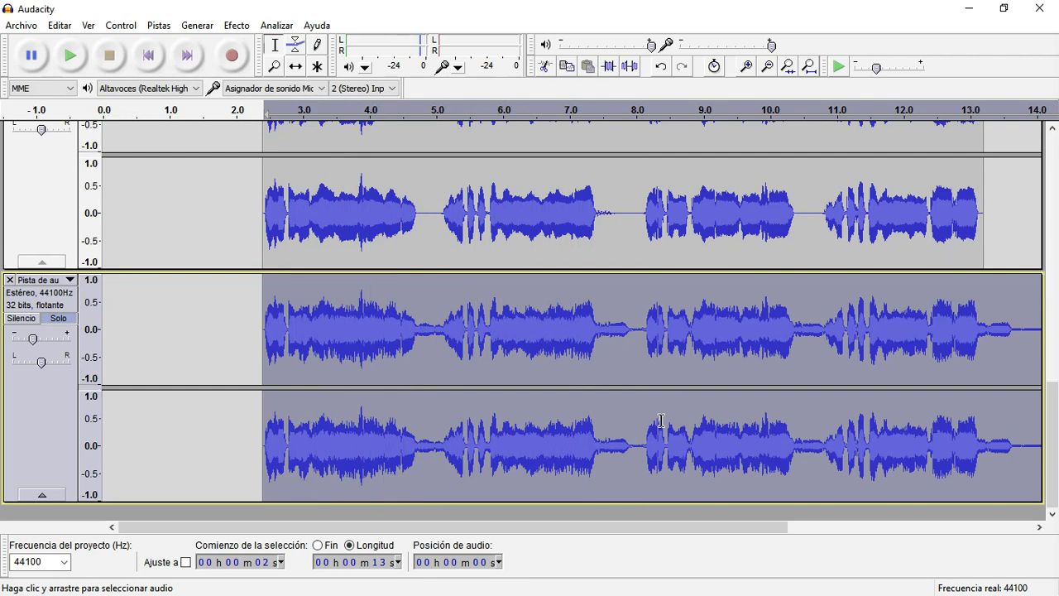
Step: Audition the first sung fragment, from about 2.43 to 2.76 seconds, in the auto-tuned track without delay
{"action": "left_click", "coordinate": [264, 246]}
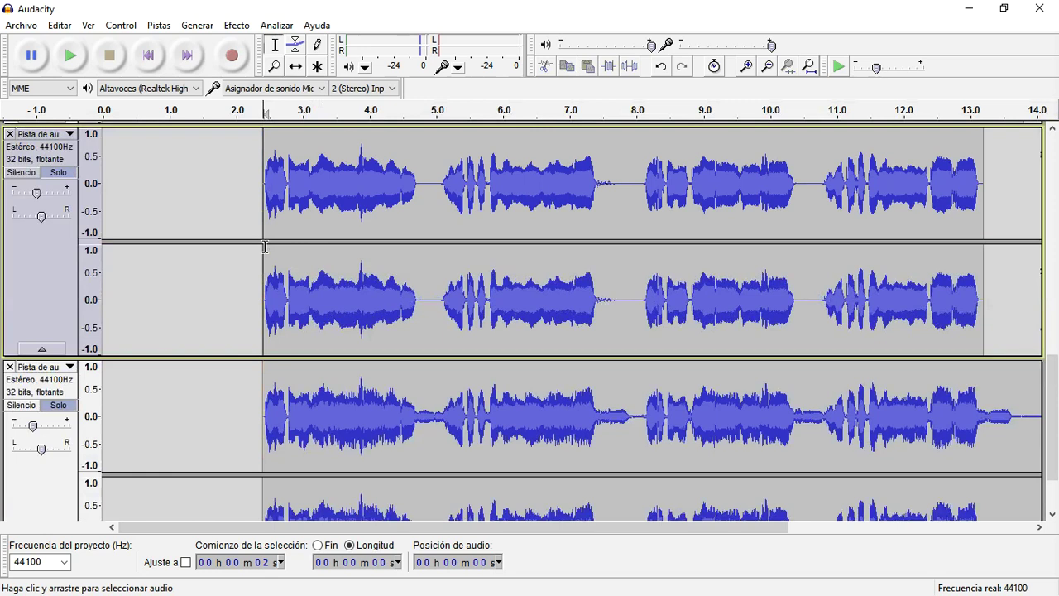
{"action": "scroll", "coordinate": [261, 258], "scroll_direction": "up", "scroll_amount": 2}
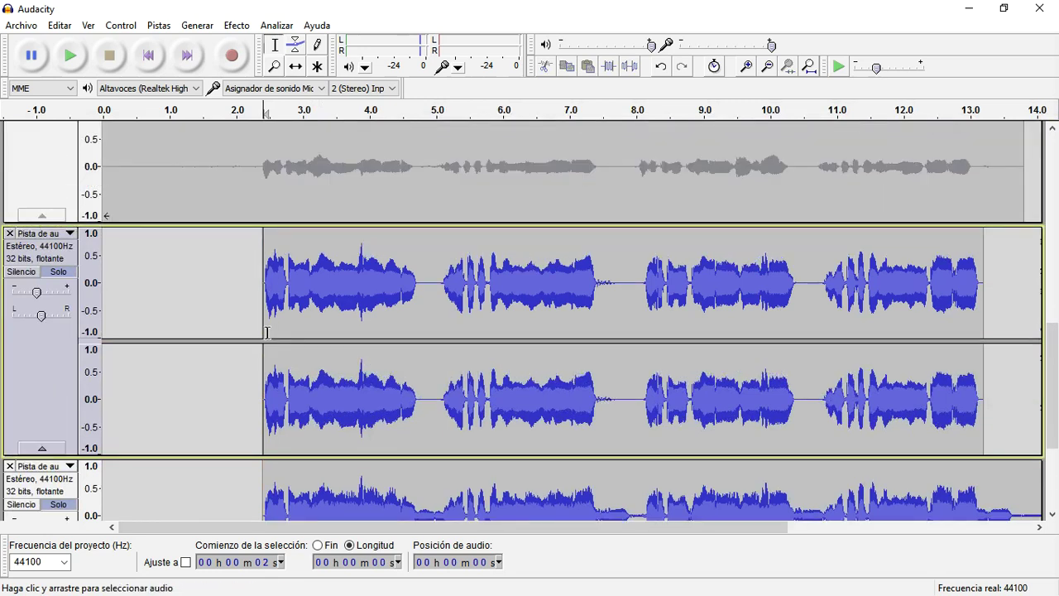
{"action": "scroll", "coordinate": [266, 332], "scroll_direction": "up", "scroll_amount": 4}
{"action": "left_click_drag", "start_coordinate": [232, 295], "coordinate": [581, 302]}
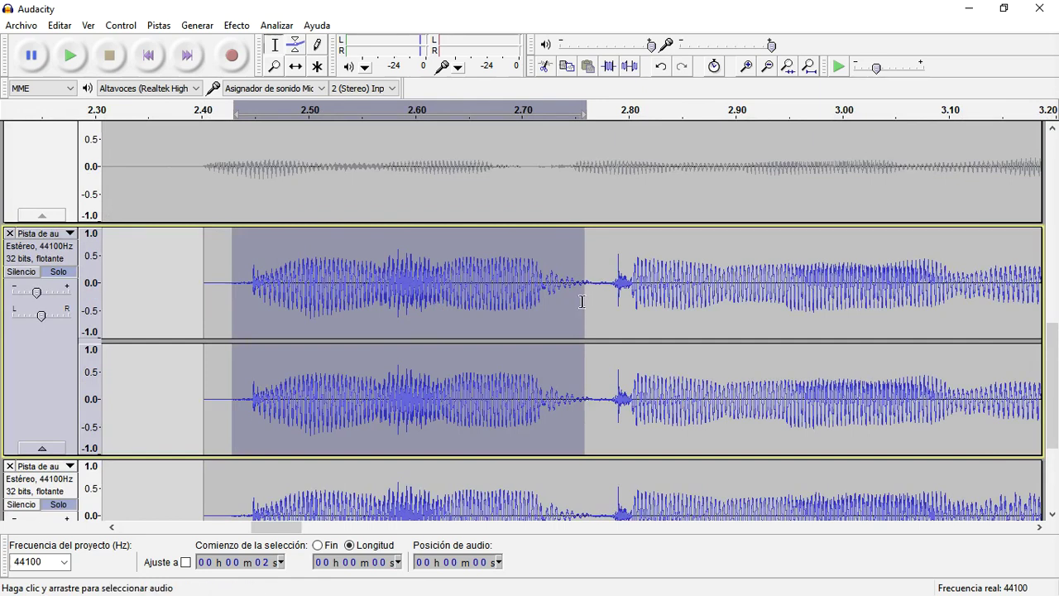
{"action": "key", "text": "space"}
{"action": "key", "text": "space"}
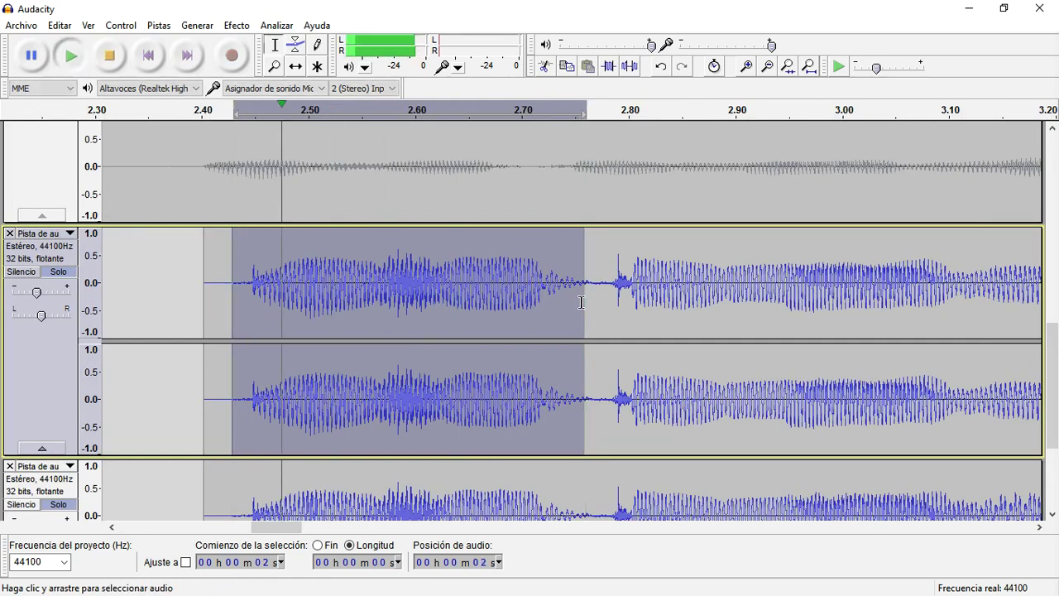
{"action": "left_click", "coordinate": [491, 301]}
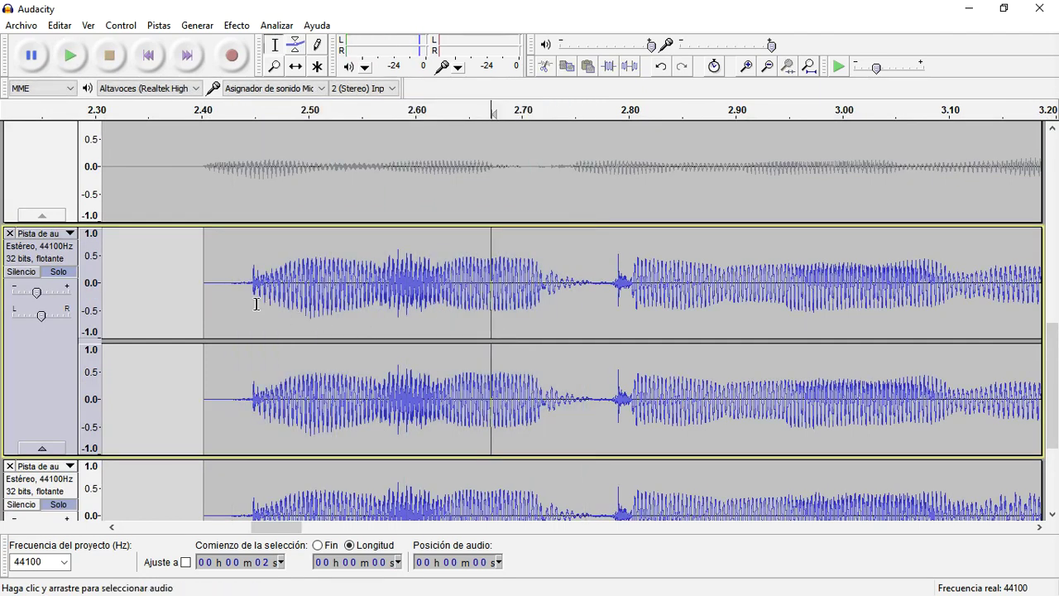
Step: Duplicate the first sung fragment, from about 2.43 to 2.76 seconds, of the auto-tuned track without delay onto a new track
{"action": "left_click_drag", "start_coordinate": [235, 295], "coordinate": [590, 311]}
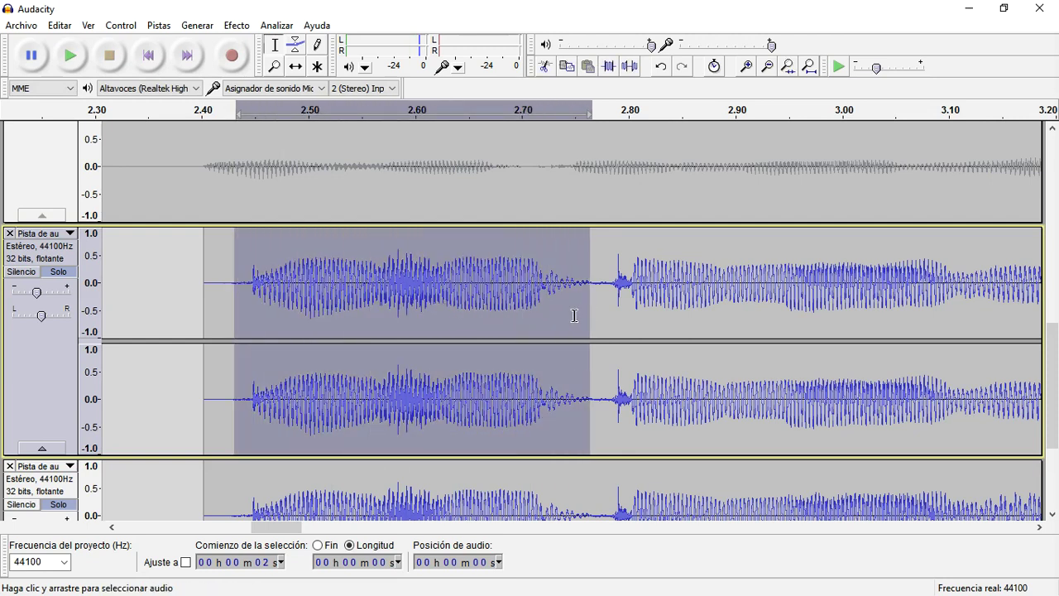
{"action": "key", "text": "ctrl+d"}
{"action": "scroll", "coordinate": [571, 314], "scroll_direction": "down", "scroll_amount": 5}
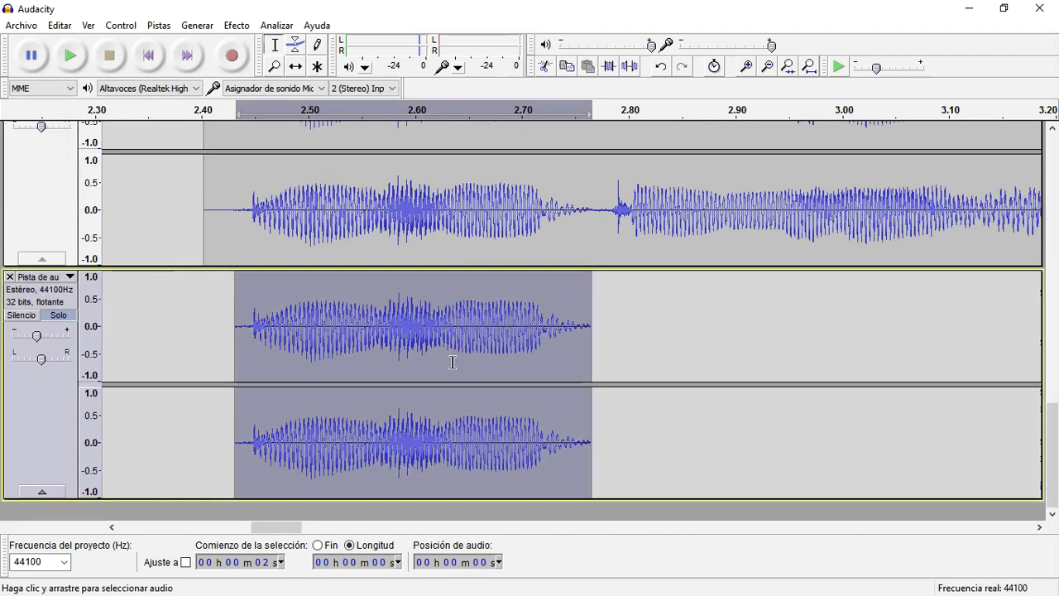
Step: Turn off Solo on both full-length auto-tuned tracks and play the short duplicated fragment on its own
{"action": "scroll", "coordinate": [166, 339], "scroll_direction": "up", "scroll_amount": 4}
{"action": "left_click", "coordinate": [57, 282]}
{"action": "scroll", "coordinate": [58, 282], "scroll_direction": "up", "scroll_amount": 1}
{"action": "scroll", "coordinate": [62, 281], "scroll_direction": "down", "scroll_amount": 1}
{"action": "left_click", "coordinate": [64, 300]}
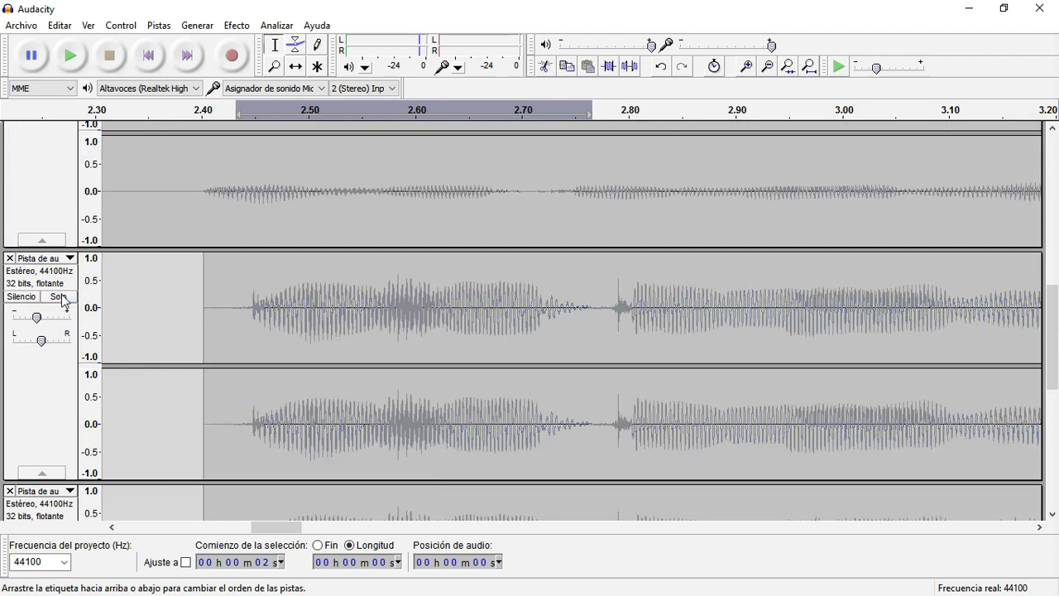
{"action": "scroll", "coordinate": [91, 323], "scroll_direction": "down", "scroll_amount": 4}
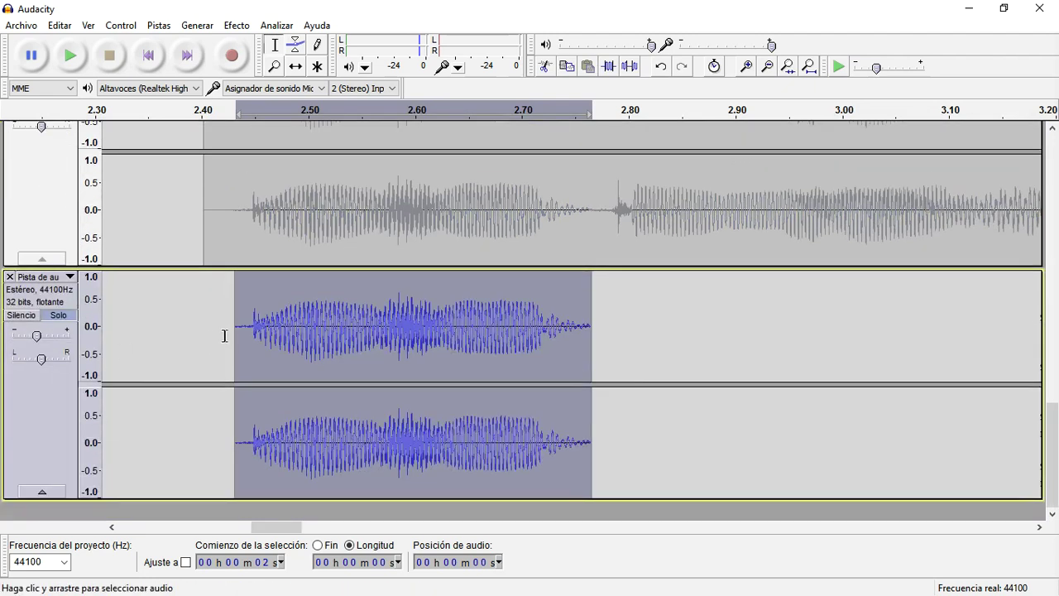
{"action": "left_click", "coordinate": [222, 335]}
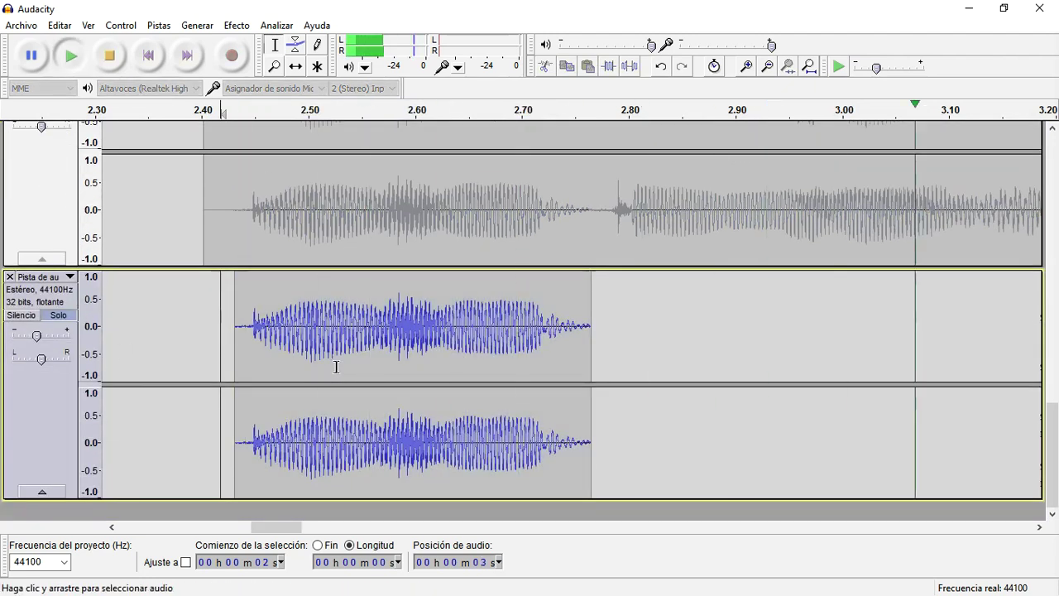
{"action": "key", "text": "space"}
Step: Delete about 0.2 seconds of empty space before the short fragment so that it starts at about 2.2 seconds
{"action": "key", "text": "ctrl+f"}
{"action": "left_click", "coordinate": [239, 348]}
{"action": "scroll", "coordinate": [248, 363], "scroll_direction": "up", "scroll_amount": 1}
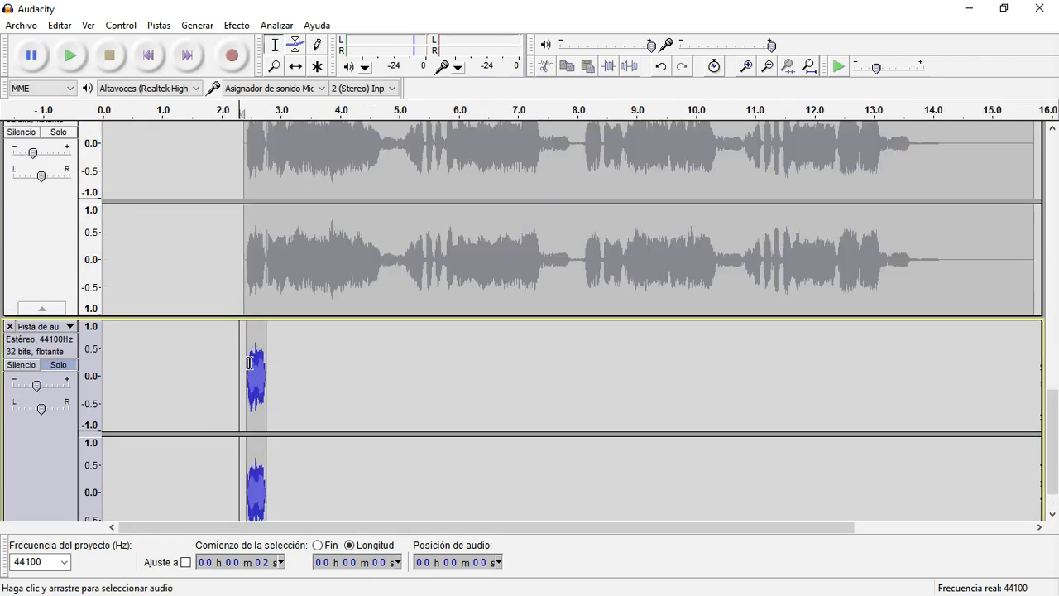
{"action": "left_click", "coordinate": [245, 371]}
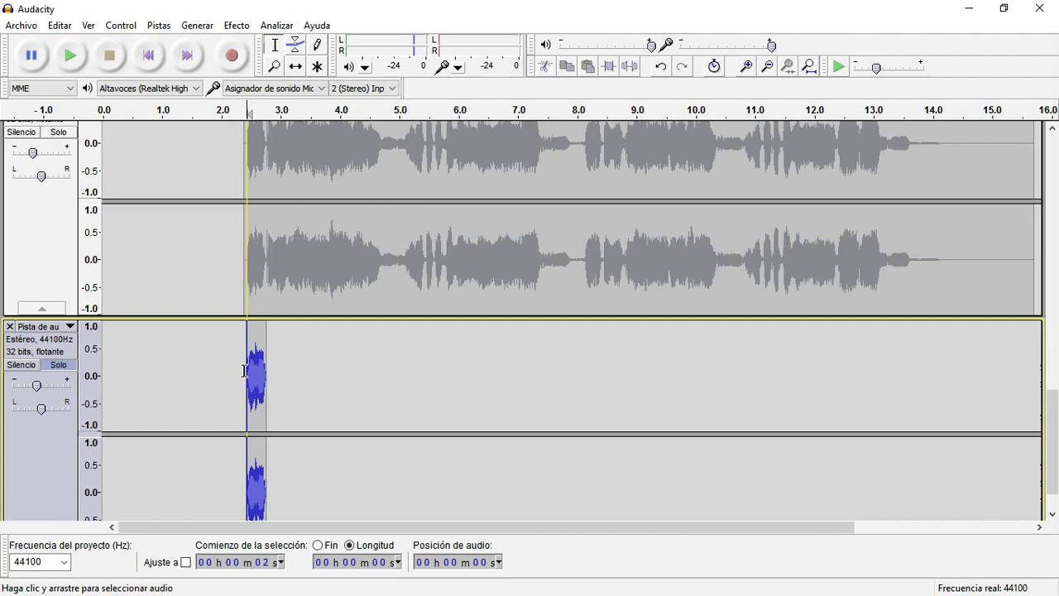
{"action": "scroll", "coordinate": [241, 371], "scroll_direction": "down", "scroll_amount": 1}
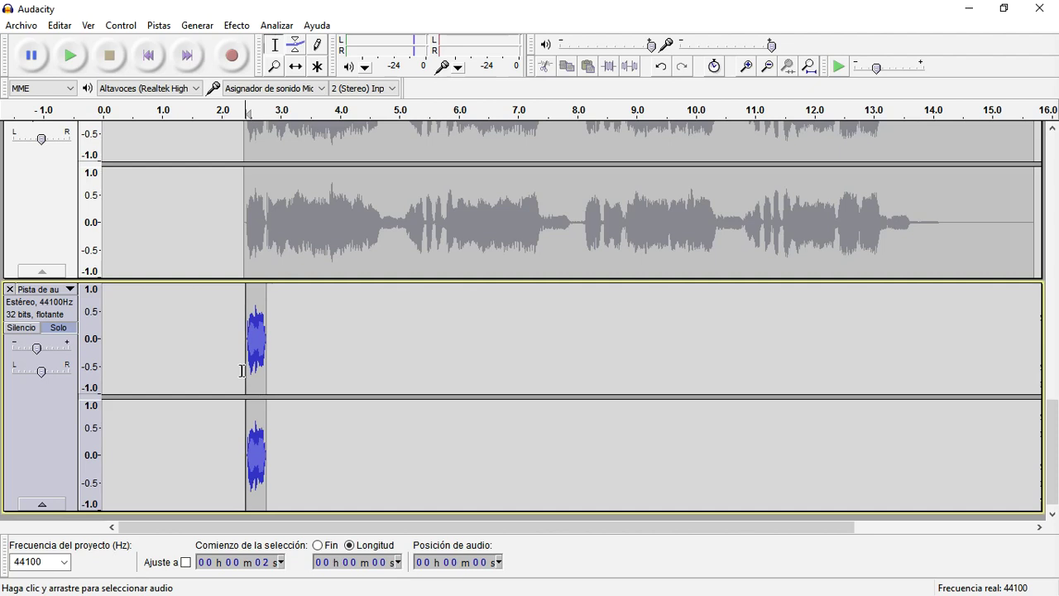
{"action": "key", "text": "shift"}
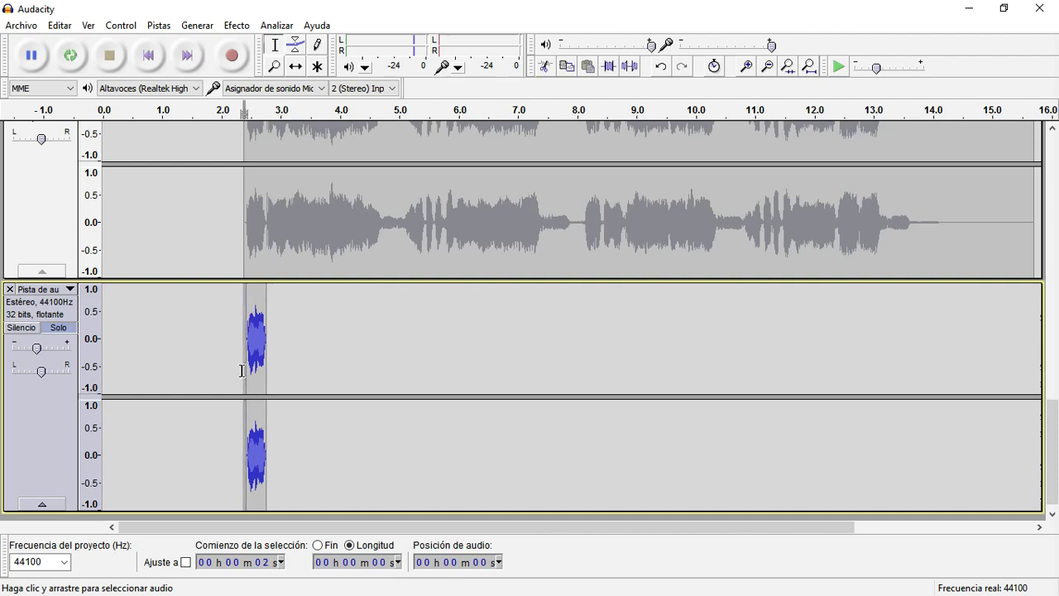
{"action": "key", "text": "shift+Left"}
{"action": "key", "text": "shift+Left"}
{"action": "key", "text": "shift+Left"}
{"action": "key", "text": "shift+Left"}
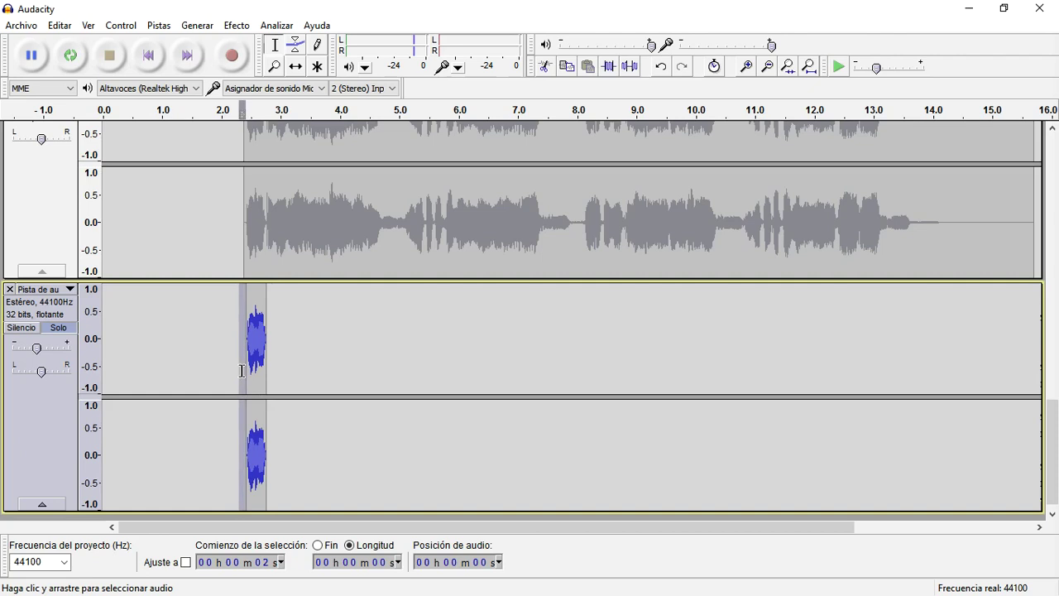
{"action": "key", "text": "shift+Left"}
{"action": "key", "text": "shift+Left"}
{"action": "key", "text": "shift+Left"}
{"action": "key", "text": "shift+Left"}
{"action": "key", "text": "shift+Left"}
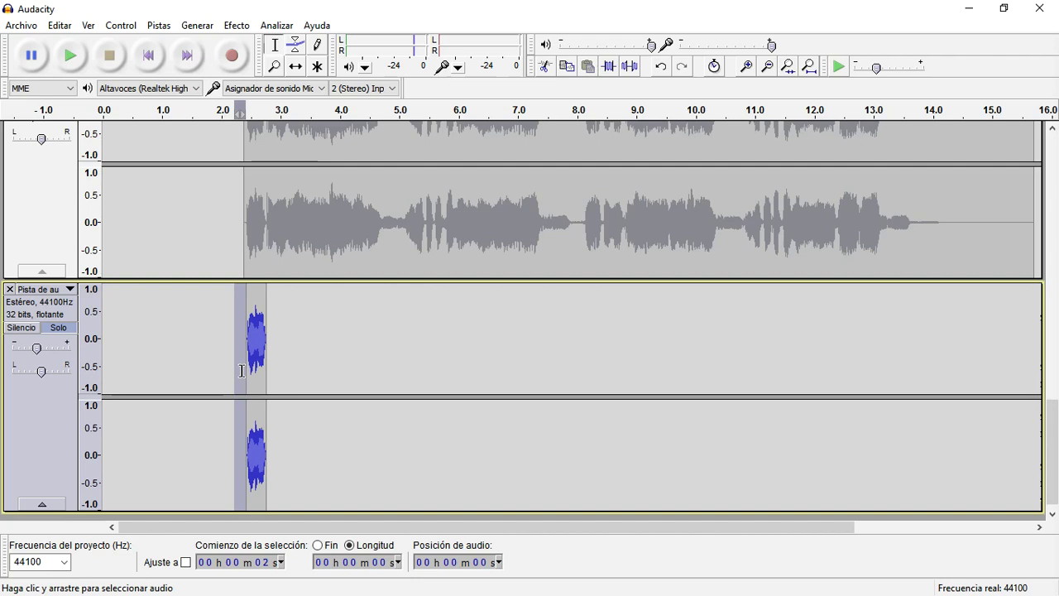
{"action": "key", "text": "Delete"}
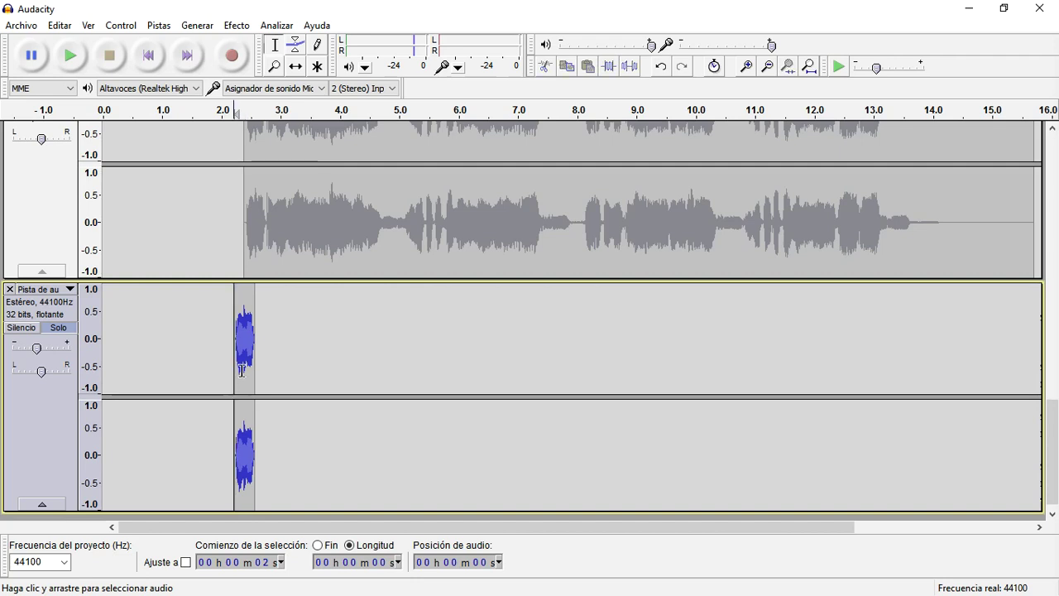
Step: Remove more empty space before the short fragment so that it starts at about 2.1 seconds
{"action": "scroll", "coordinate": [245, 360], "scroll_direction": "up", "scroll_amount": 1}
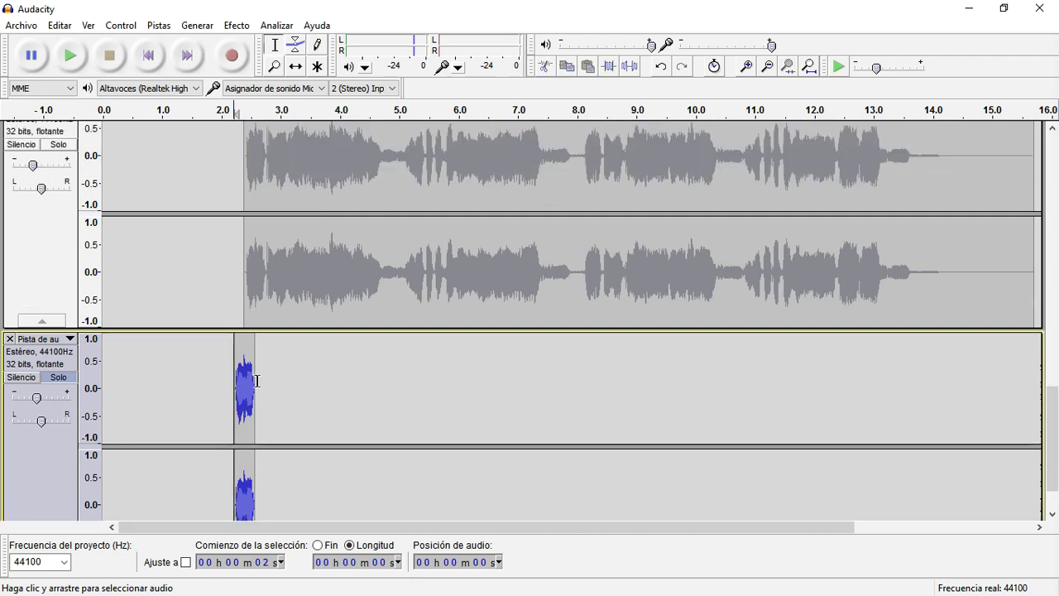
{"action": "scroll", "coordinate": [256, 380], "scroll_direction": "up", "scroll_amount": 3}
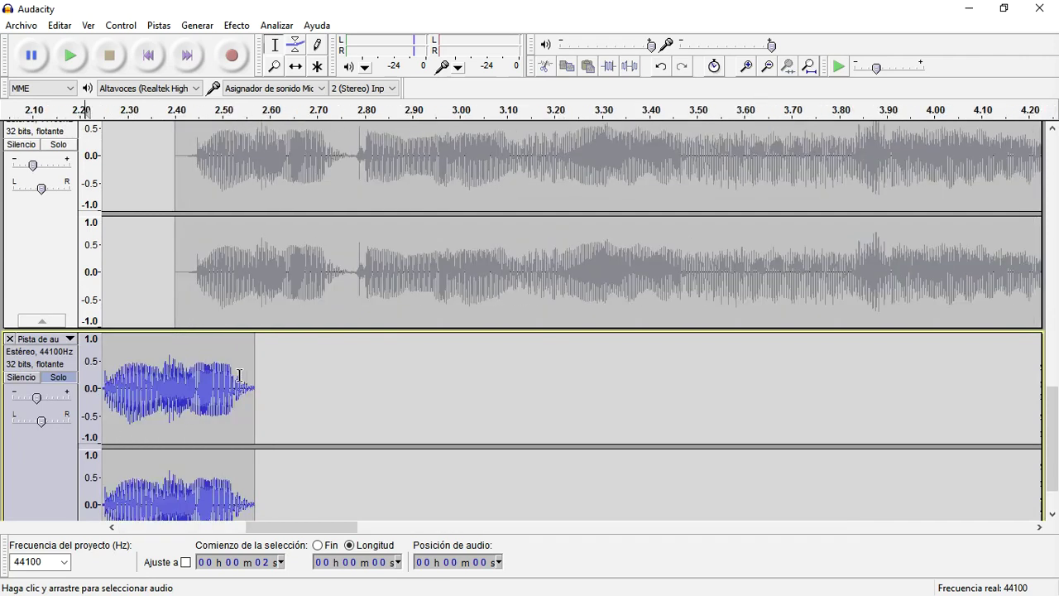
{"action": "scroll", "coordinate": [239, 375], "scroll_direction": "down", "scroll_amount": 2}
{"action": "left_click", "coordinate": [188, 375]}
{"action": "left_click_drag", "start_coordinate": [189, 376], "coordinate": [180, 379]}
{"action": "scroll", "coordinate": [185, 379], "scroll_direction": "down", "scroll_amount": 1}
{"action": "key", "text": "Delete"}
{"action": "key", "text": "Delete"}
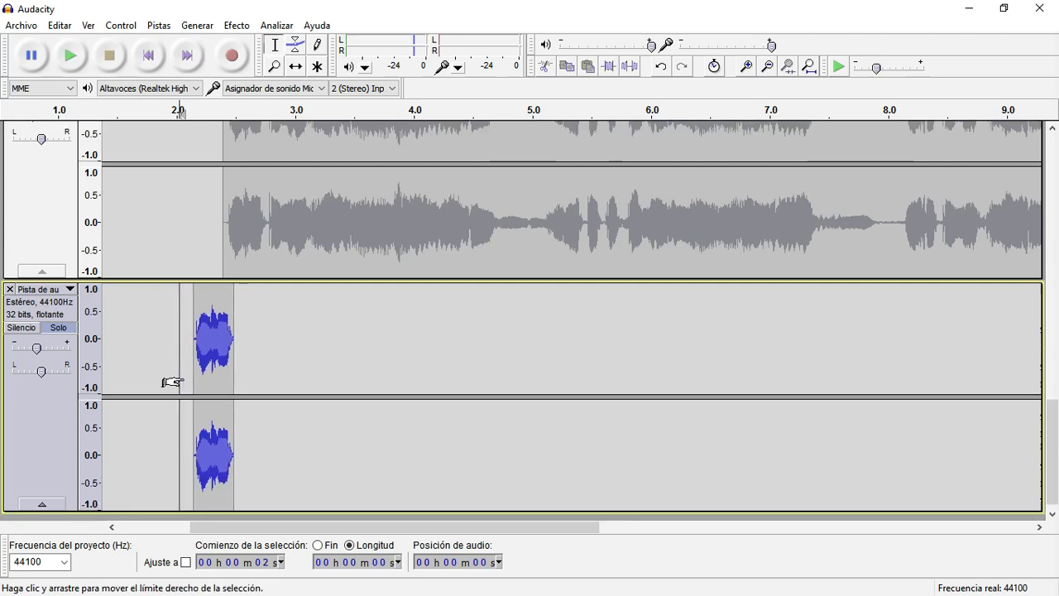
{"action": "key", "text": "shift+Left"}
{"action": "key", "text": "Delete"}
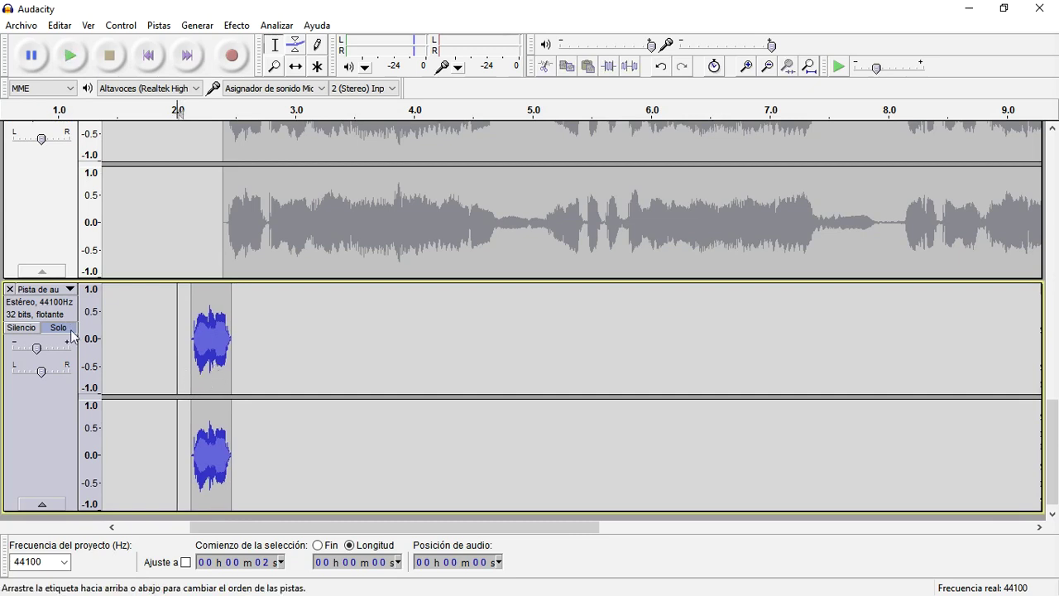
Step: Turn Solo back on for the delayed voice track and play it together with the shifted fragment
{"action": "scroll", "coordinate": [73, 334], "scroll_direction": "up", "scroll_amount": 3}
{"action": "left_click", "coordinate": [61, 202]}
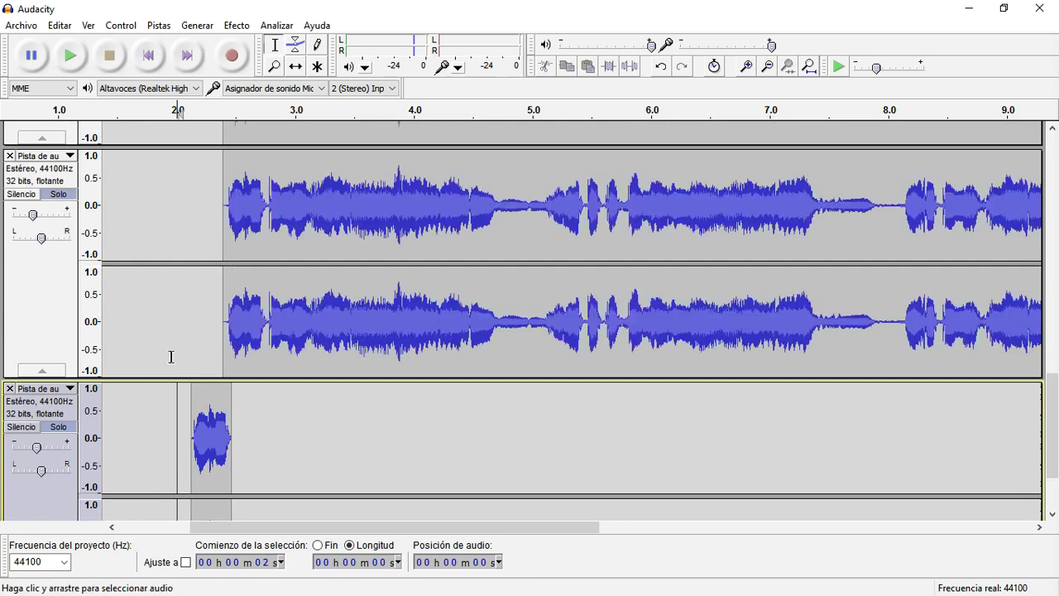
{"action": "key", "text": "space"}
{"action": "key", "text": "space"}
Step: Duplicate the shifted short fragment onto another new track
{"action": "scroll", "coordinate": [171, 356], "scroll_direction": "down", "scroll_amount": 3}
{"action": "double_click", "coordinate": [219, 349]}
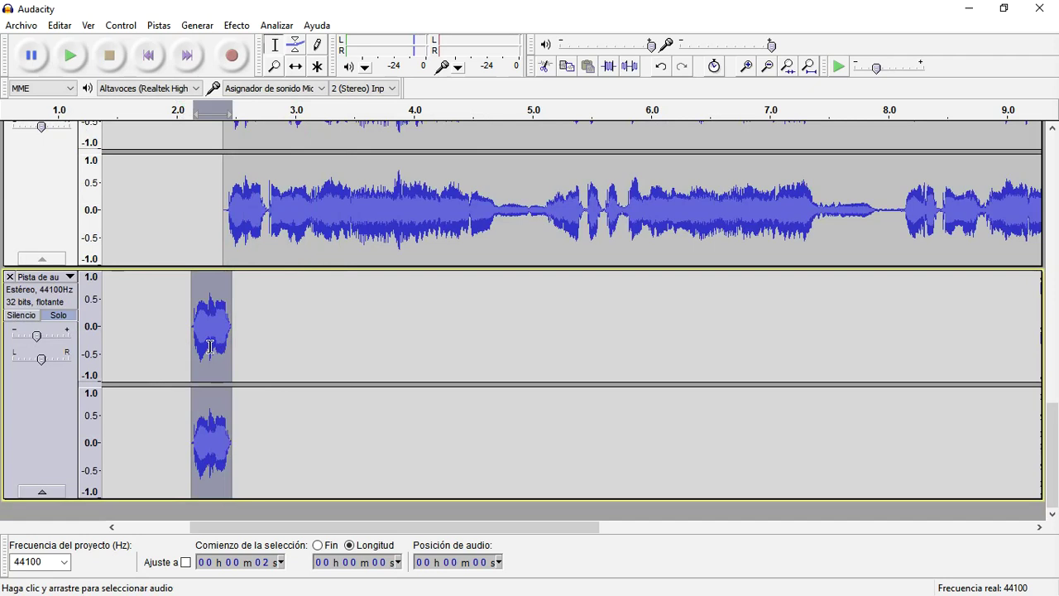
{"action": "key", "text": "ctrl+d"}
{"action": "scroll", "coordinate": [207, 343], "scroll_direction": "down", "scroll_amount": 6}
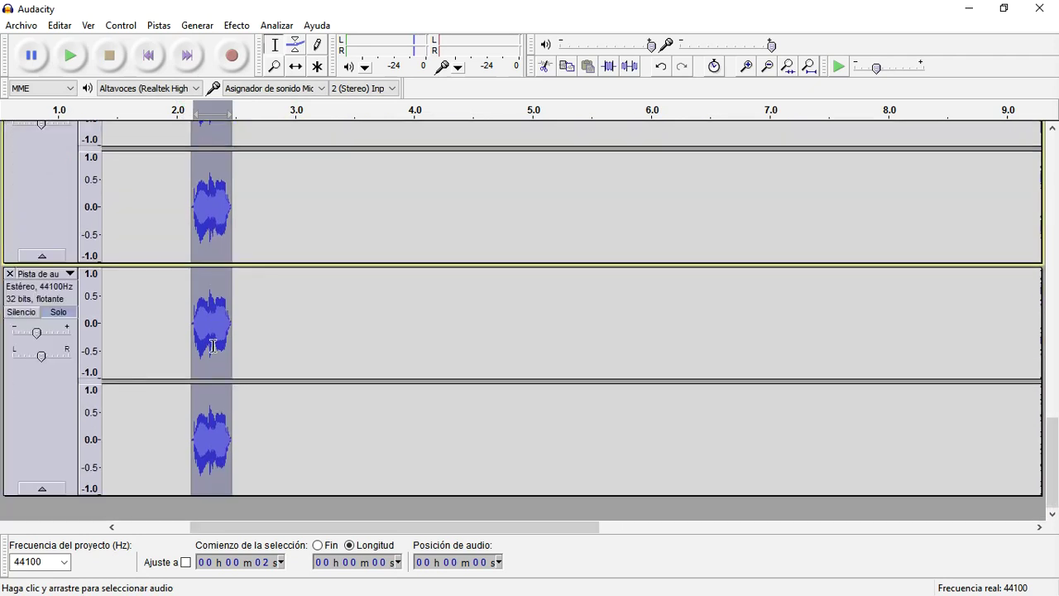
Step: Delete empty space before the second fragment copy so that it starts at about 1.8 seconds, and play the result
{"action": "left_click_drag", "start_coordinate": [187, 341], "coordinate": [171, 346]}
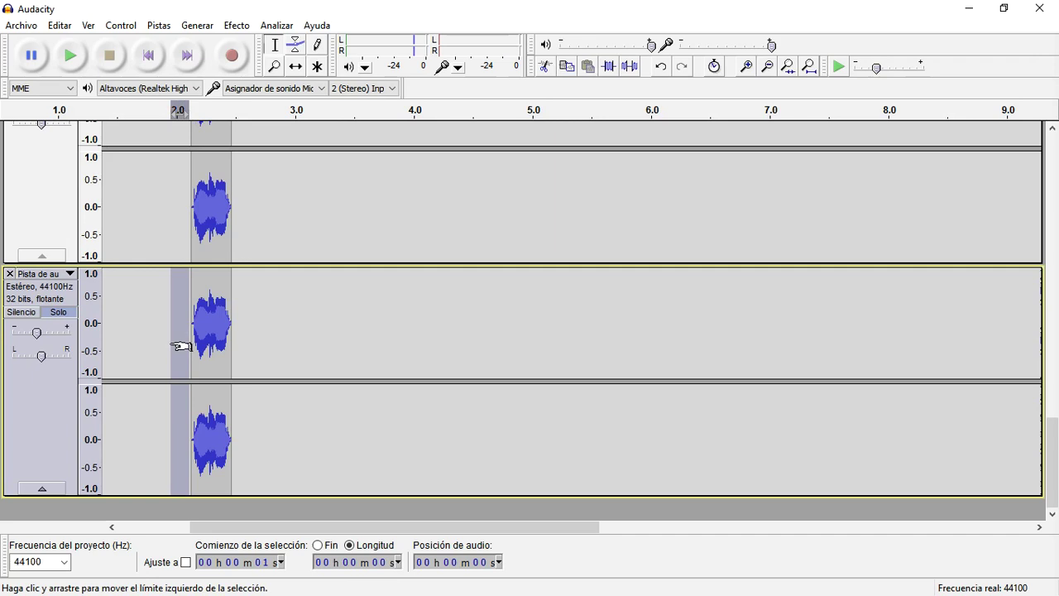
{"action": "key", "text": "Delete"}
{"action": "left_click_drag", "start_coordinate": [175, 346], "coordinate": [153, 349]}
{"action": "key", "text": "Delete"}
{"action": "key", "text": "Delete"}
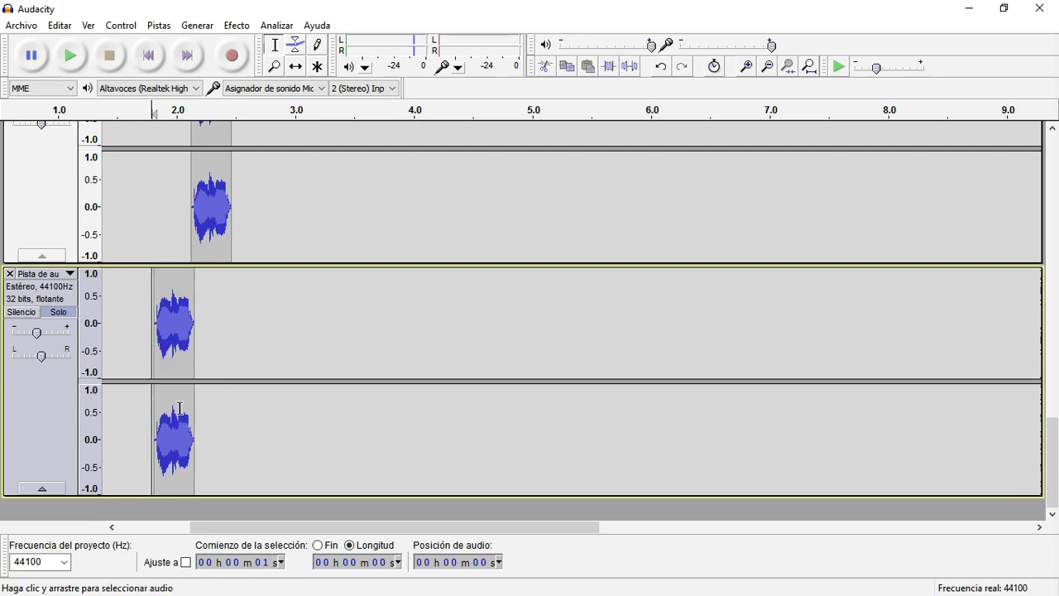
{"action": "key", "text": "space"}
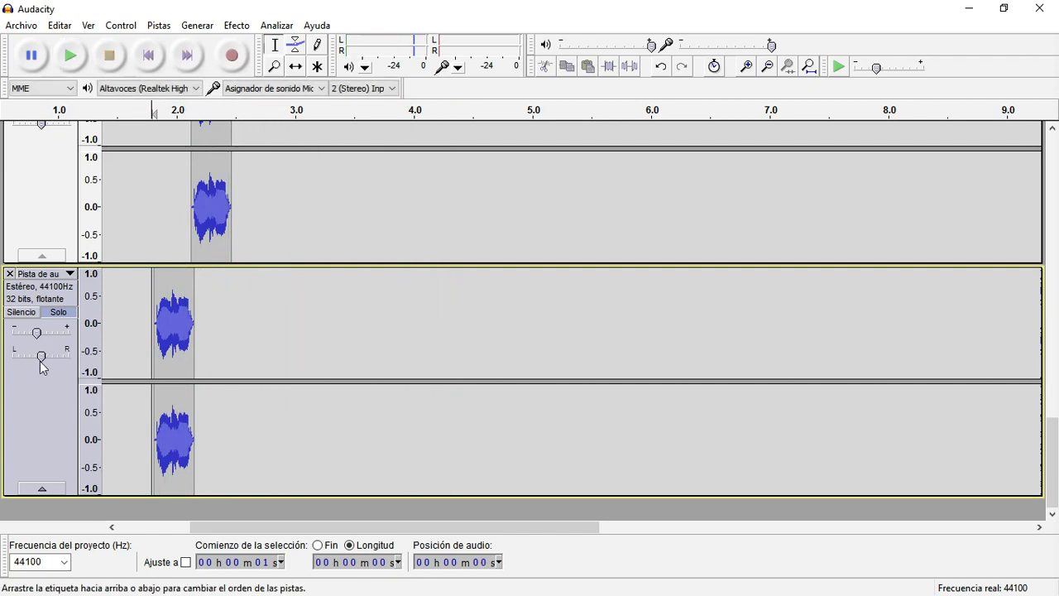
Step: Pan the second fragment copy fully to the right channel and the first one fully to the left
{"action": "left_click_drag", "start_coordinate": [41, 356], "coordinate": [71, 352]}
{"action": "scroll", "coordinate": [75, 255], "scroll_direction": "up", "scroll_amount": 3}
{"action": "left_click_drag", "start_coordinate": [40, 272], "coordinate": [12, 273]}
Step: Set the gain of the left-panned fragment to -6 and of the right-panned fragment to -15
{"action": "double_click", "coordinate": [36, 249]}
{"action": "type", "text": "-"}
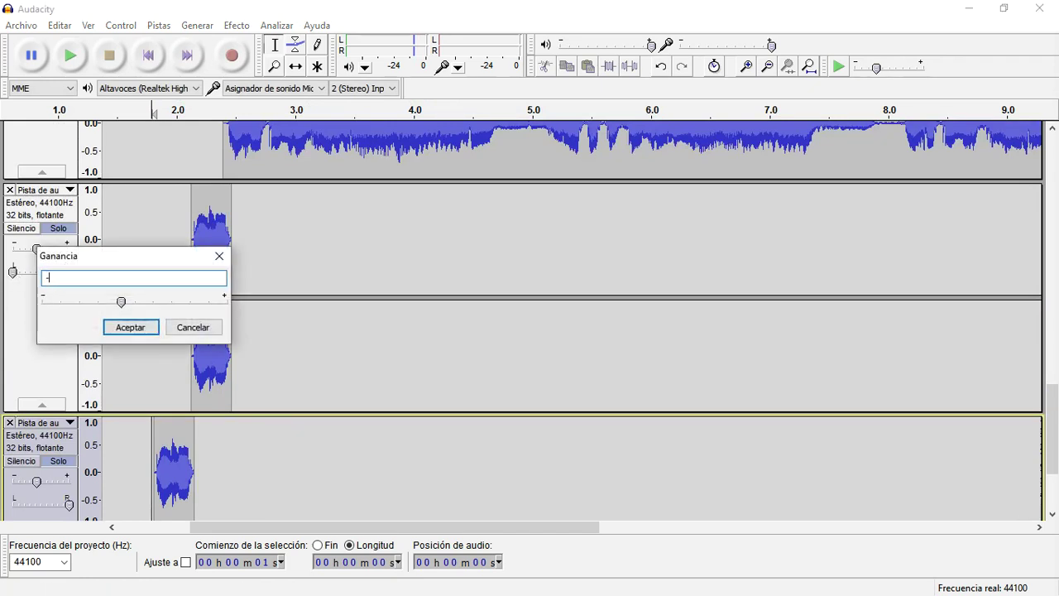
{"action": "type", "text": "6"}
{"action": "key", "text": "Return"}
{"action": "scroll", "coordinate": [37, 303], "scroll_direction": "down", "scroll_amount": 3}
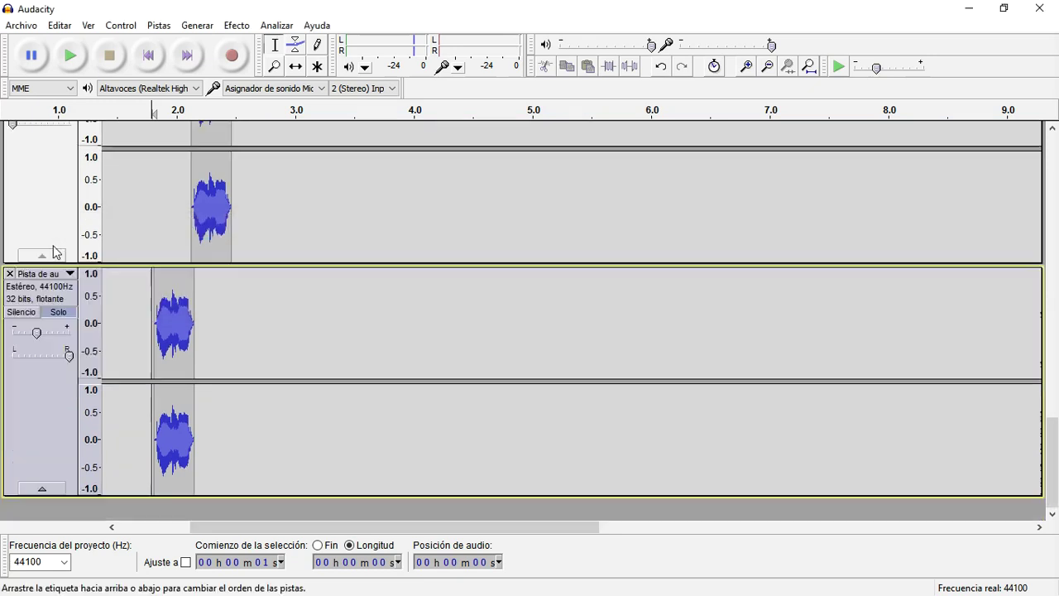
{"action": "double_click", "coordinate": [36, 332]}
{"action": "type", "text": "-15"}
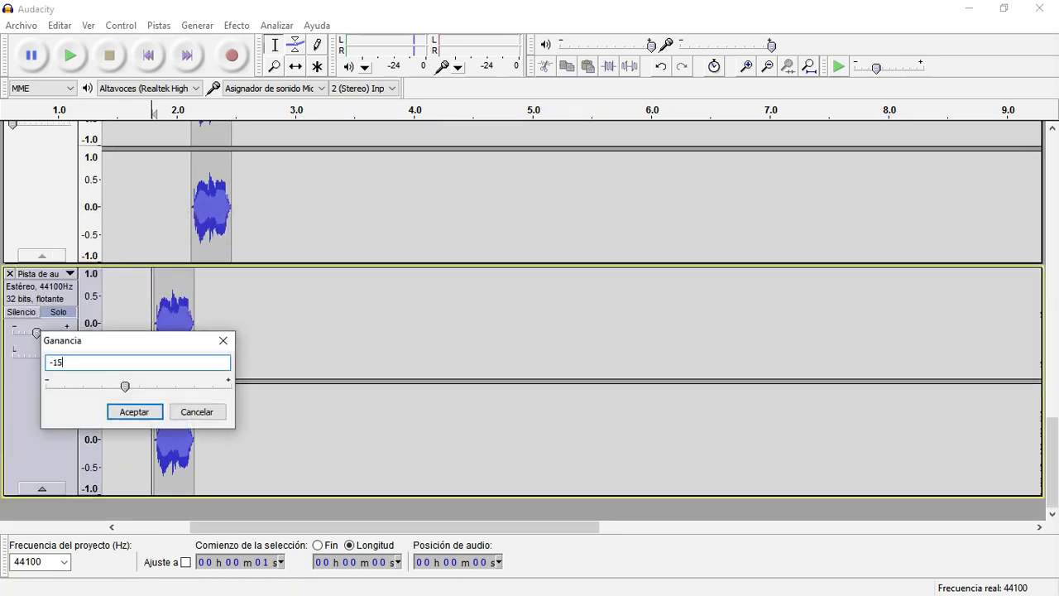
{"action": "key", "text": "Return"}
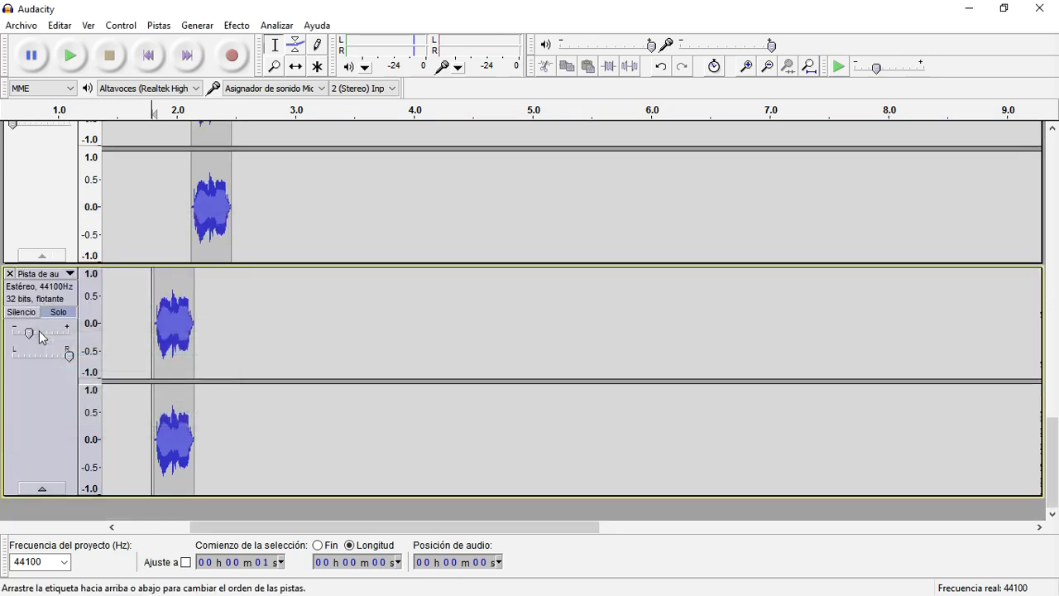
Step: Play the delayed voice track together with the two panned fragments
{"action": "scroll", "coordinate": [132, 343], "scroll_direction": "up", "scroll_amount": 4}
{"action": "scroll", "coordinate": [132, 343], "scroll_direction": "up", "scroll_amount": 3}
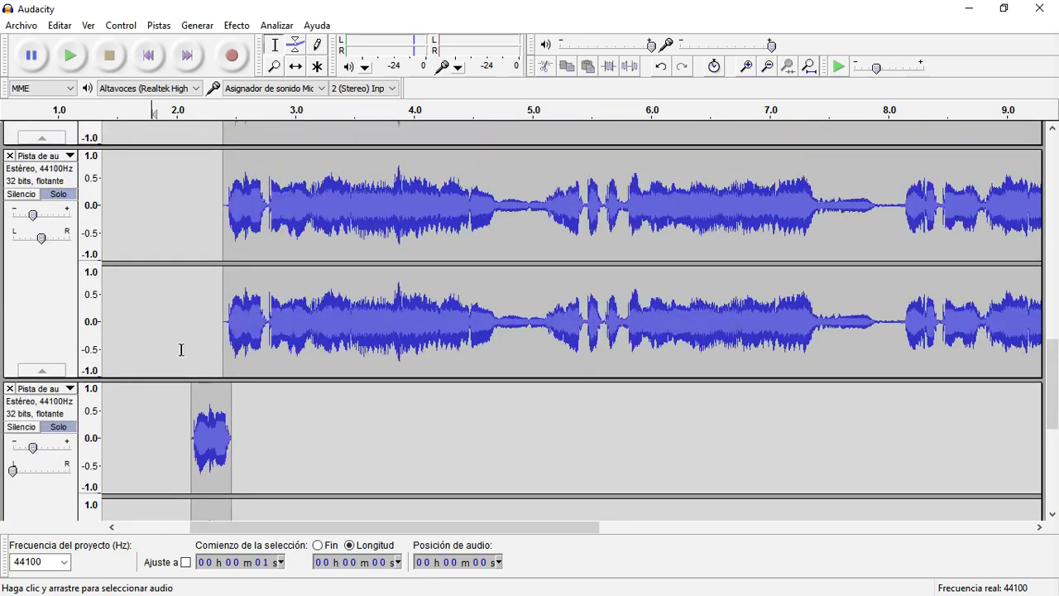
{"action": "scroll", "coordinate": [181, 349], "scroll_direction": "down", "scroll_amount": 6}
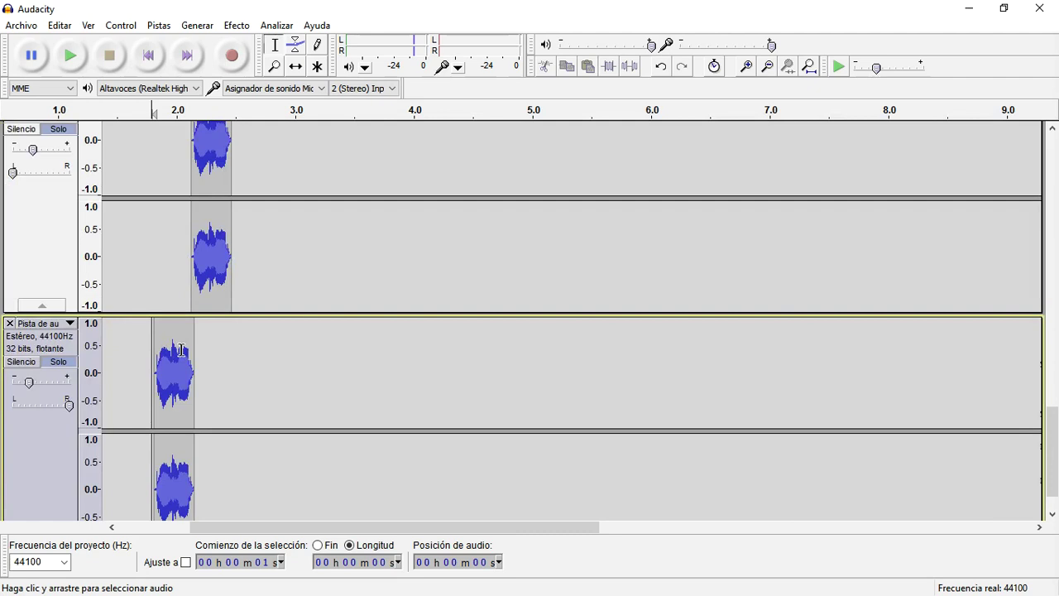
{"action": "key", "text": "space"}
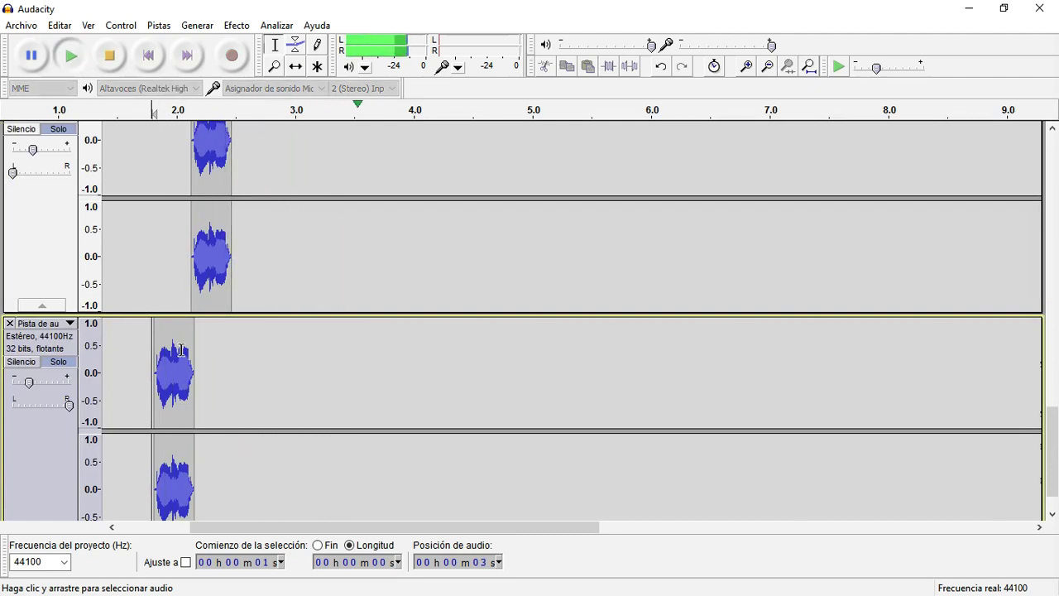
{"action": "key", "text": "space"}
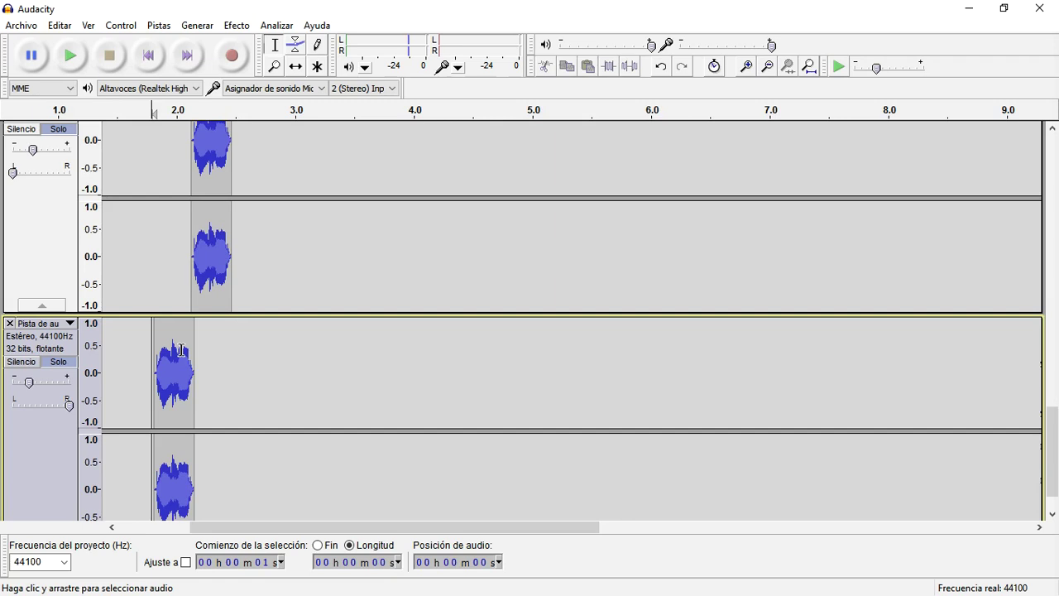
{"action": "key", "text": "space"}
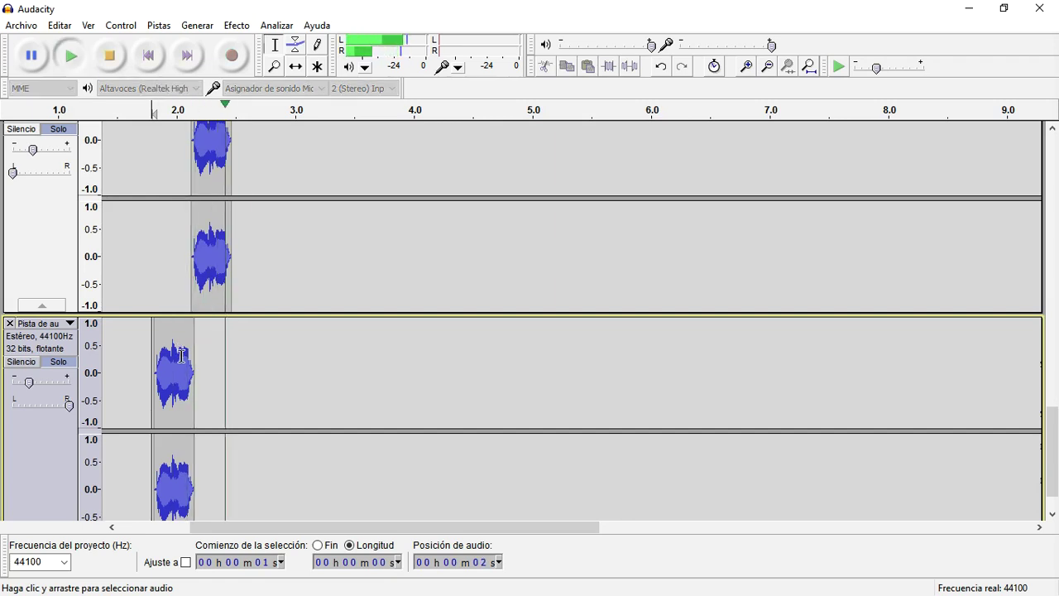
Step: Turn on Solo for the main voice track and play it together with the delayed track and both fragments
{"action": "scroll", "coordinate": [169, 393], "scroll_direction": "up", "scroll_amount": 1}
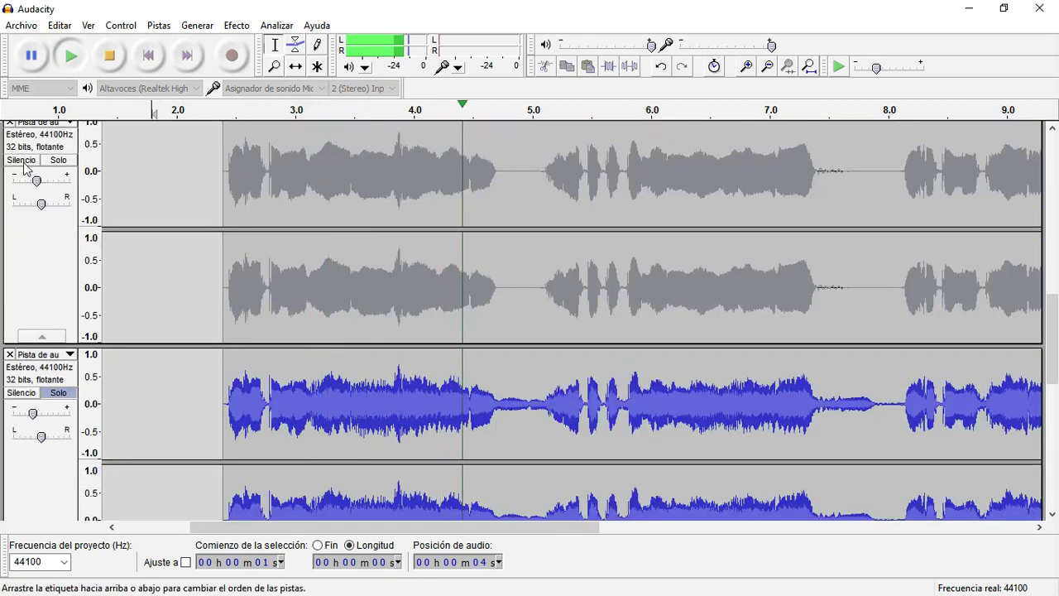
{"action": "left_click", "coordinate": [58, 162]}
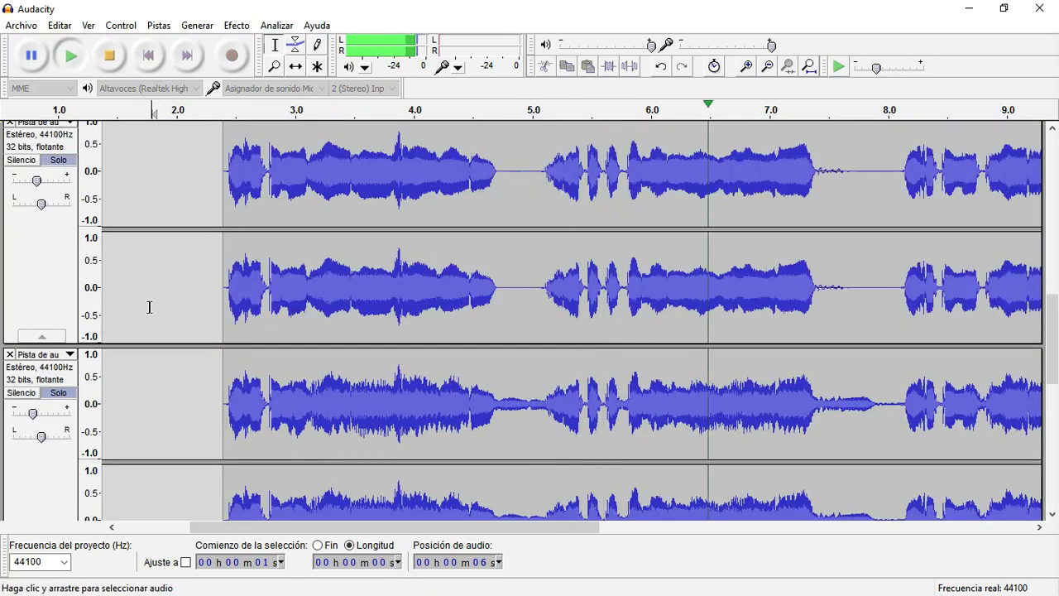
{"action": "key", "text": "space"}
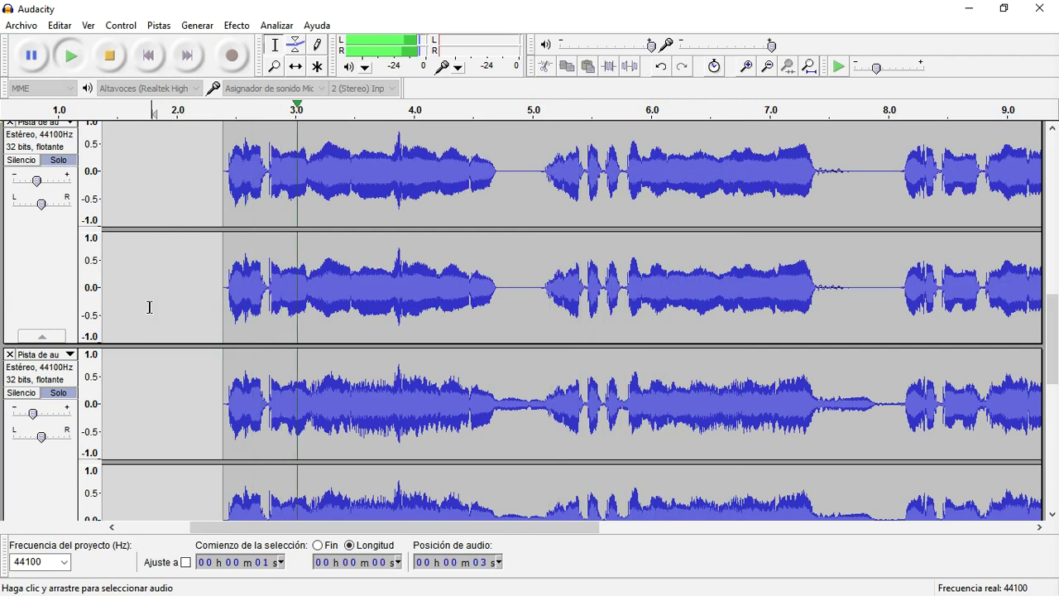
{"action": "key", "text": "space"}
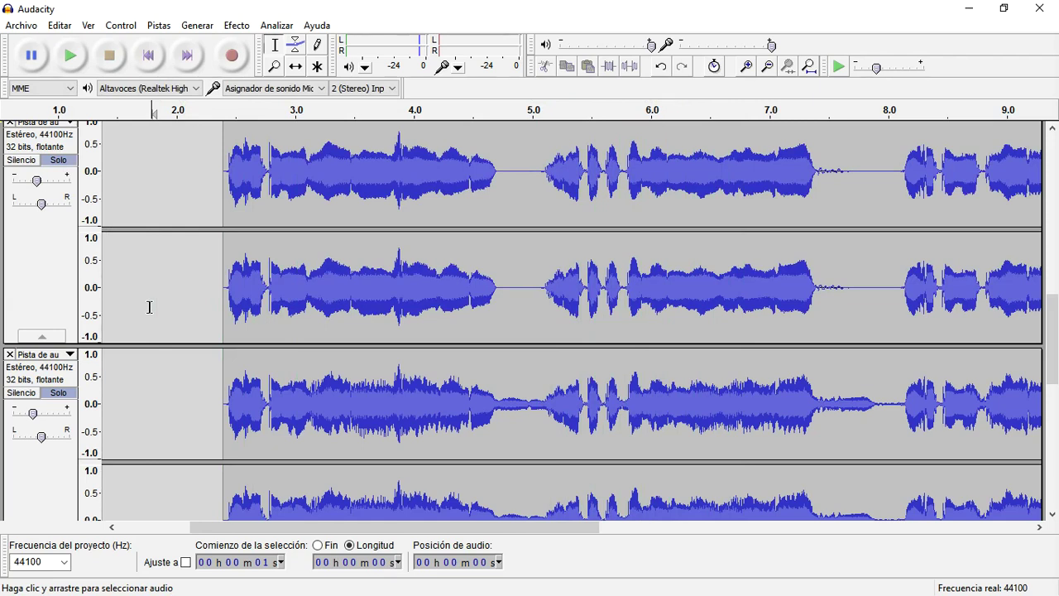
{"action": "key", "text": "space"}
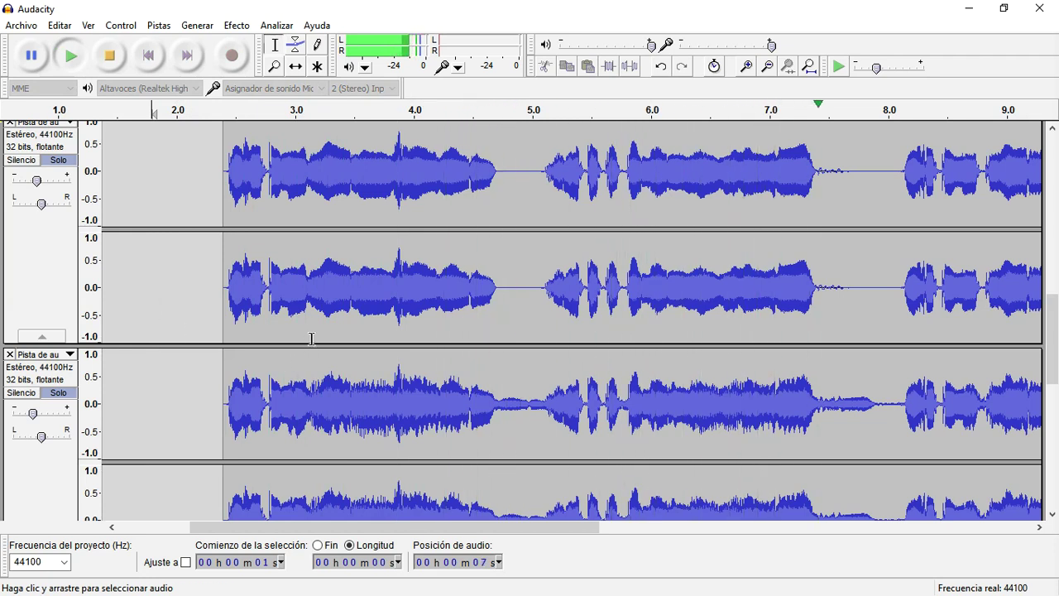
{"action": "key", "text": "ctrl+3"}
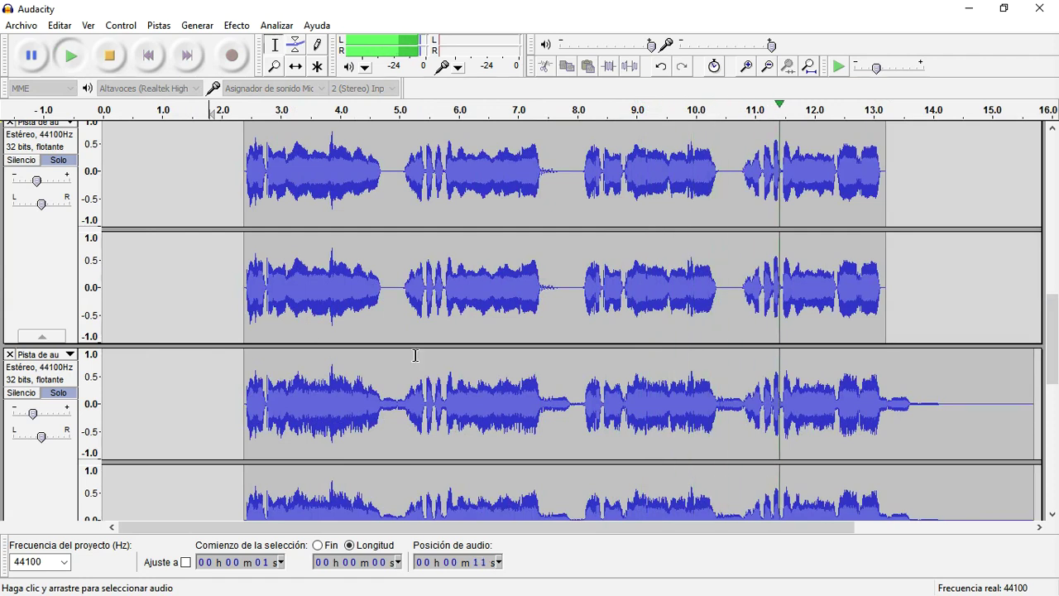
{"action": "scroll", "coordinate": [415, 355], "scroll_direction": "down", "scroll_amount": 4}
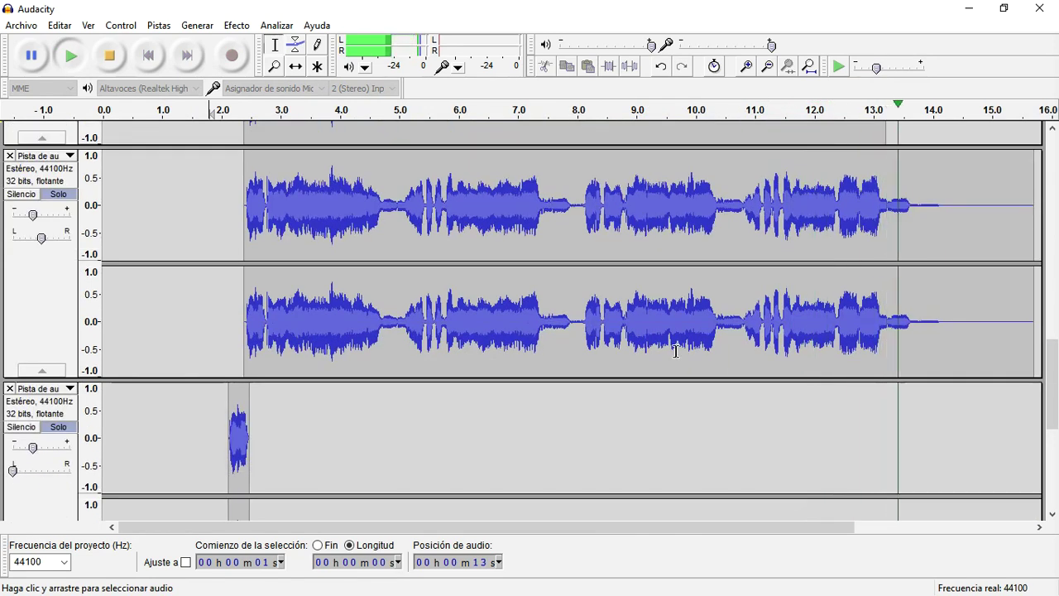
{"action": "key", "text": "space"}
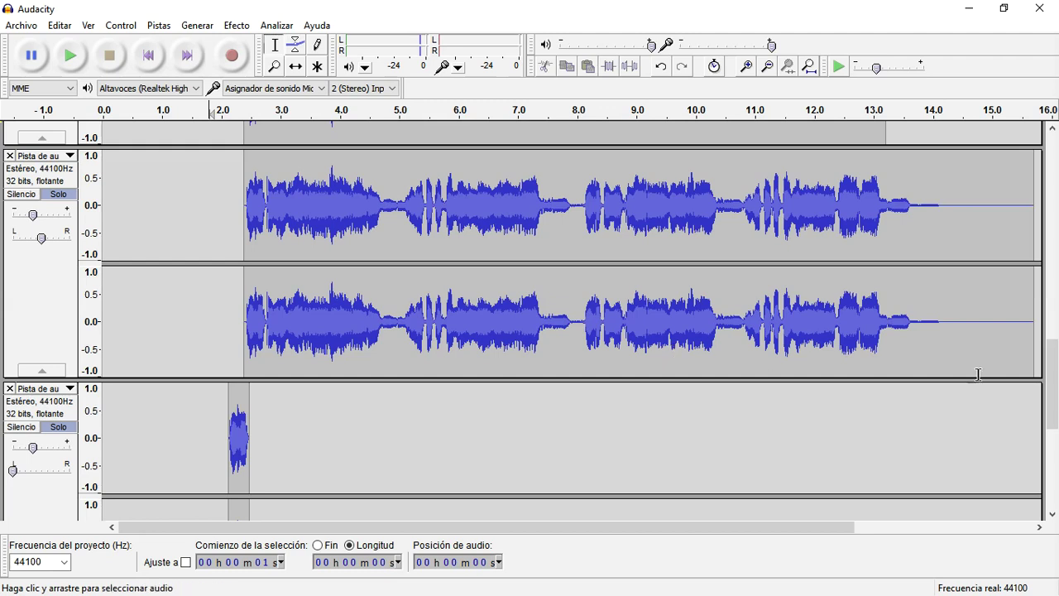
Step: Review the stacked tracks, from the unprocessed recordings to the main voice, its delayed duplicate and the fragments
{"action": "scroll", "coordinate": [964, 373], "scroll_direction": "up", "scroll_amount": 4}
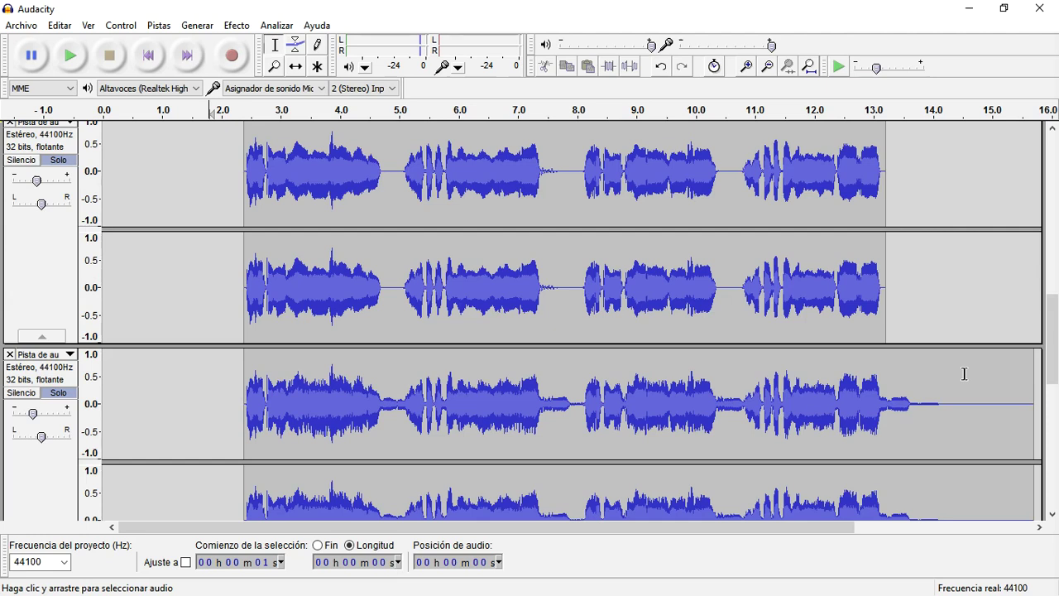
{"action": "scroll", "coordinate": [963, 373], "scroll_direction": "up", "scroll_amount": 6}
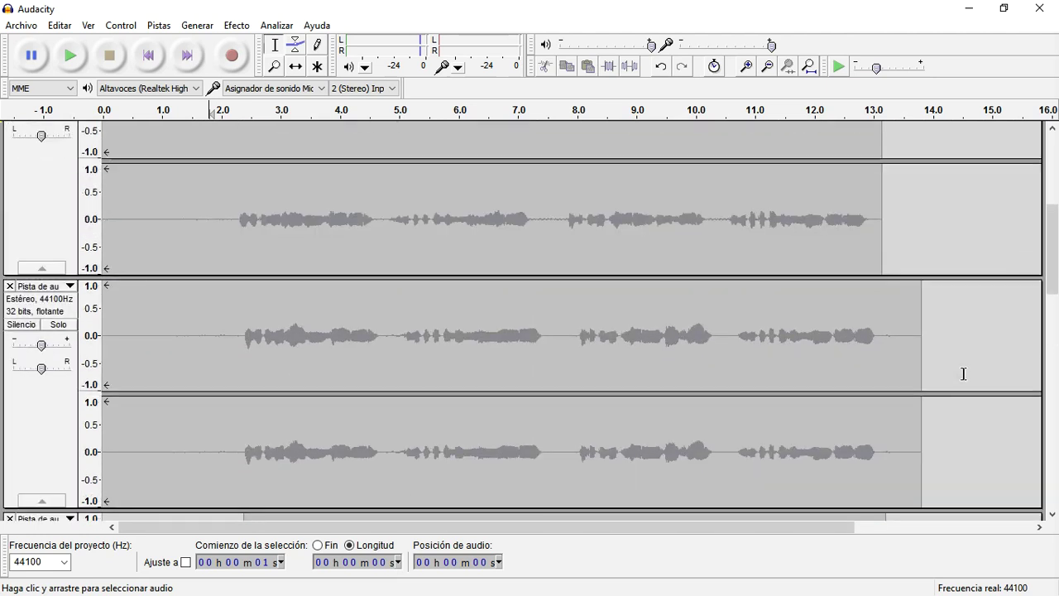
{"action": "scroll", "coordinate": [963, 374], "scroll_direction": "down", "scroll_amount": 3}
{"action": "scroll", "coordinate": [963, 373], "scroll_direction": "down", "scroll_amount": 3}
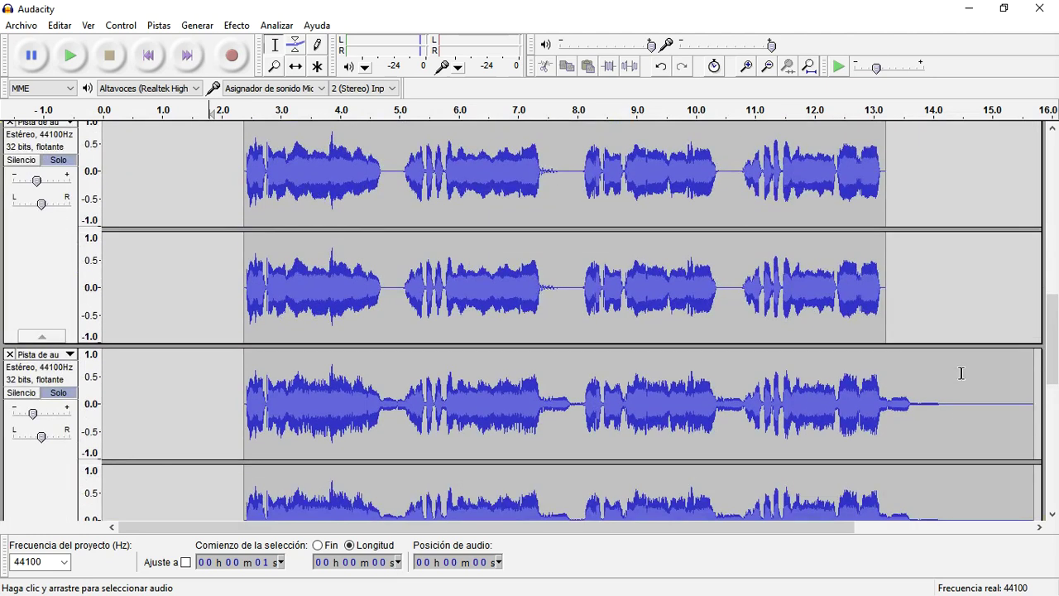
{"action": "scroll", "coordinate": [923, 371], "scroll_direction": "down", "scroll_amount": 3}
{"action": "scroll", "coordinate": [912, 373], "scroll_direction": "up", "scroll_amount": 7}
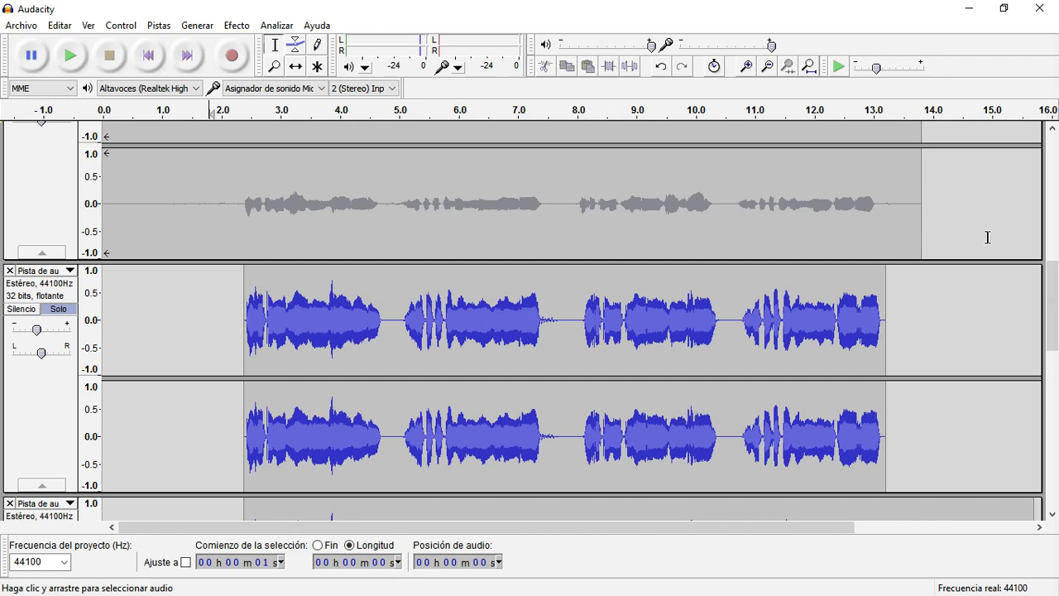
{"action": "scroll", "coordinate": [787, 367], "scroll_direction": "down", "scroll_amount": 4}
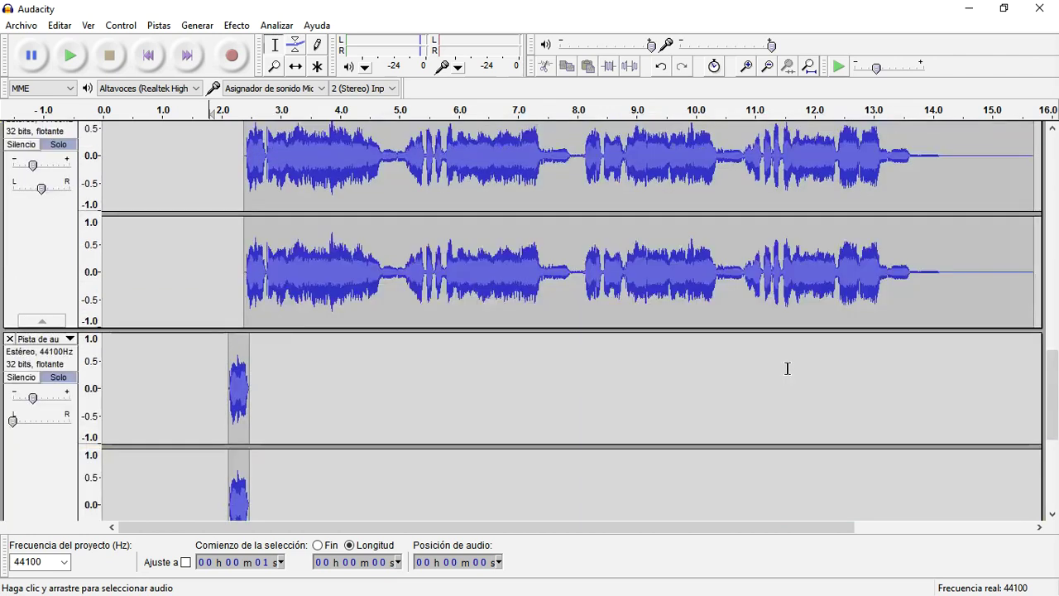
{"action": "scroll", "coordinate": [786, 367], "scroll_direction": "up", "scroll_amount": 6}
{"action": "scroll", "coordinate": [781, 369], "scroll_direction": "down", "scroll_amount": 5}
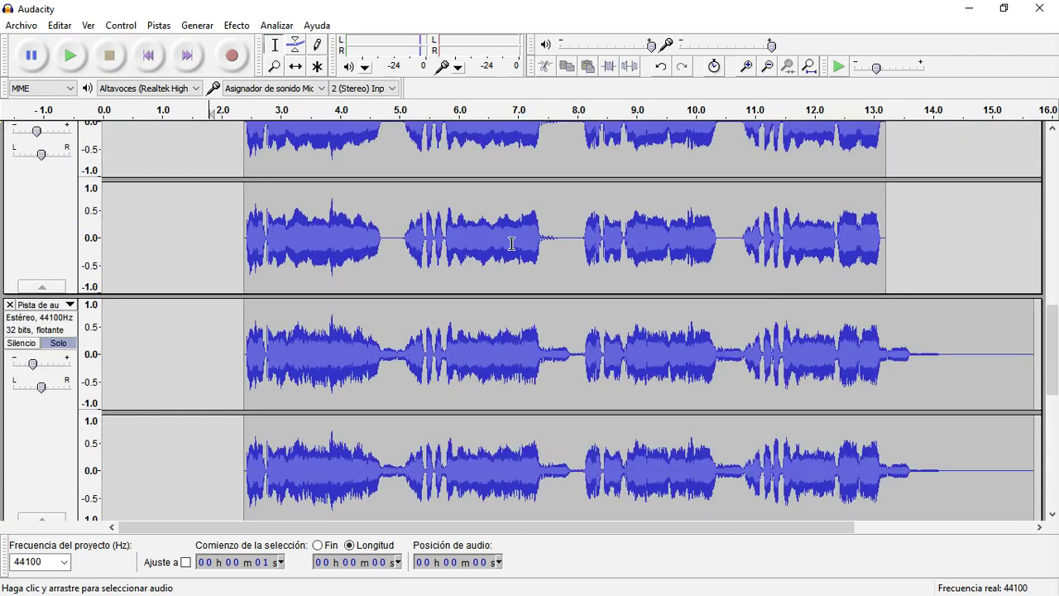
Step: Delete the delayed voice track and both fragment tracks, and play the remaining main voice from the start of its clip
{"action": "left_click", "coordinate": [10, 305]}
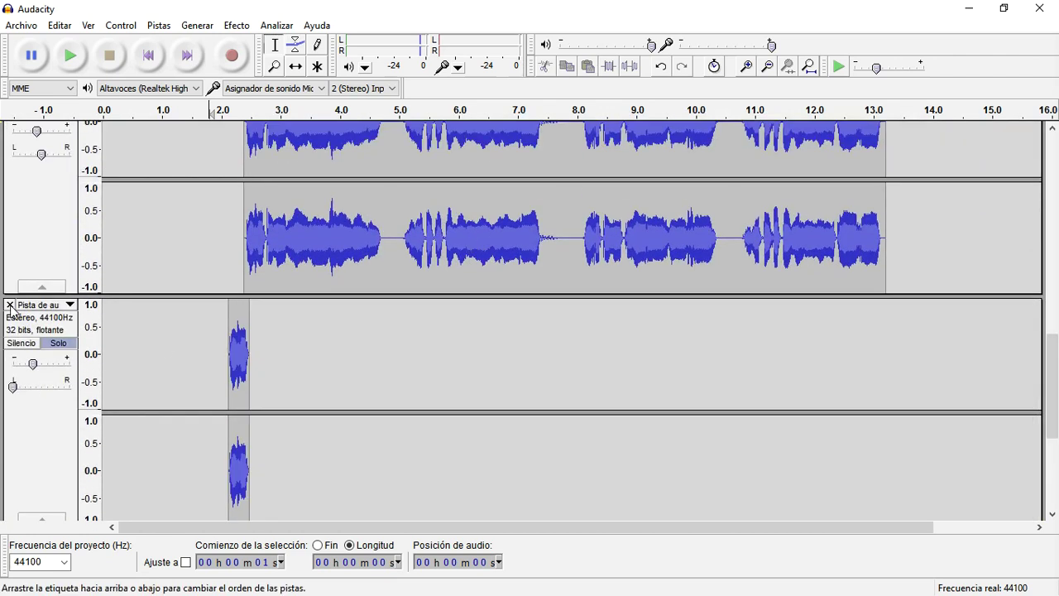
{"action": "left_click", "coordinate": [10, 305]}
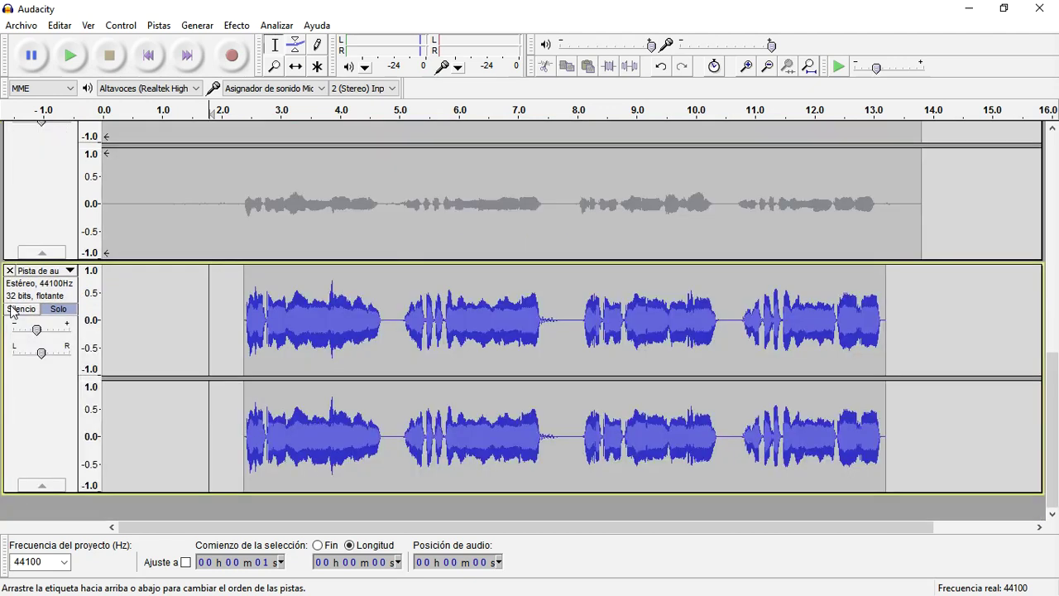
{"action": "left_click", "coordinate": [241, 326]}
{"action": "key", "text": "space"}
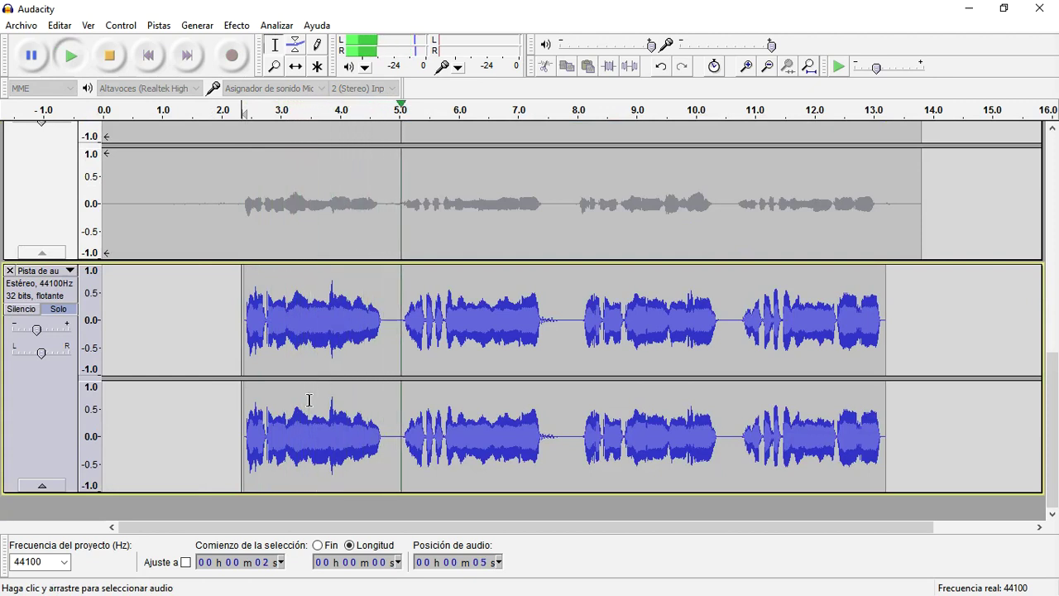
{"action": "key", "text": "space"}
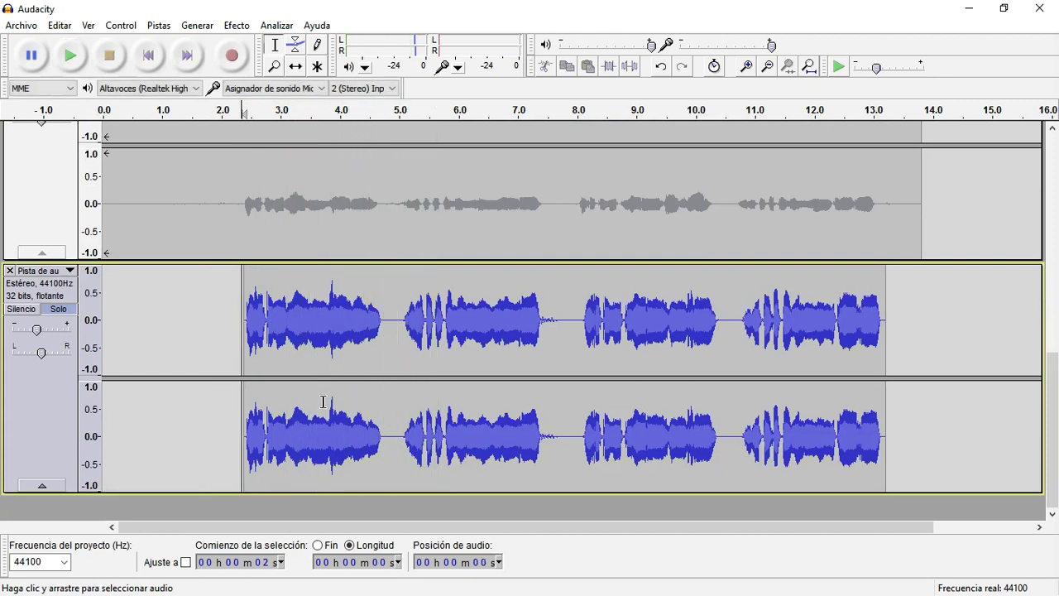
Step: Record a second voice onto a new track from the start of the main voice clip to about 12 seconds
{"action": "key", "text": "Right"}
{"action": "key", "text": "Right"}
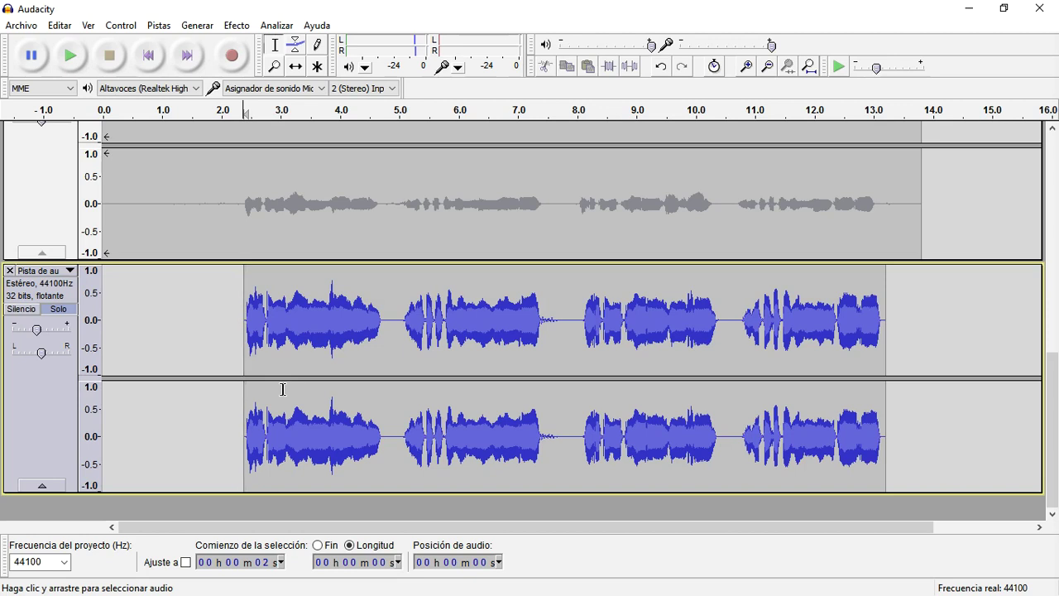
{"action": "key", "text": "r"}
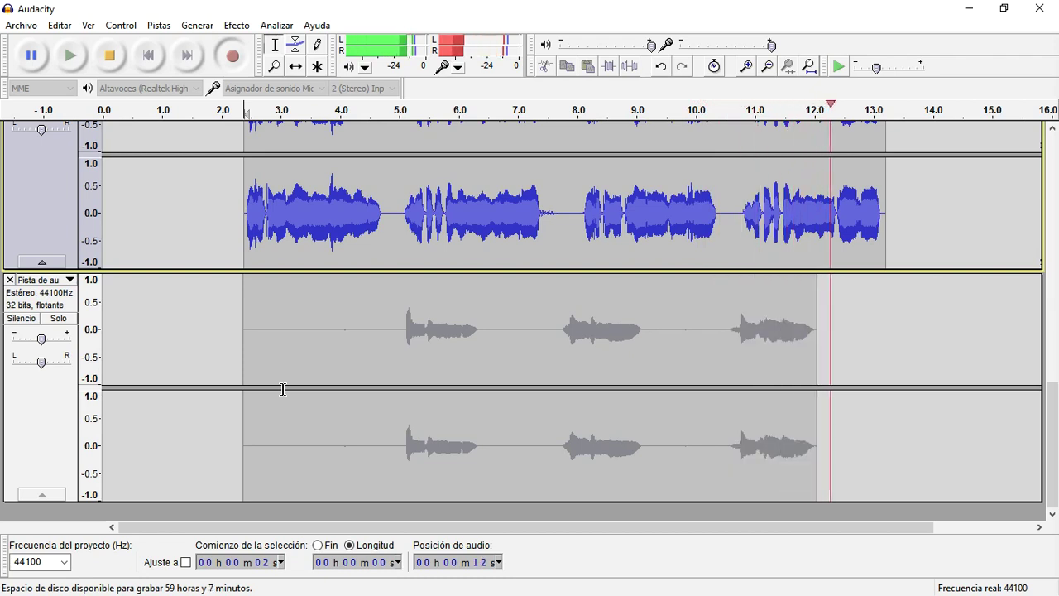
{"action": "key", "text": "space"}
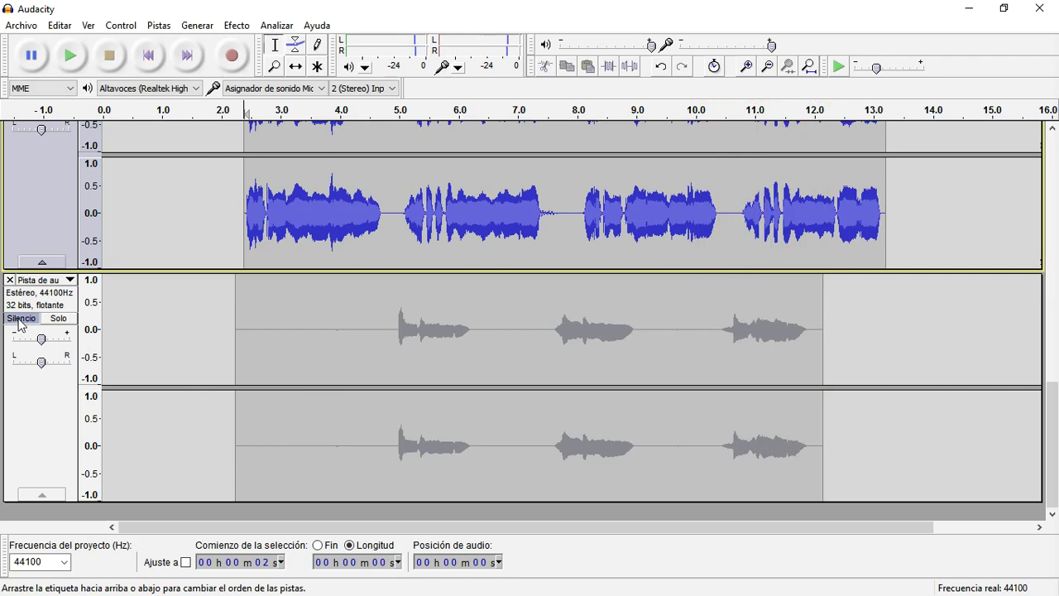
Step: Turn on Solo for the newly recorded track and play it with the main voice from about 3.6 seconds
{"action": "left_click", "coordinate": [44, 316]}
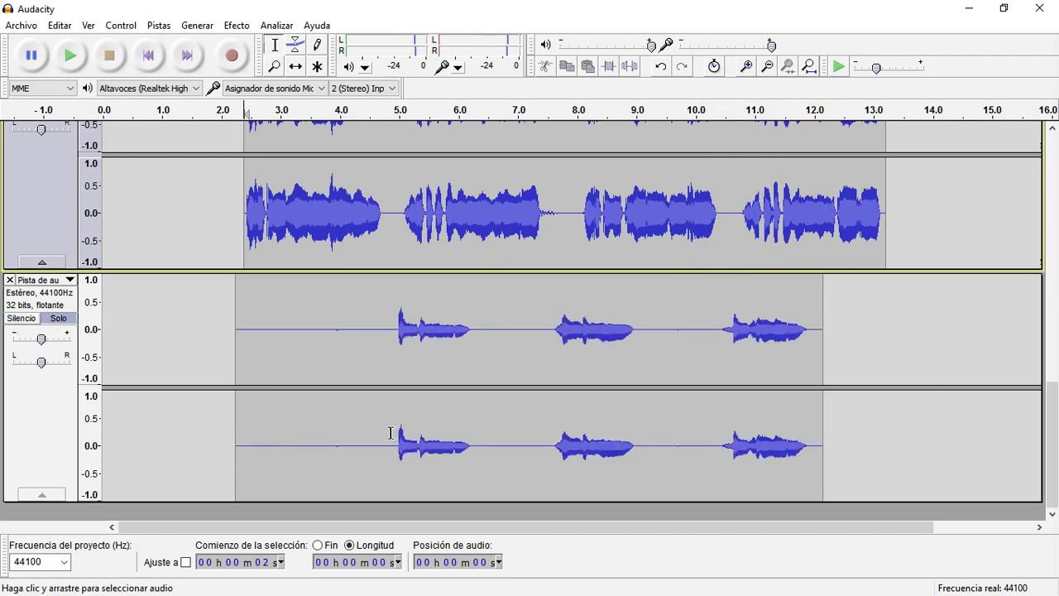
{"action": "scroll", "coordinate": [362, 425], "scroll_direction": "up", "scroll_amount": 2}
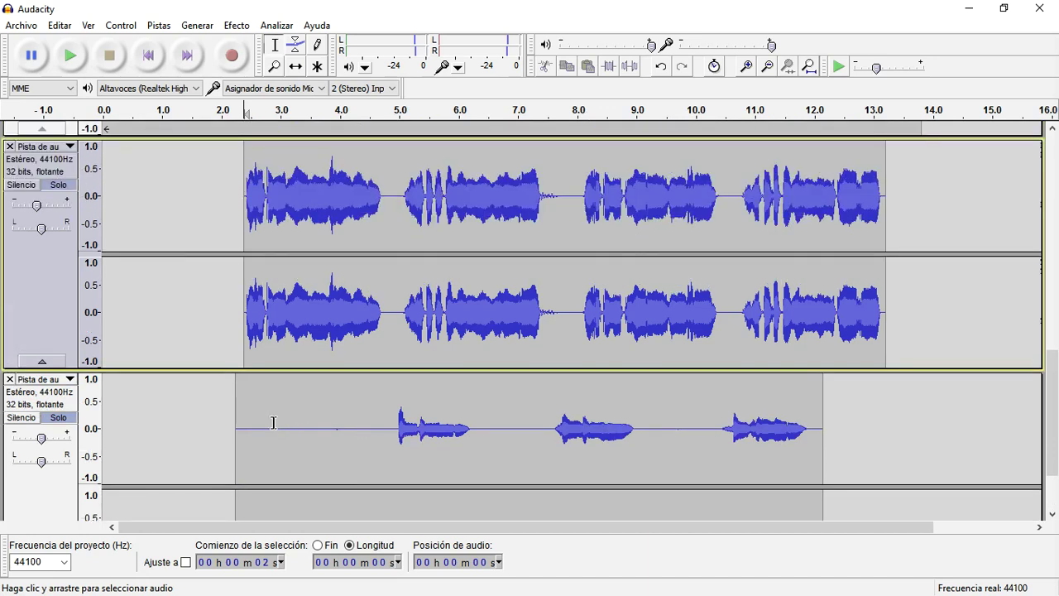
{"action": "left_click", "coordinate": [316, 416]}
{"action": "scroll", "coordinate": [362, 425], "scroll_direction": "down", "scroll_amount": 2}
{"action": "key", "text": "space"}
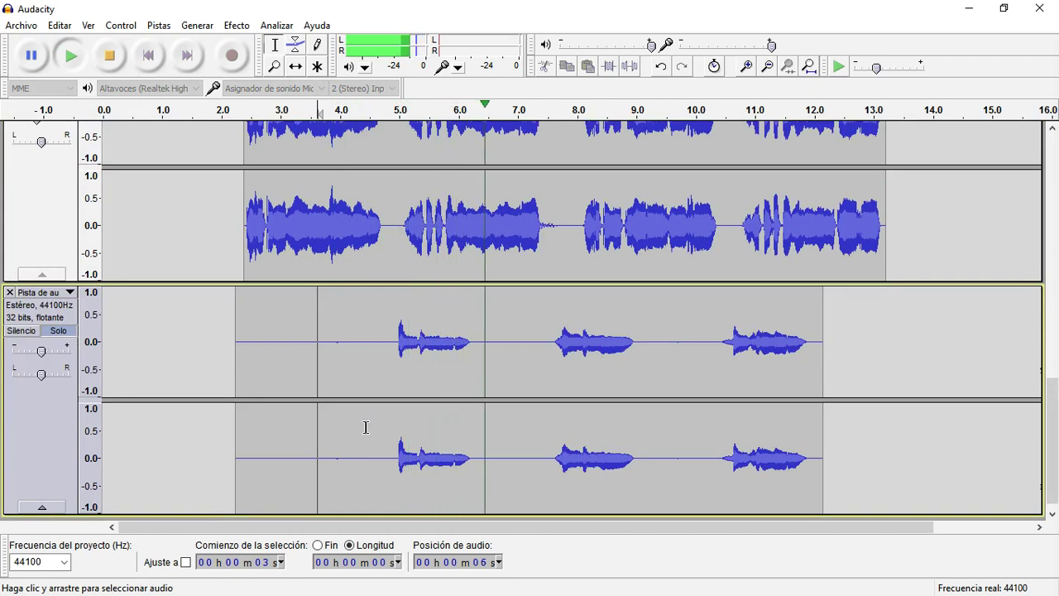
{"action": "key", "text": "space"}
{"action": "key", "text": "space"}
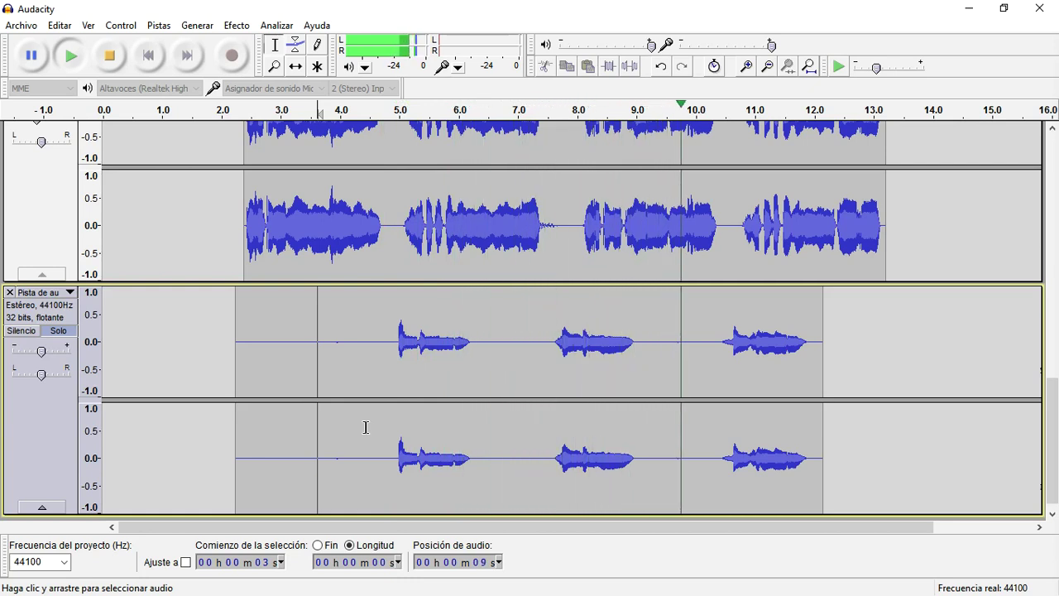
{"action": "key", "text": "space"}
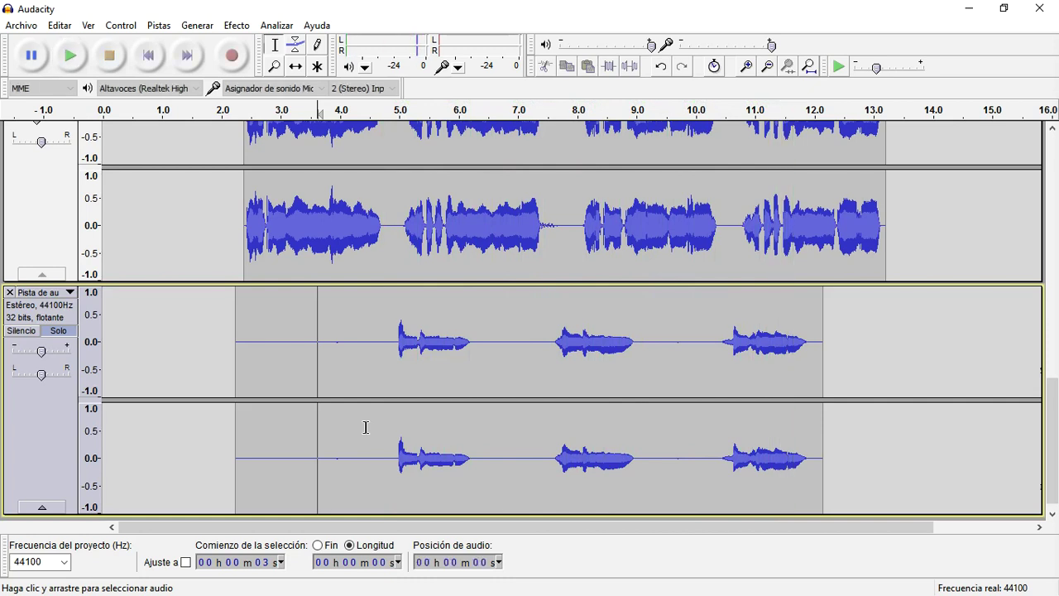
Step: Play the second voice with the main voice from about 4.2 s
{"action": "left_click", "coordinate": [351, 367]}
{"action": "key", "text": "space"}
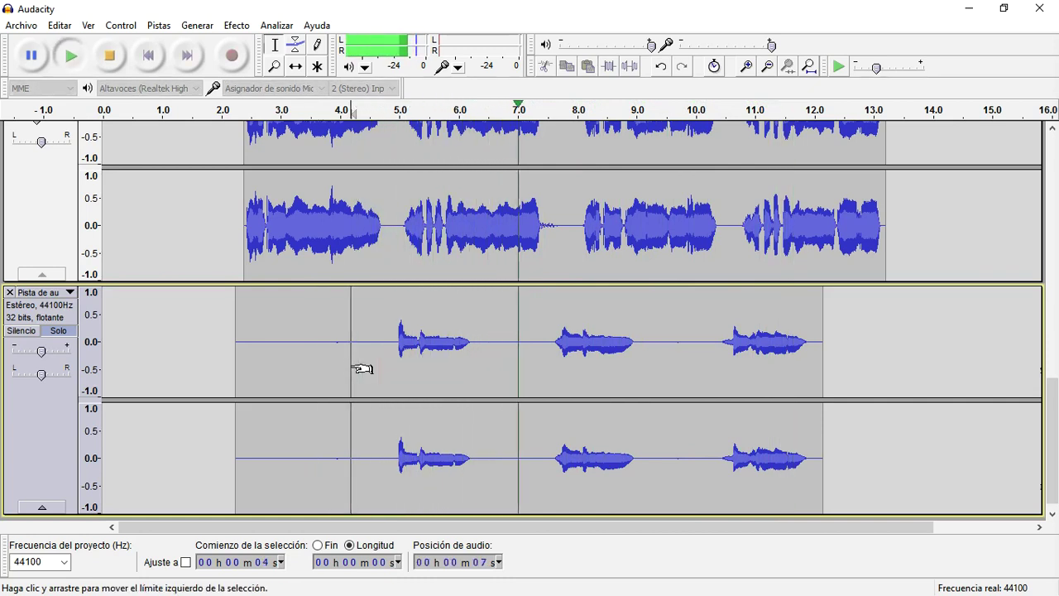
{"action": "key", "text": "space"}
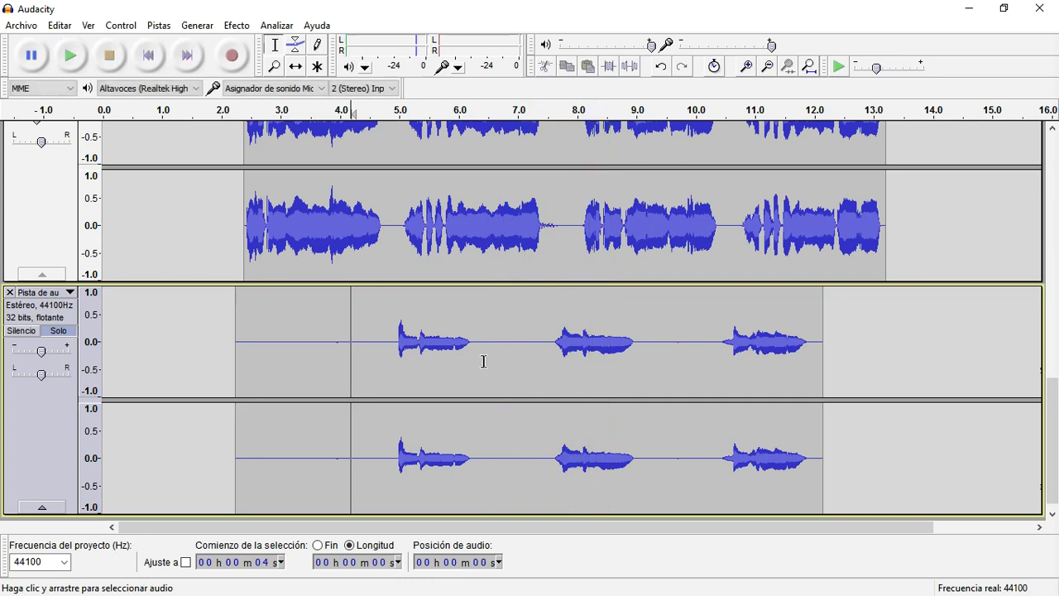
Step: Silence the first and third phrases of the second voice, at about 4.2–6.4 s and from 10.1 s to its end
{"action": "left_click_drag", "start_coordinate": [482, 359], "coordinate": [349, 367]}
{"action": "left_click", "coordinate": [628, 66]}
{"action": "left_click_drag", "start_coordinate": [702, 364], "coordinate": [838, 373]}
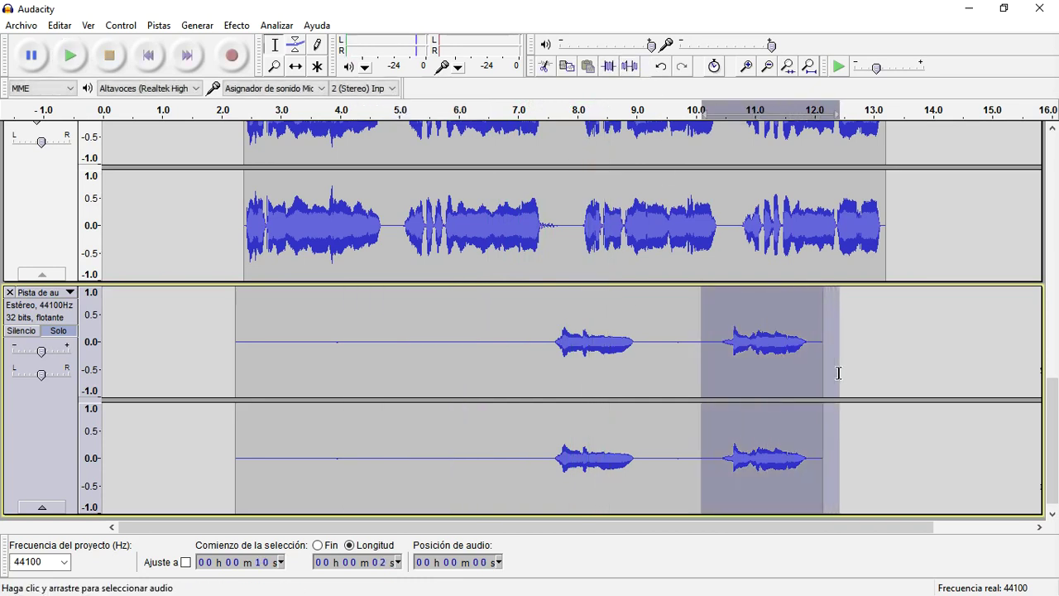
{"action": "left_click", "coordinate": [631, 67]}
Step: Apply Antares Auto-Tune VST in G Major to the remaining second-voice phrase between about 7.6 and 9 s
{"action": "left_click", "coordinate": [549, 341]}
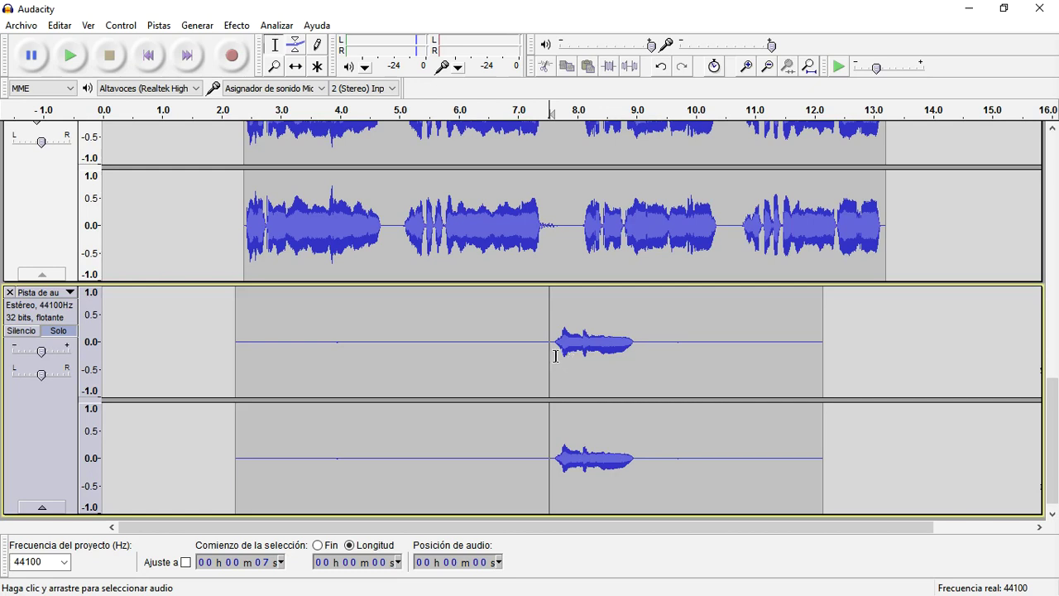
{"action": "left_click", "coordinate": [577, 355]}
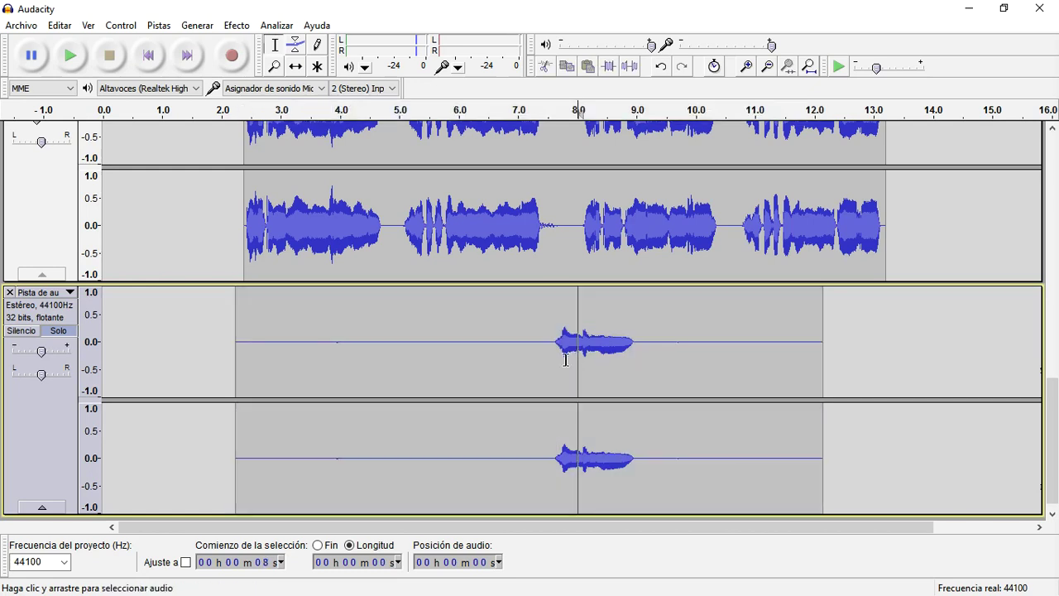
{"action": "left_click", "coordinate": [541, 356]}
{"action": "left_click_drag", "start_coordinate": [556, 358], "coordinate": [637, 371]}
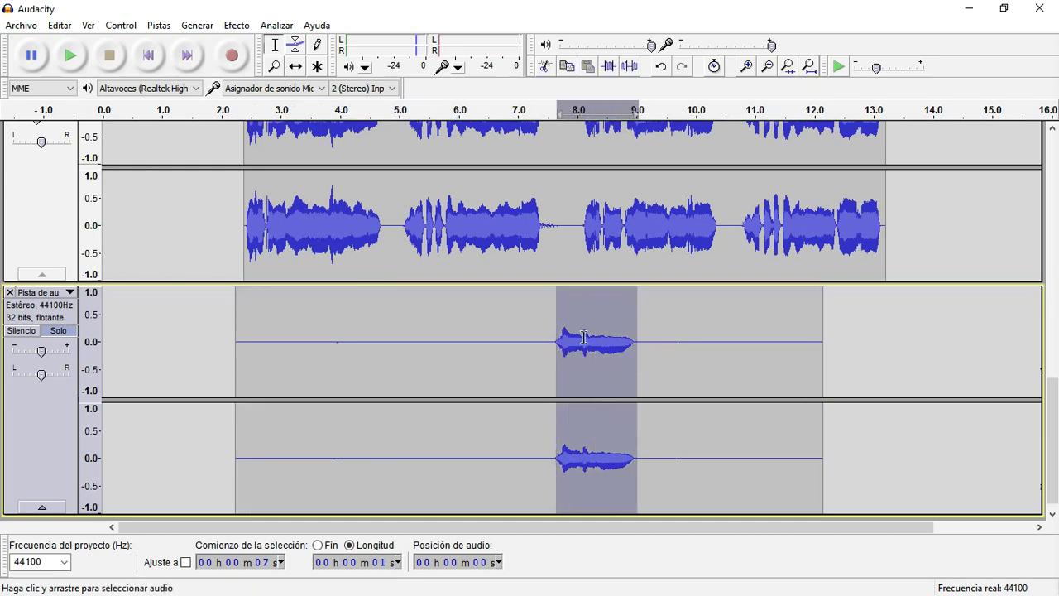
{"action": "left_click", "coordinate": [251, 30]}
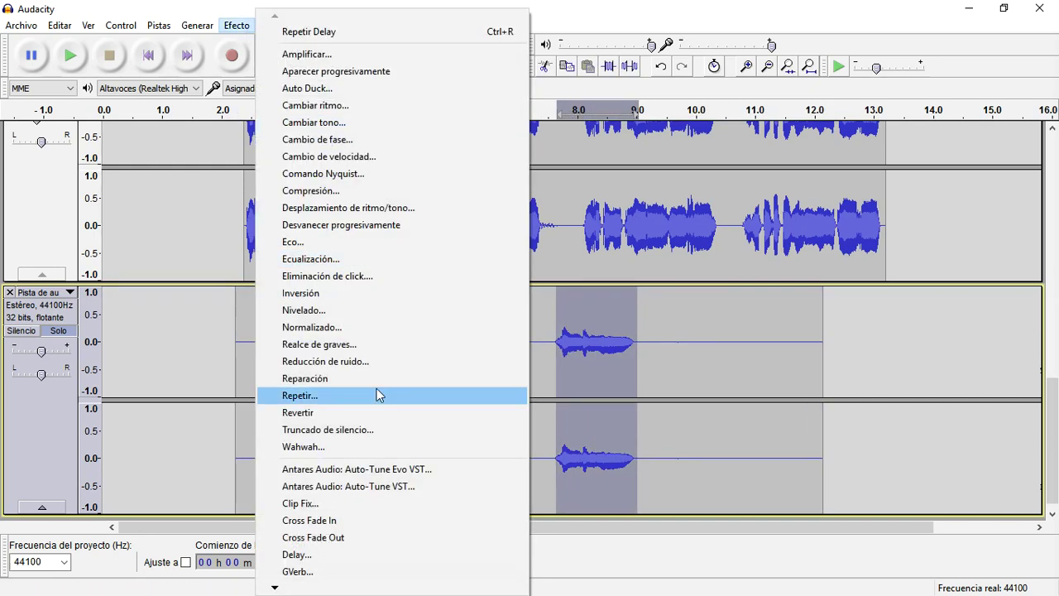
{"action": "left_click", "coordinate": [393, 486]}
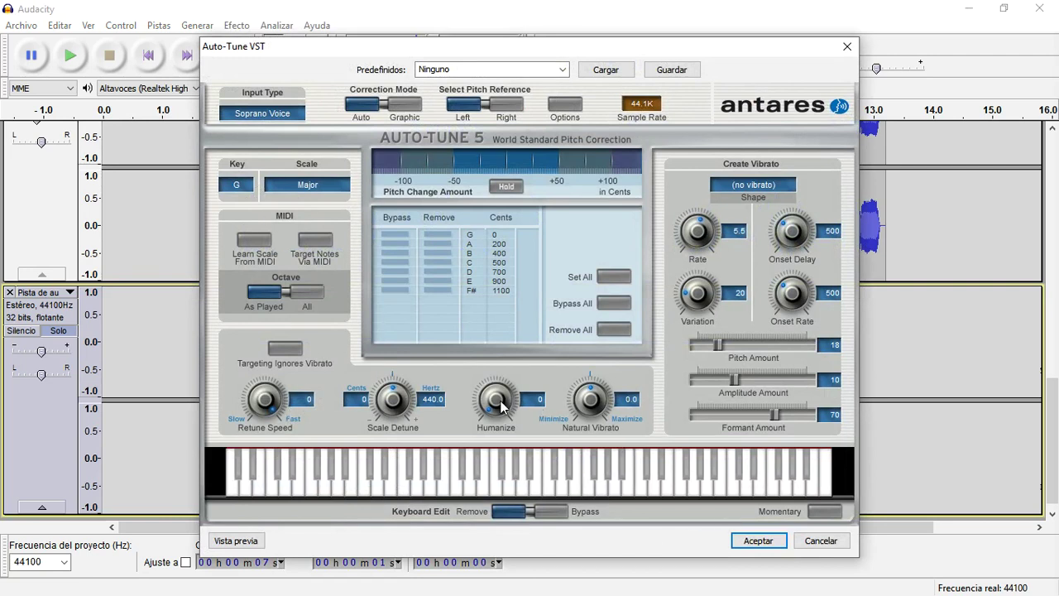
{"action": "left_click", "coordinate": [757, 541]}
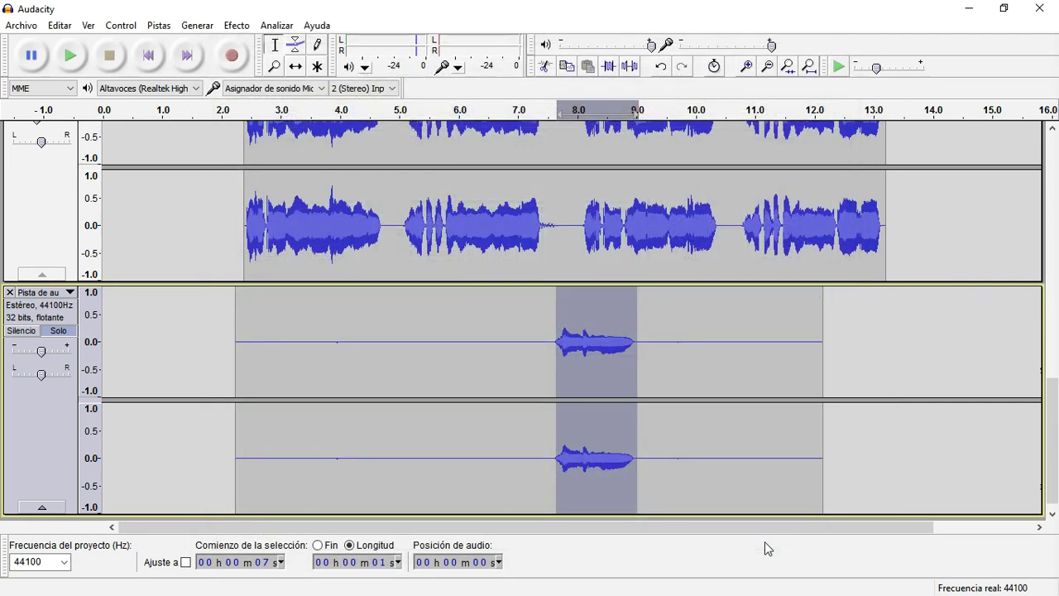
Step: Equalize the selected phrase with the Telephone curve
{"action": "left_click", "coordinate": [237, 25]}
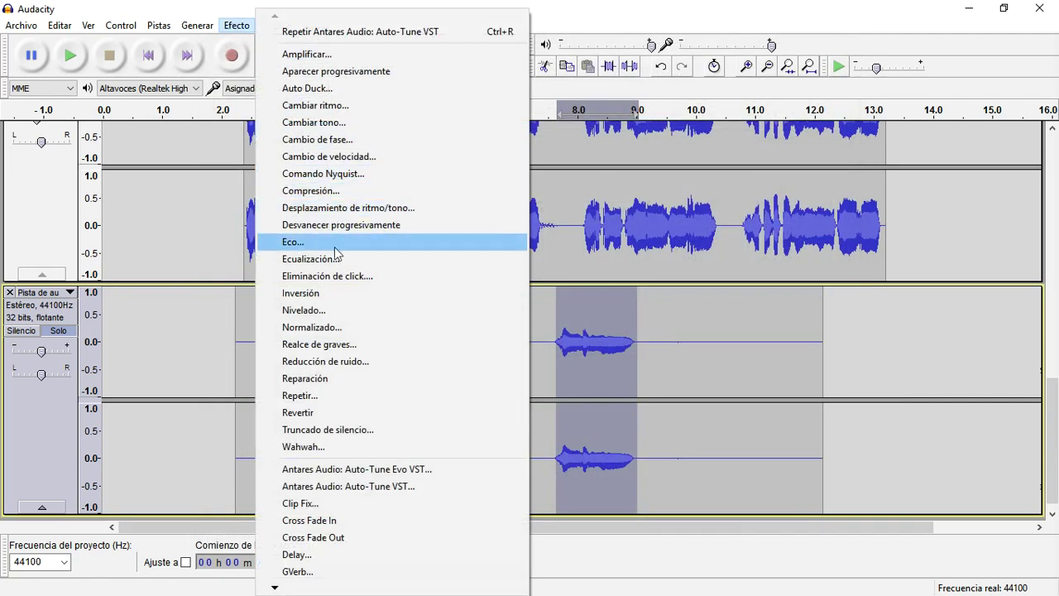
{"action": "left_click", "coordinate": [314, 259]}
{"action": "left_click", "coordinate": [414, 456]}
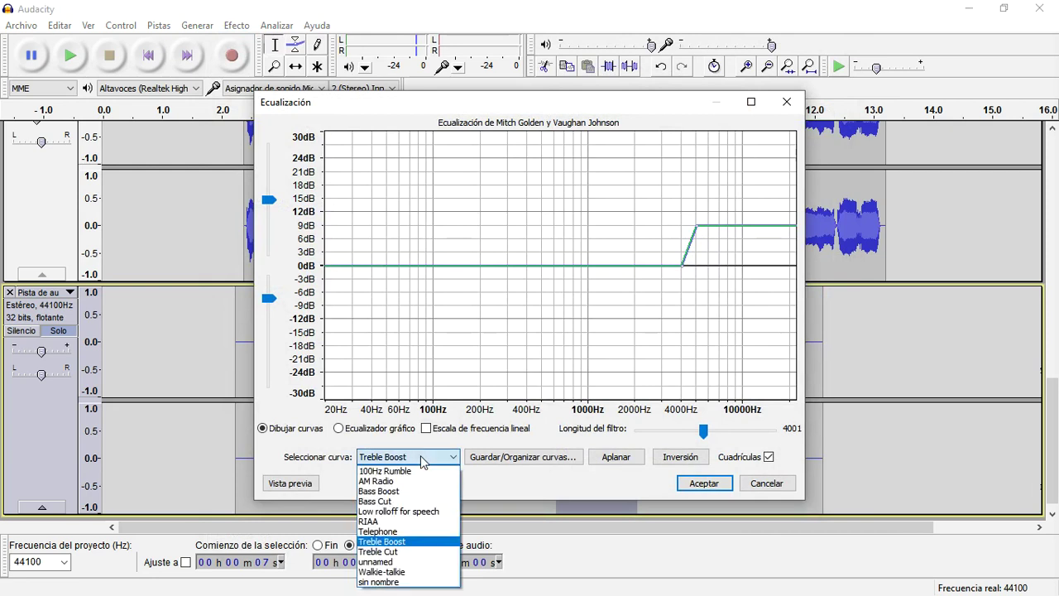
{"action": "left_click", "coordinate": [406, 531]}
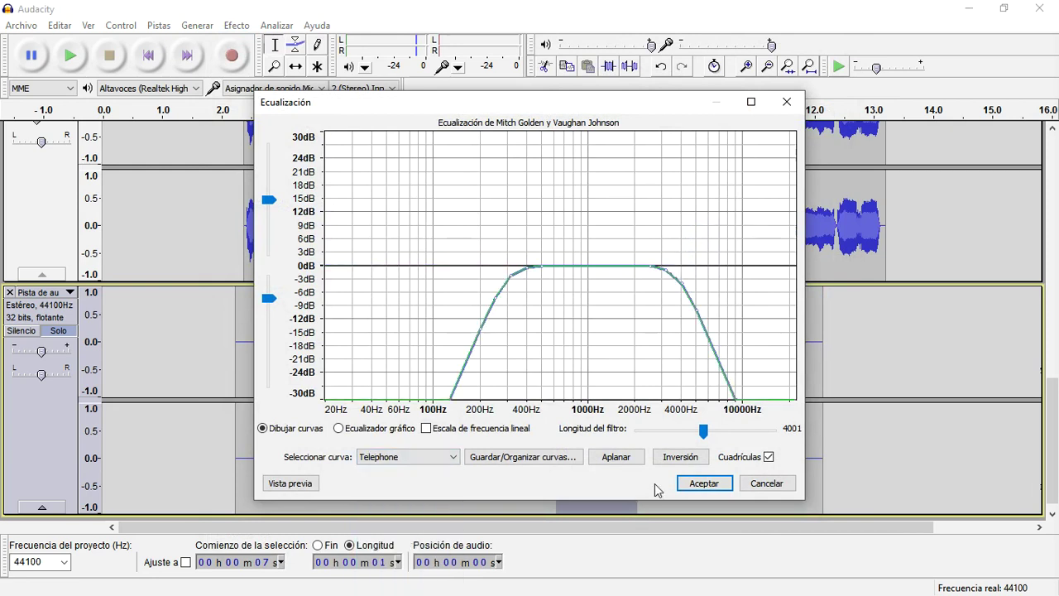
{"action": "left_click", "coordinate": [686, 485]}
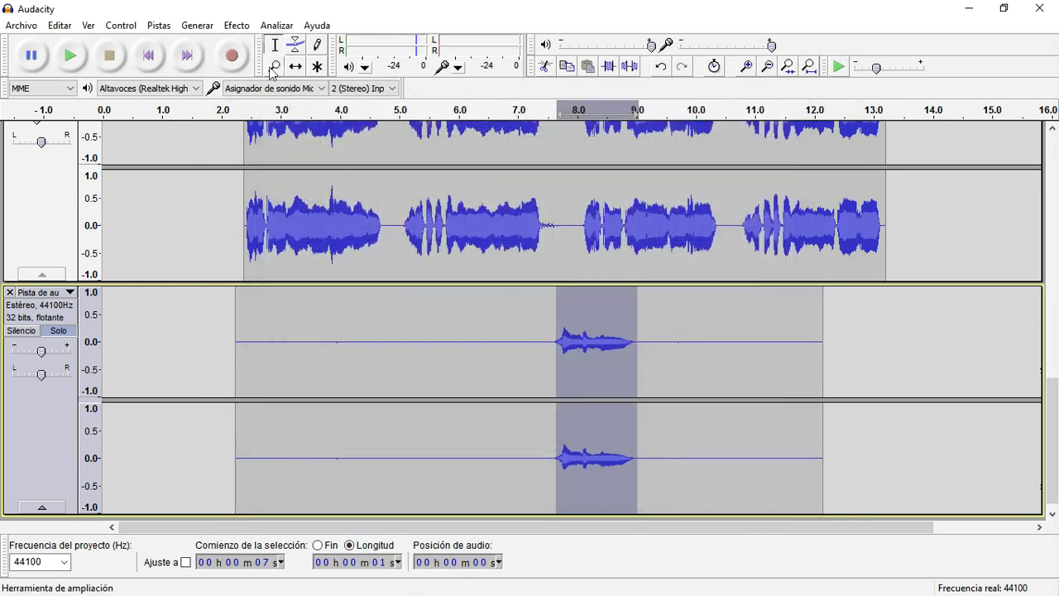
Step: Apply the Telephone equalization curve to the same phrase a second time
{"action": "left_click", "coordinate": [237, 25]}
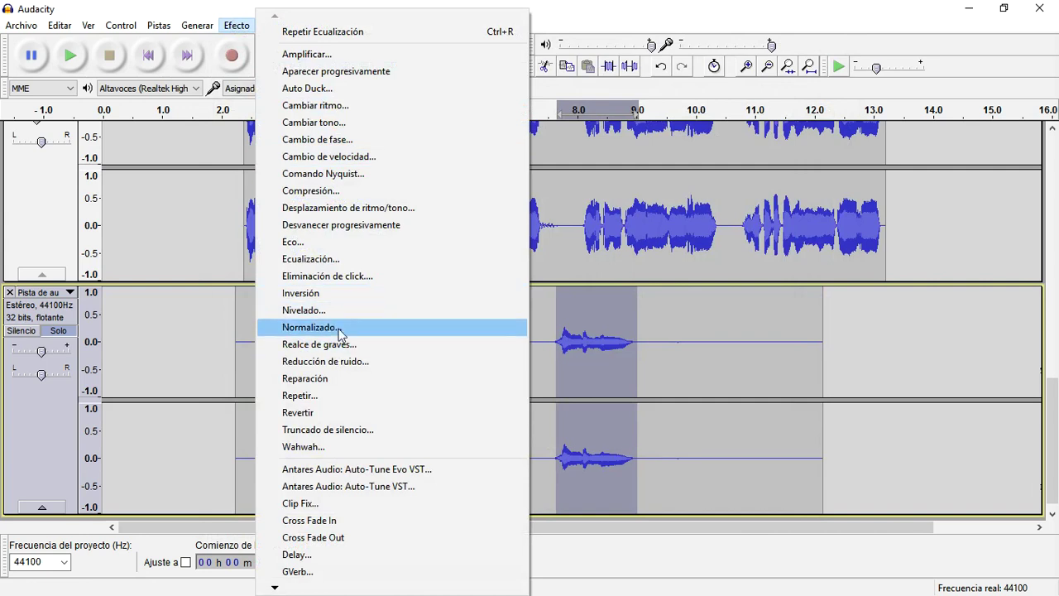
{"action": "left_click", "coordinate": [356, 259]}
{"action": "left_click", "coordinate": [416, 459]}
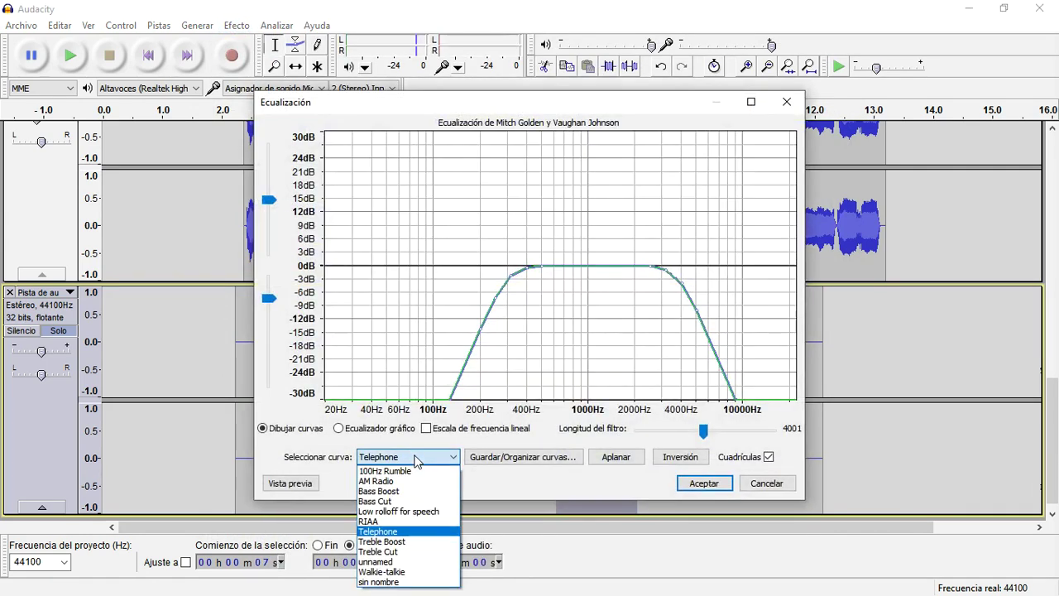
{"action": "left_click", "coordinate": [406, 533]}
{"action": "left_click", "coordinate": [702, 482]}
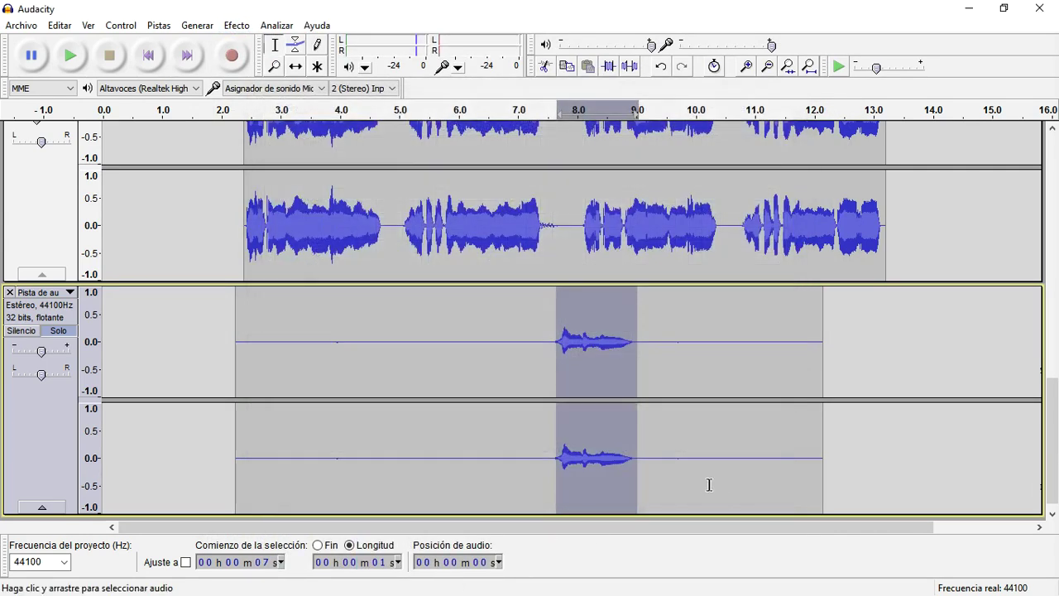
Step: Play the filtered phrase from about 7.4 s and turn on Solo for the main voice track as well
{"action": "left_click", "coordinate": [542, 375]}
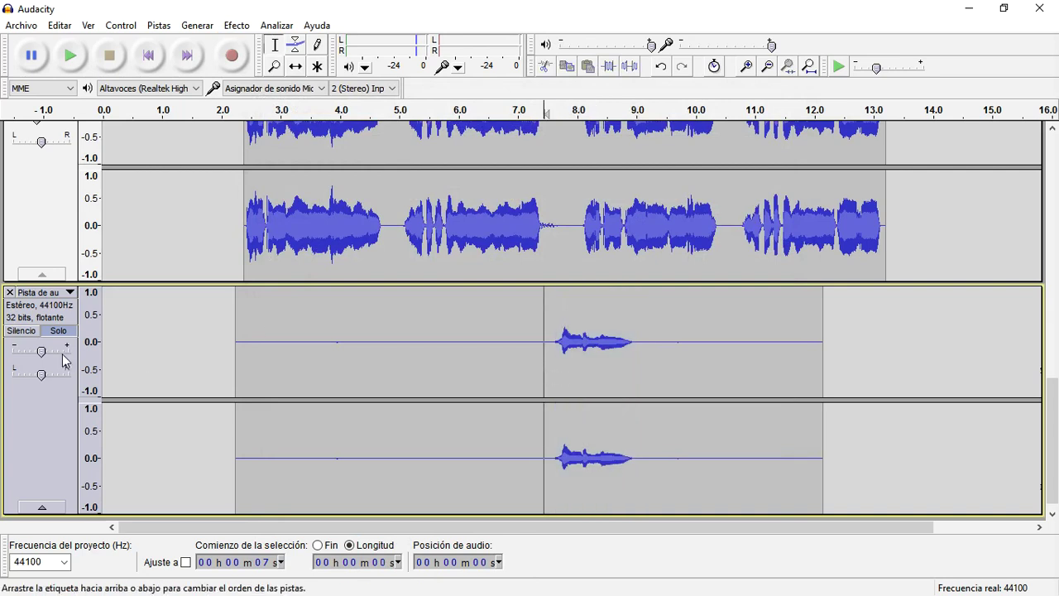
{"action": "scroll", "coordinate": [74, 318], "scroll_direction": "up", "scroll_amount": 3}
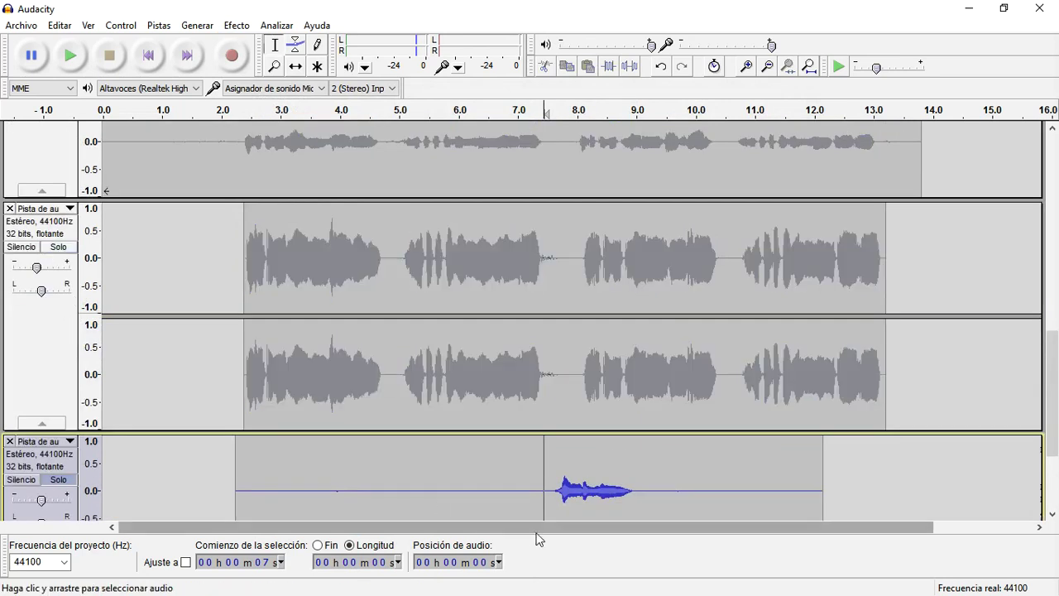
{"action": "key", "text": "space"}
{"action": "key", "text": "space"}
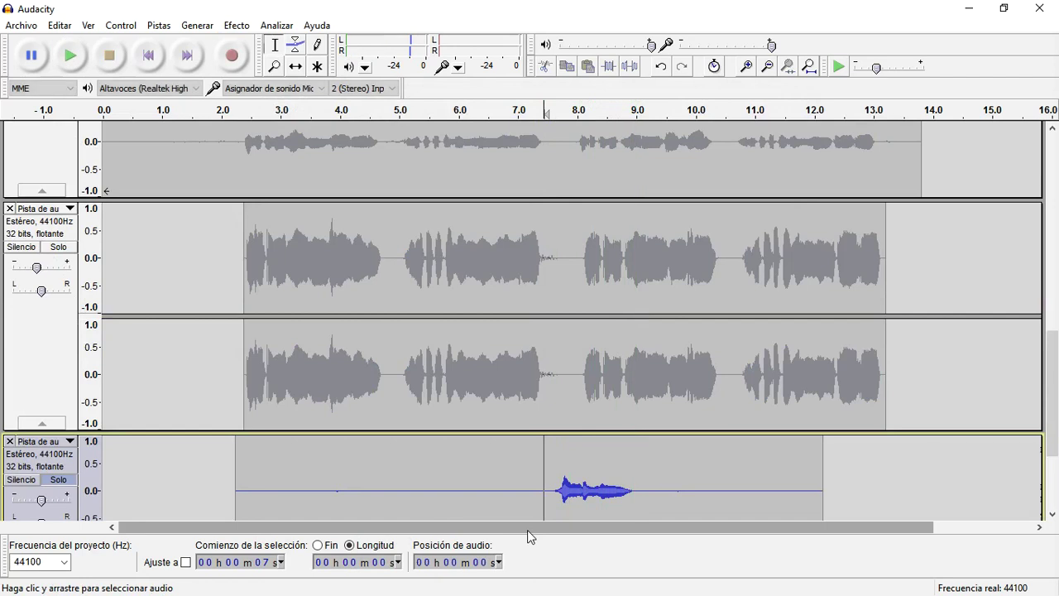
{"action": "left_click", "coordinate": [64, 259]}
{"action": "scroll", "coordinate": [448, 373], "scroll_direction": "down", "scroll_amount": 3}
{"action": "scroll", "coordinate": [550, 379], "scroll_direction": "down", "scroll_amount": 1}
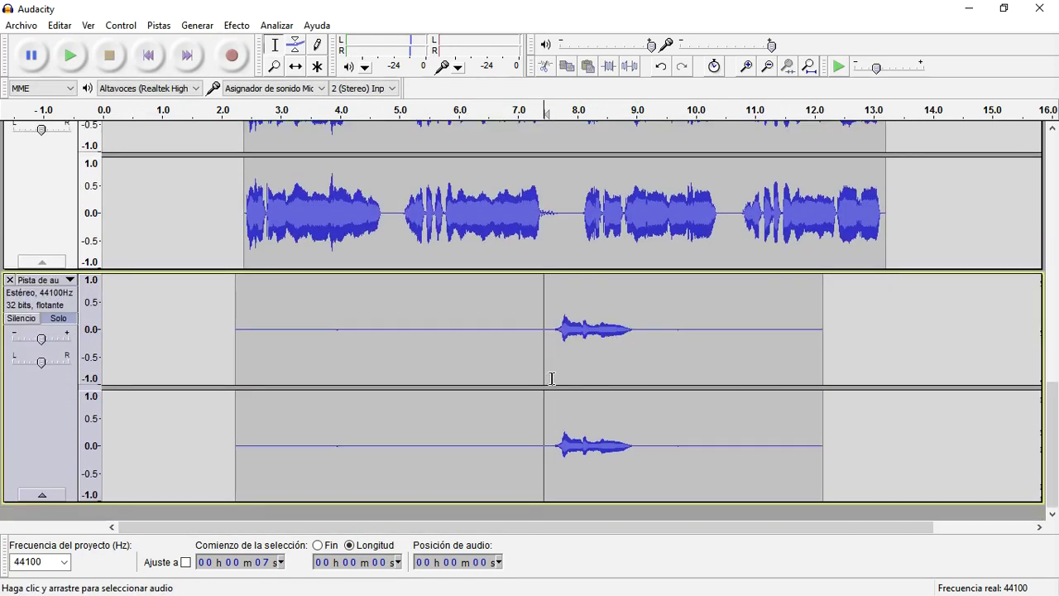
Step: Trim the second voice track to the filtered phrase between about 7.6 and 8.9 s
{"action": "double_click", "coordinate": [595, 330]}
{"action": "left_click", "coordinate": [595, 329]}
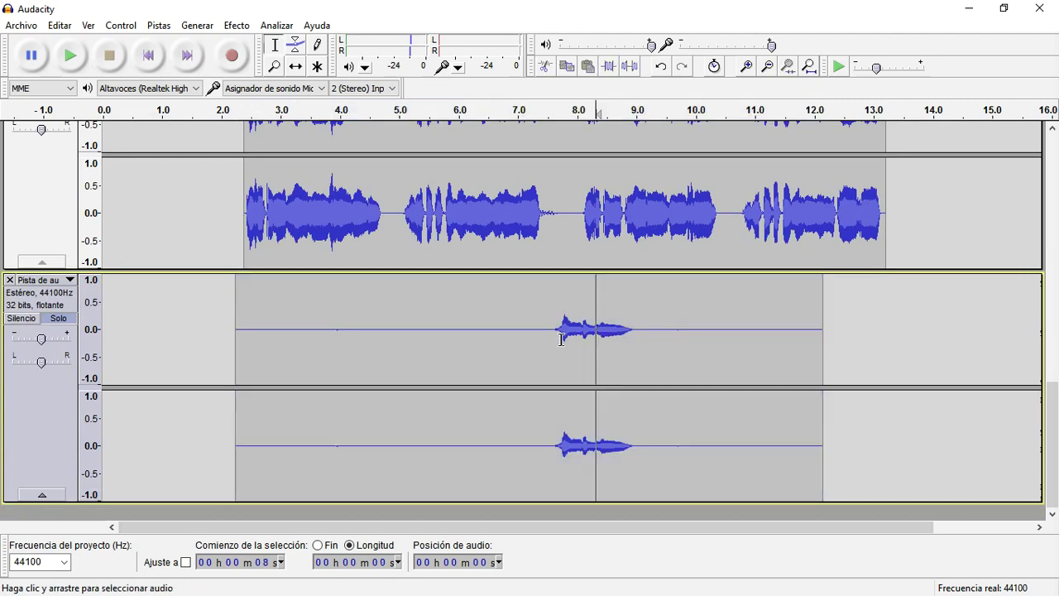
{"action": "left_click_drag", "start_coordinate": [554, 338], "coordinate": [630, 347]}
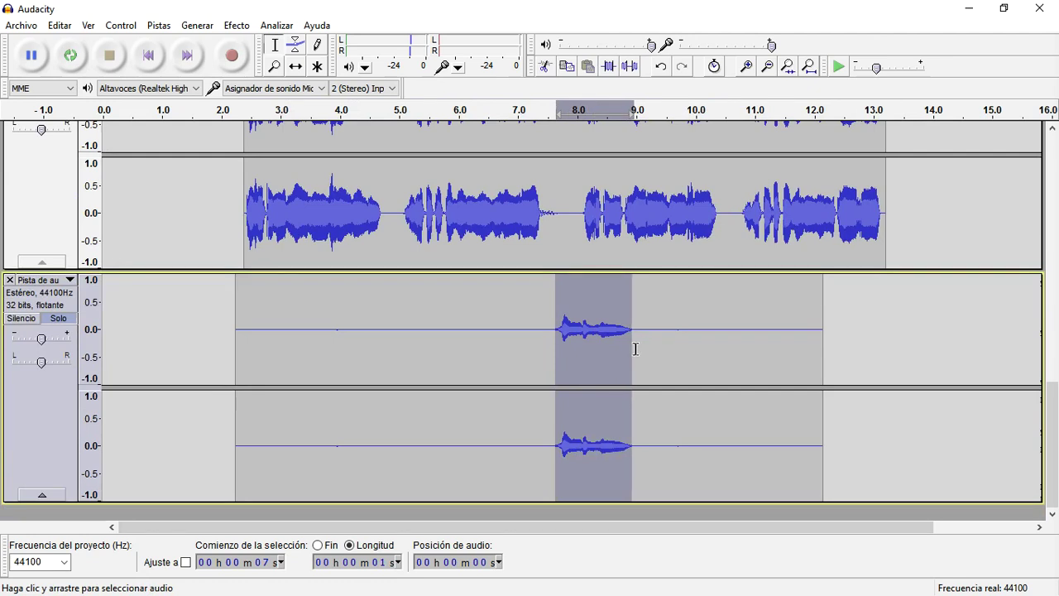
{"action": "left_click", "coordinate": [609, 66]}
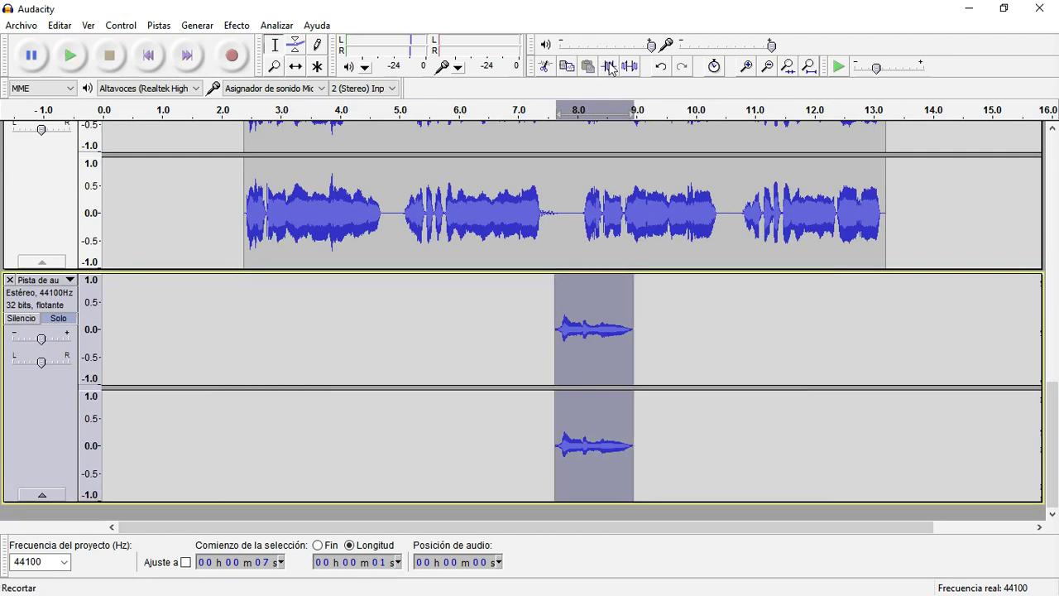
Step: Duplicate the trimmed phrase onto a new track and shift the copy very slightly earlier in time
{"action": "left_click", "coordinate": [610, 319]}
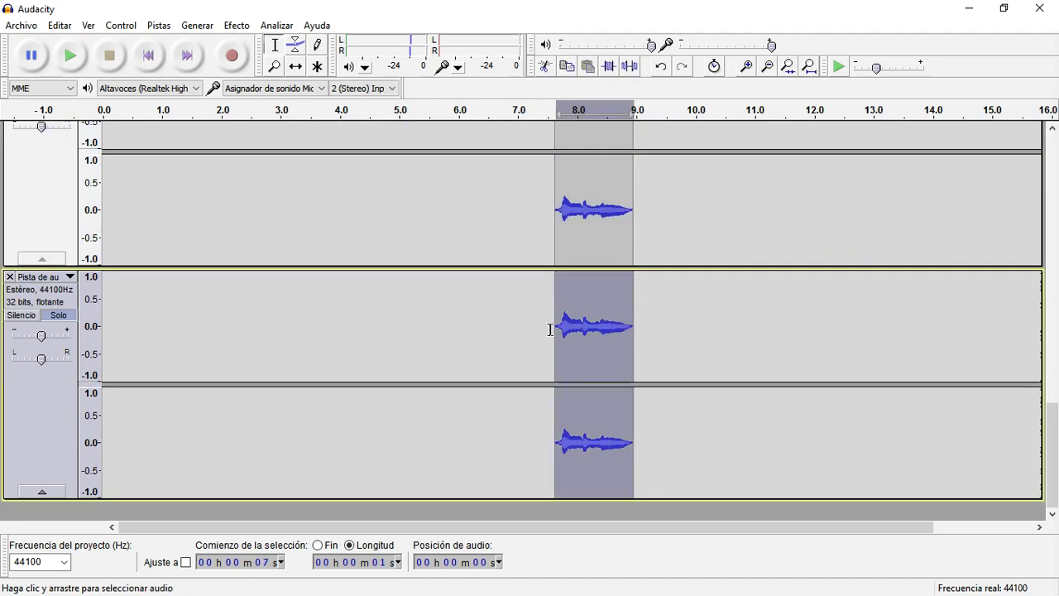
{"action": "left_click", "coordinate": [551, 330]}
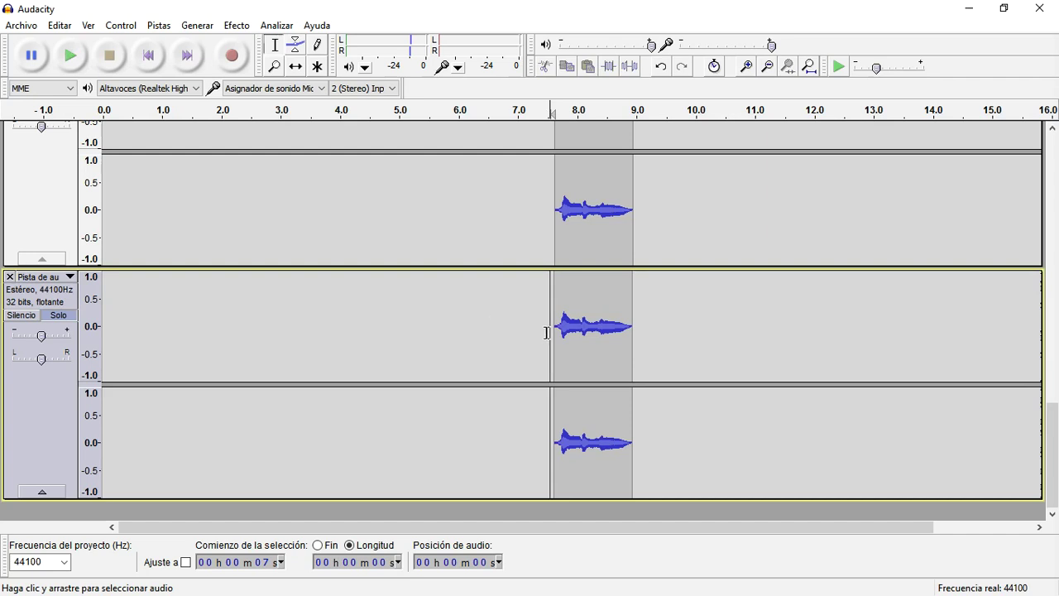
{"action": "key", "text": "space"}
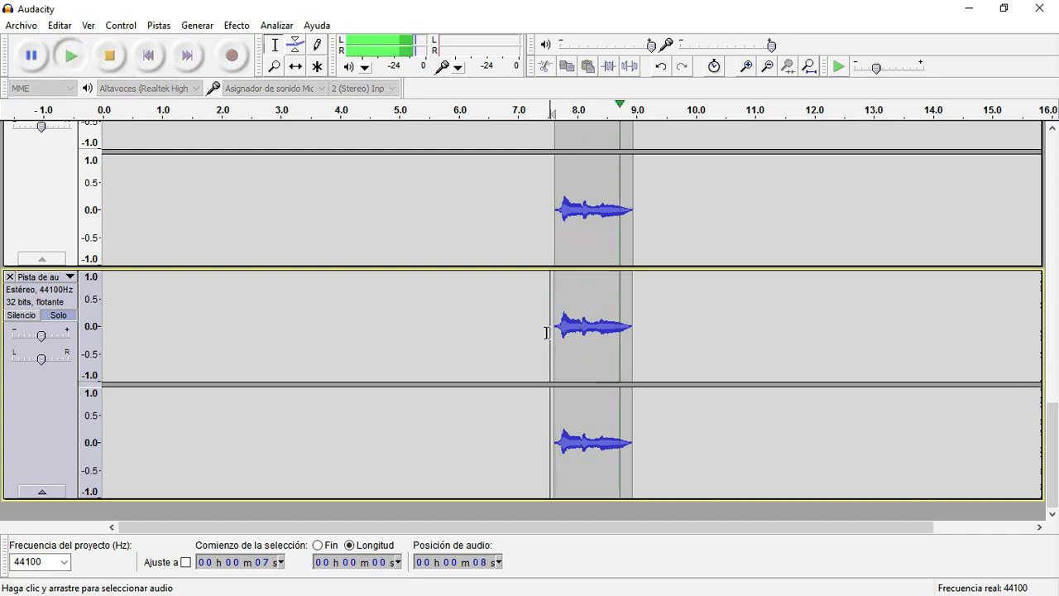
Step: Play the main voice together with both phrase copies from about 5.1 s
{"action": "scroll", "coordinate": [546, 332], "scroll_direction": "up", "scroll_amount": 5}
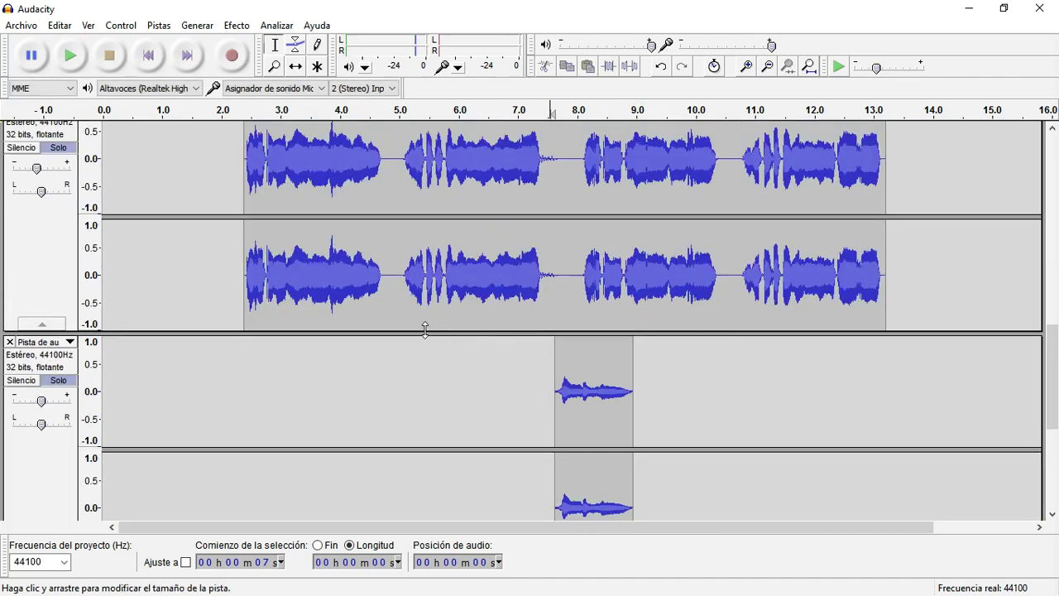
{"action": "left_click", "coordinate": [406, 324]}
{"action": "key", "text": "space"}
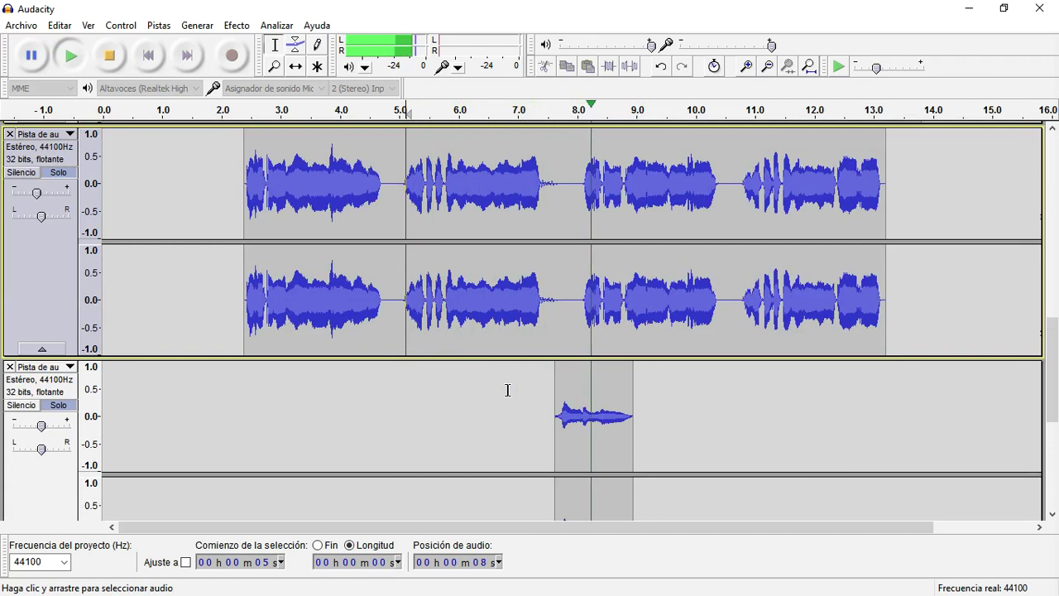
{"action": "key", "text": "space"}
Step: Apply a regular Delay to the first phrase copy with 6.0 dB decay, 0.50 s delay time and 5 echoes
{"action": "scroll", "coordinate": [529, 390], "scroll_direction": "down", "scroll_amount": 5}
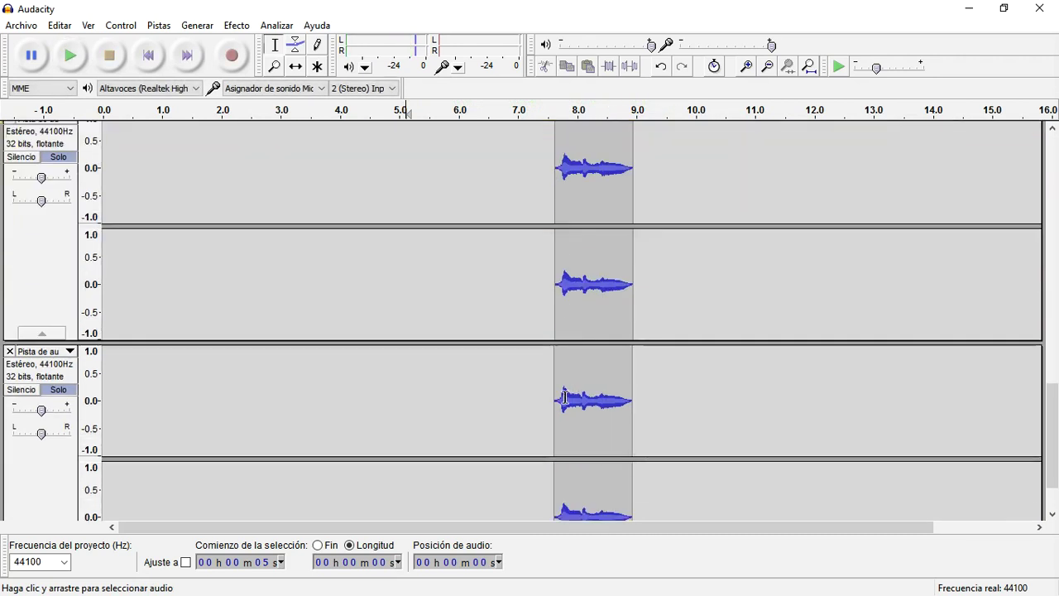
{"action": "scroll", "coordinate": [587, 348], "scroll_direction": "up", "scroll_amount": 3}
{"action": "double_click", "coordinate": [597, 316]}
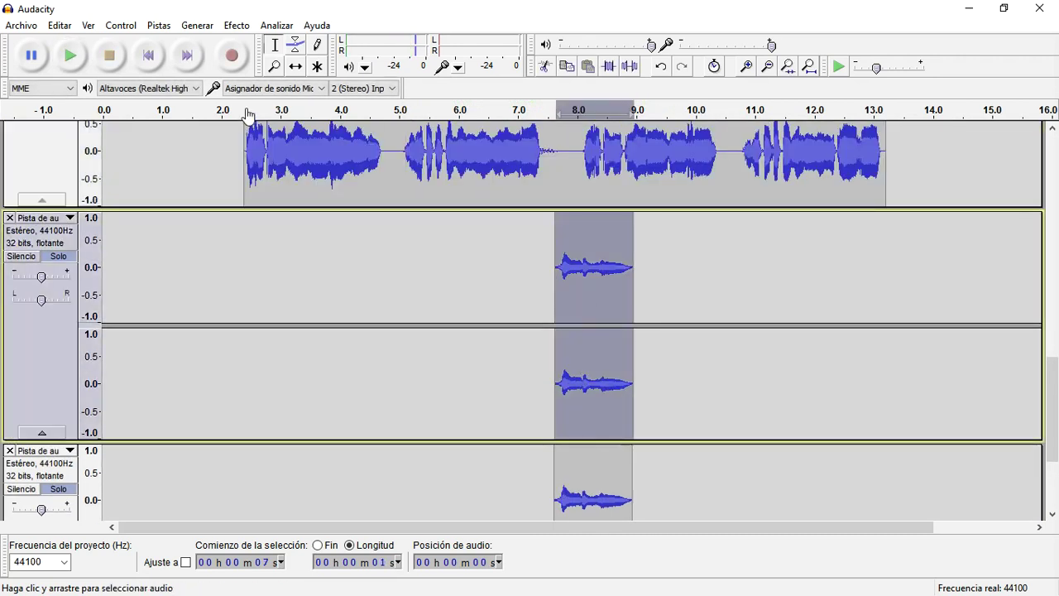
{"action": "left_click", "coordinate": [238, 25]}
{"action": "left_click", "coordinate": [356, 554]}
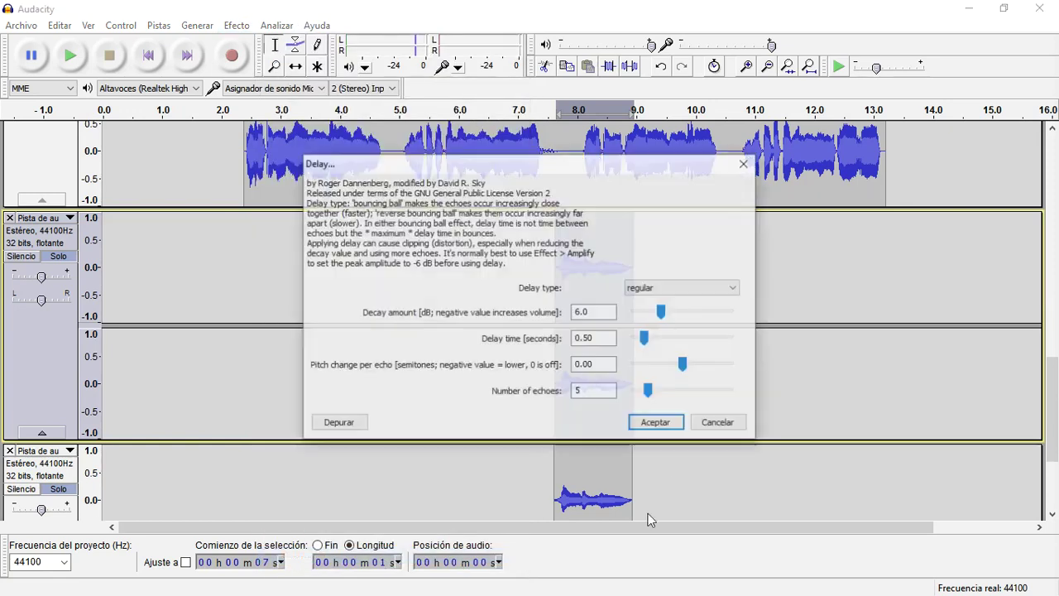
{"action": "left_click", "coordinate": [660, 424]}
Step: Apply the same regular Delay to the second phrase copy: 6.0 dB decay, 0.50 s delay time and 5 echoes
{"action": "scroll", "coordinate": [609, 473], "scroll_direction": "down", "scroll_amount": 3}
{"action": "left_click", "coordinate": [235, 25]}
{"action": "left_click", "coordinate": [331, 558]}
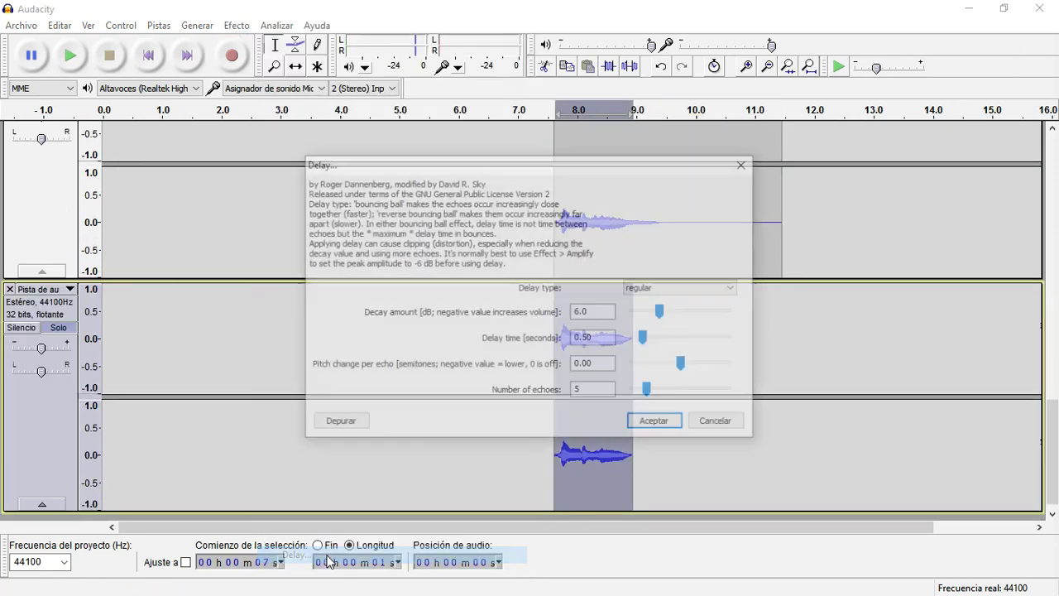
{"action": "left_click", "coordinate": [654, 423]}
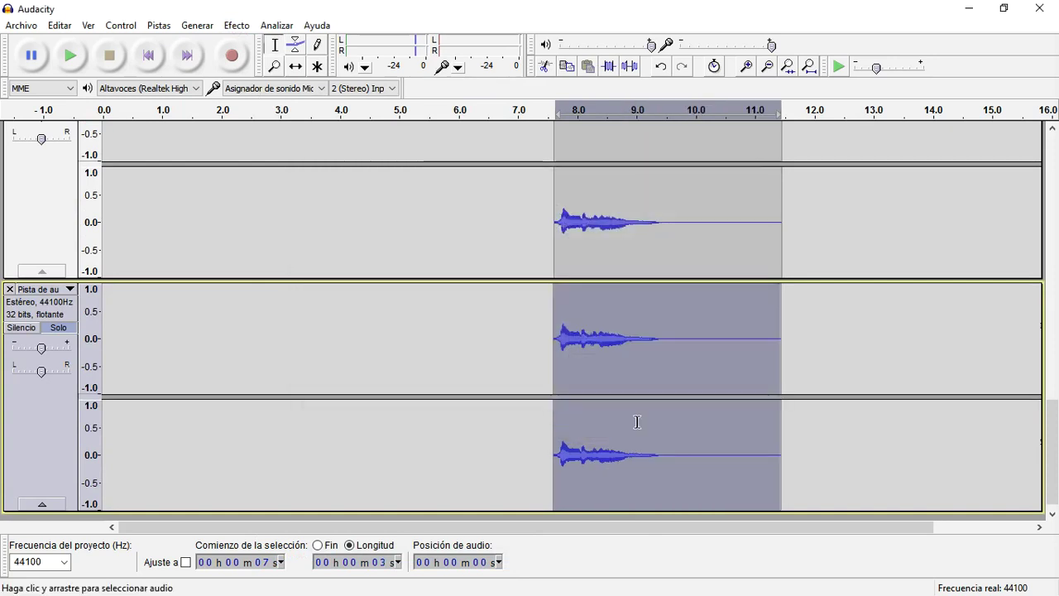
Step: Play the main voice together with both delayed phrase copies from about 5.0 s, stopping around 10.4 s
{"action": "left_click", "coordinate": [537, 342]}
{"action": "scroll", "coordinate": [541, 366], "scroll_direction": "up", "scroll_amount": 2}
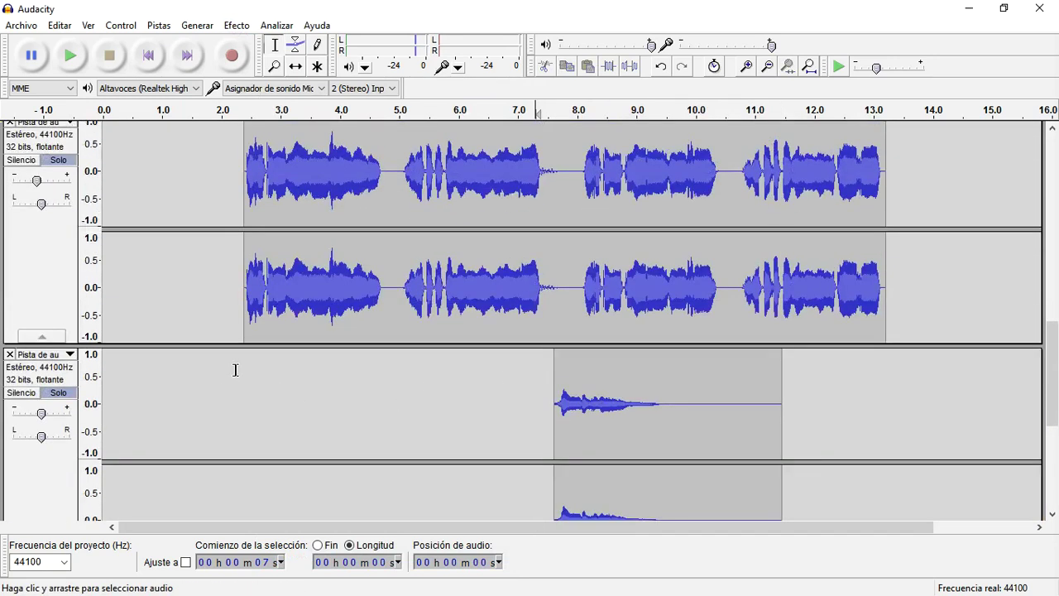
{"action": "left_click", "coordinate": [401, 375]}
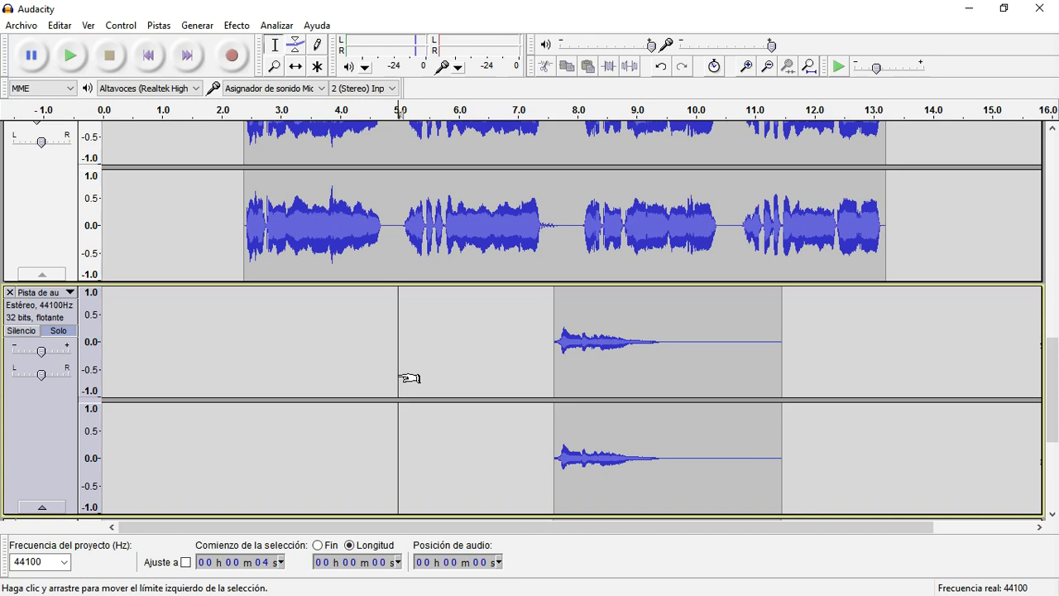
{"action": "key", "text": "space"}
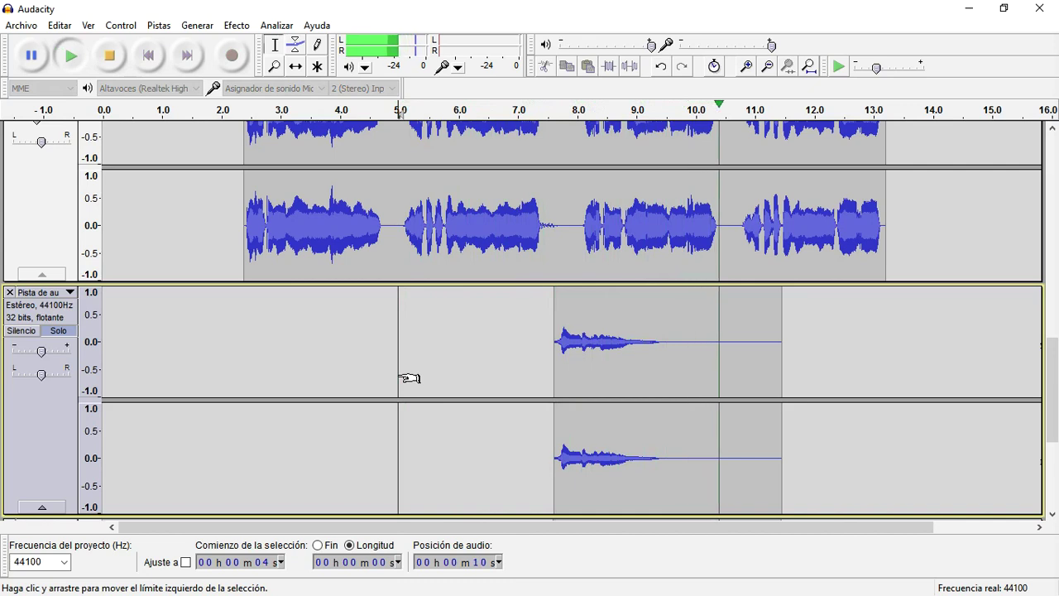
{"action": "key", "text": "space"}
Step: Duplicate the whole main voice clip onto a new track at the end of the track list
{"action": "scroll", "coordinate": [408, 365], "scroll_direction": "up", "scroll_amount": 4}
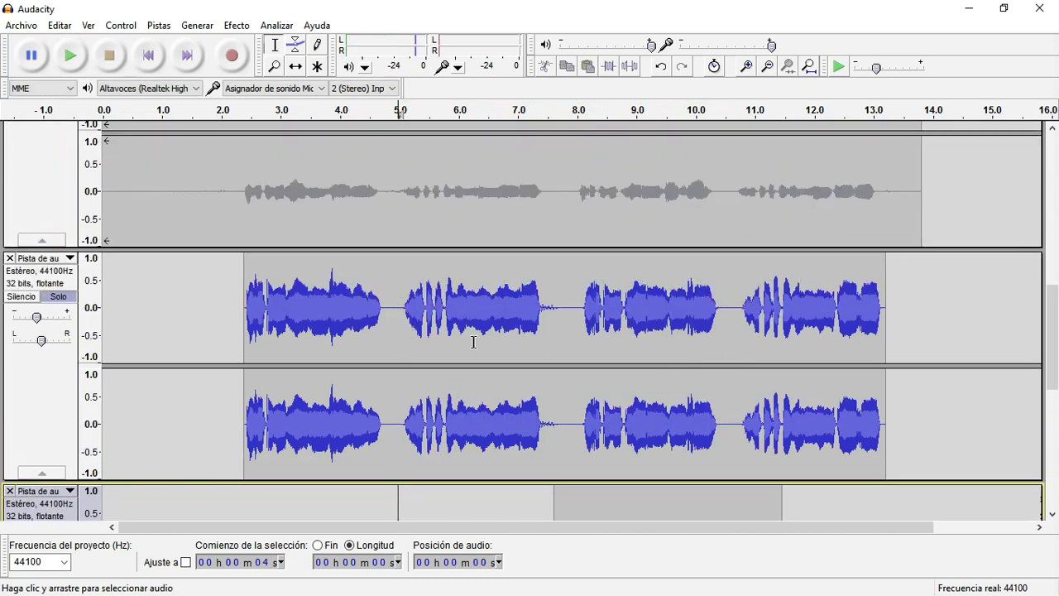
{"action": "double_click", "coordinate": [471, 342]}
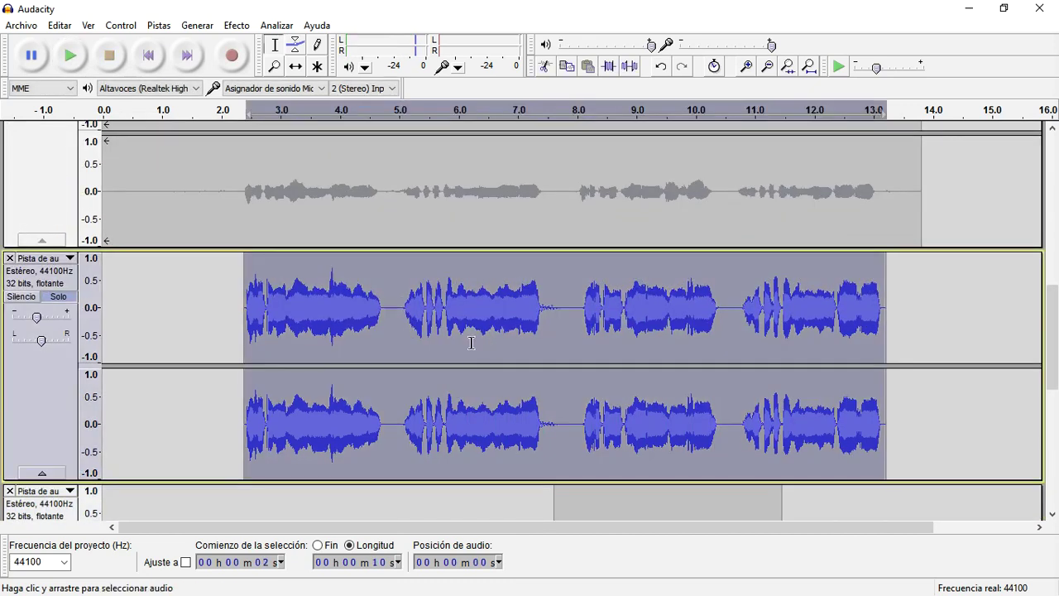
{"action": "scroll", "coordinate": [470, 342], "scroll_direction": "down", "scroll_amount": 2}
{"action": "key", "text": "alt+shift+Down"}
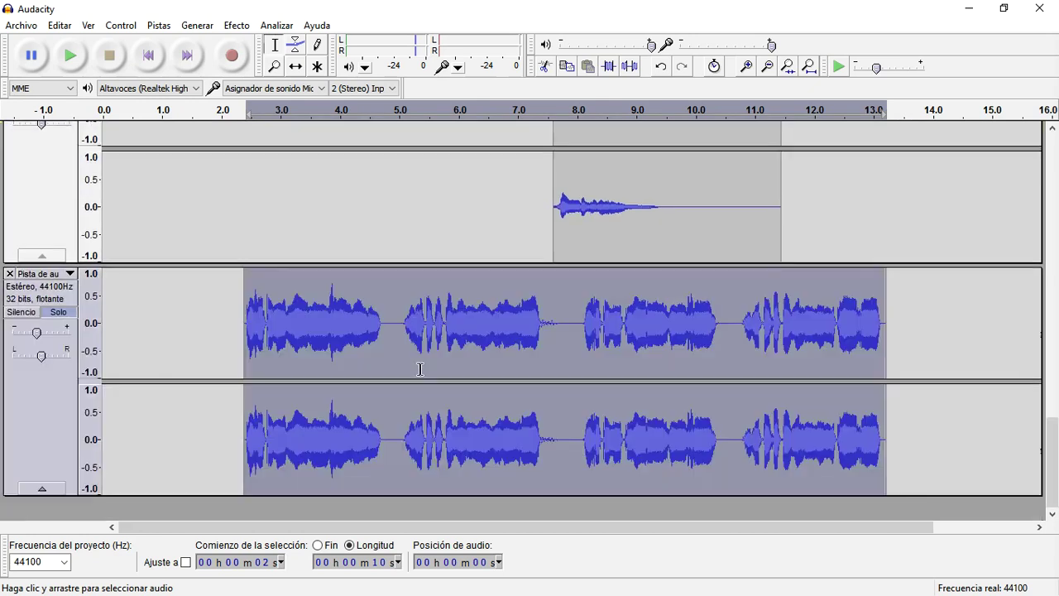
Step: Set the duplicated voice track's gain to -15 dB
{"action": "double_click", "coordinate": [39, 334]}
{"action": "type", "text": "-15"}
{"action": "key", "text": "Return"}
Step: Try a regular Delay on the full voice with 6.0 dB decay, 0.45 s delay time and 2 echoes
{"action": "left_click", "coordinate": [237, 25]}
{"action": "left_click", "coordinate": [354, 554]}
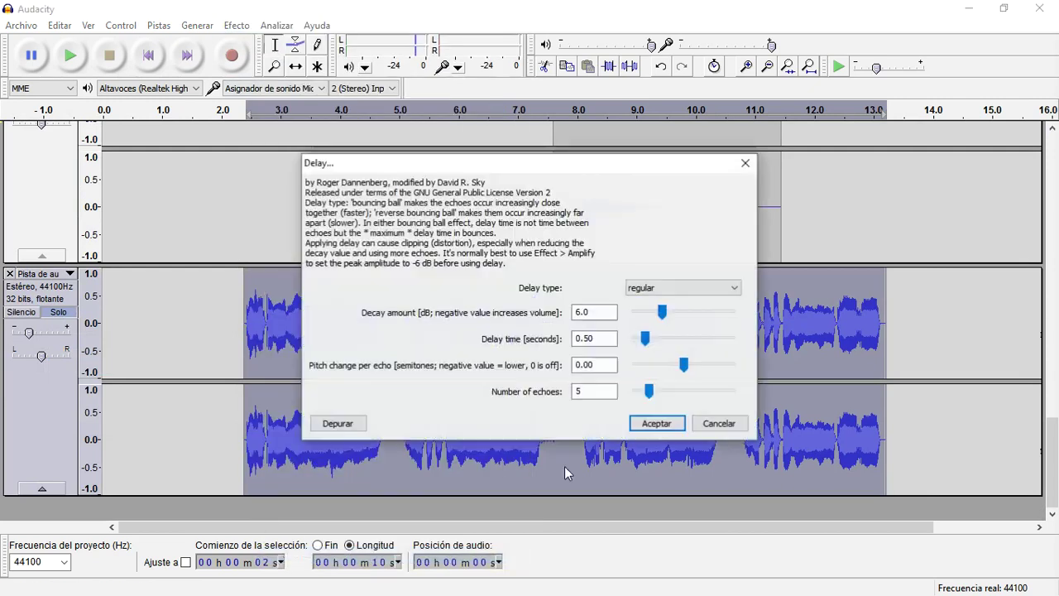
{"action": "left_click", "coordinate": [594, 340]}
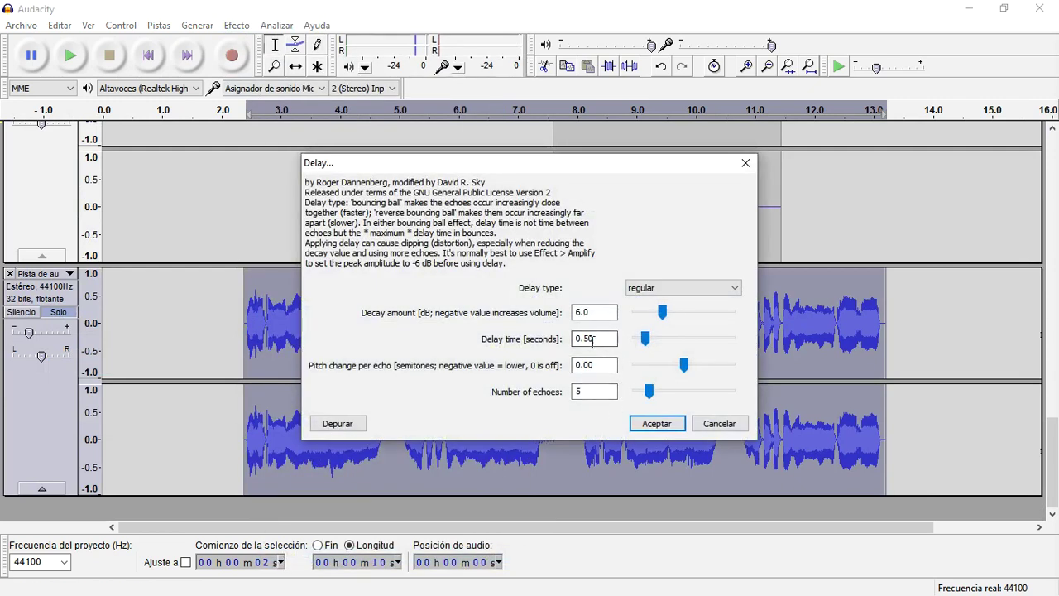
{"action": "key", "text": "BackSpace"}
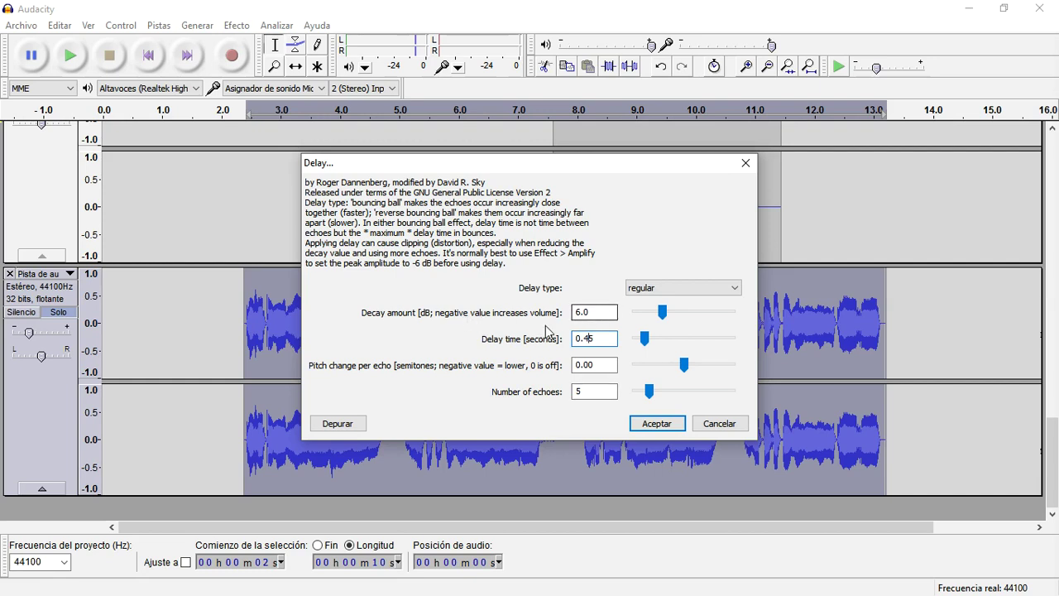
{"action": "left_click", "coordinate": [586, 392]}
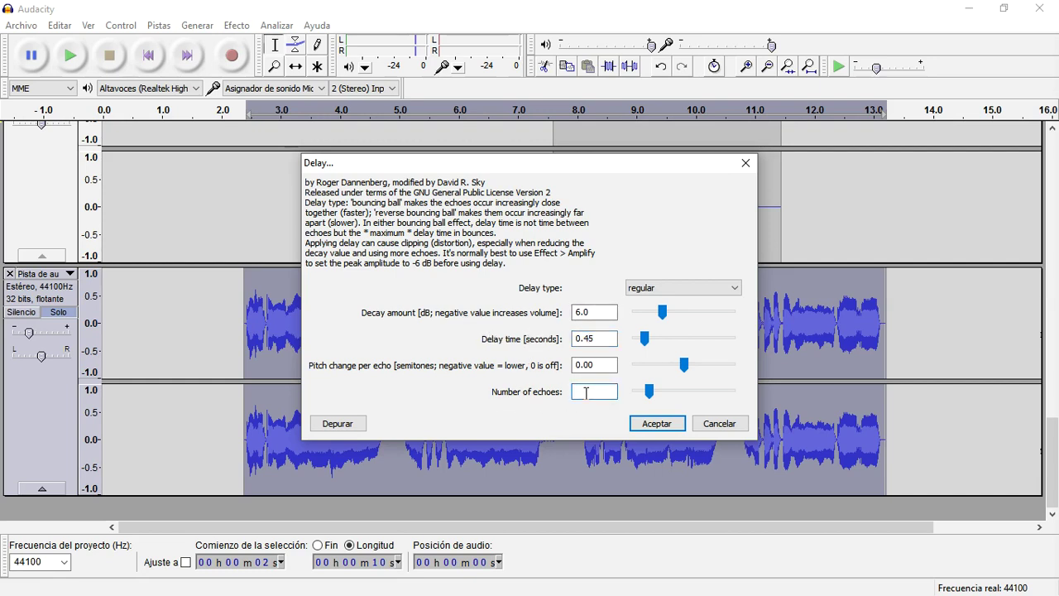
{"action": "type", "text": "2"}
{"action": "left_click", "coordinate": [662, 425]}
{"action": "scroll", "coordinate": [662, 425], "scroll_direction": "down", "scroll_amount": 3}
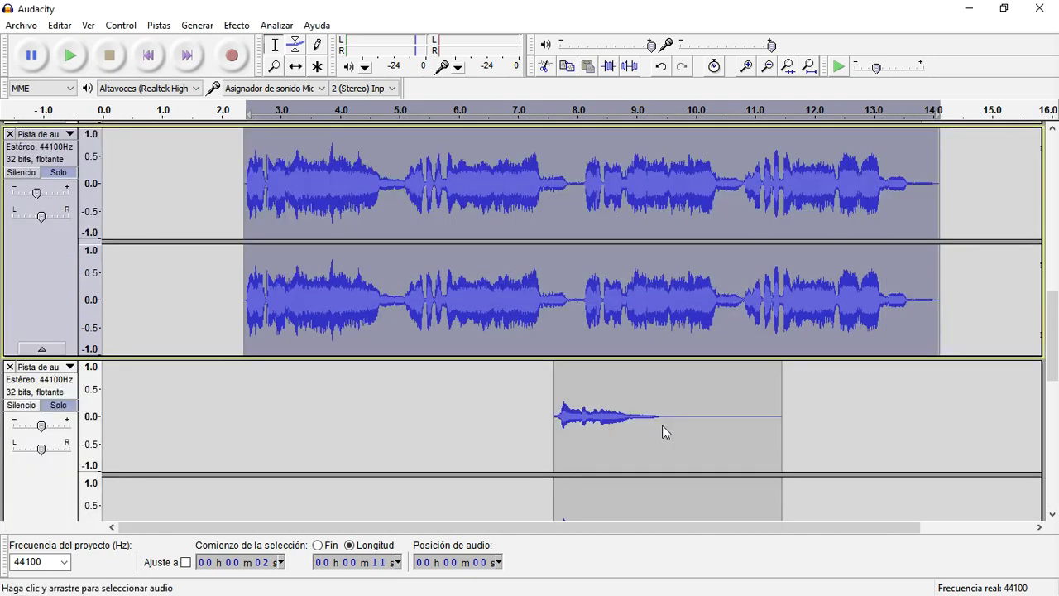
Step: Undo the last Delay and the duplicated voice track's gain change
{"action": "left_click", "coordinate": [661, 74]}
{"action": "scroll", "coordinate": [686, 328], "scroll_direction": "down", "scroll_amount": 3}
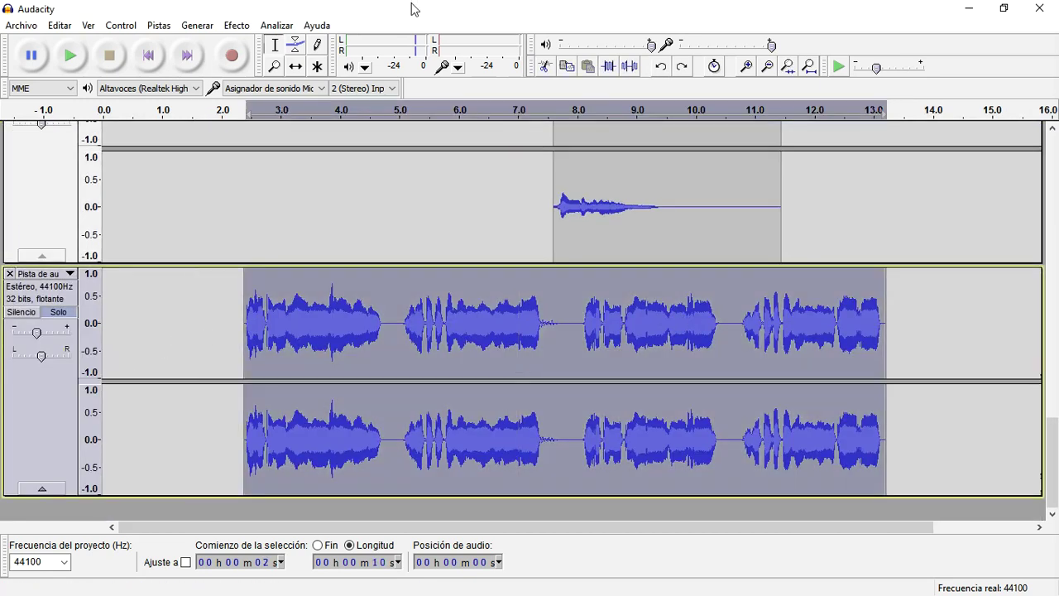
{"action": "scroll", "coordinate": [619, 324], "scroll_direction": "up", "scroll_amount": 5}
{"action": "scroll", "coordinate": [602, 309], "scroll_direction": "down", "scroll_amount": 5}
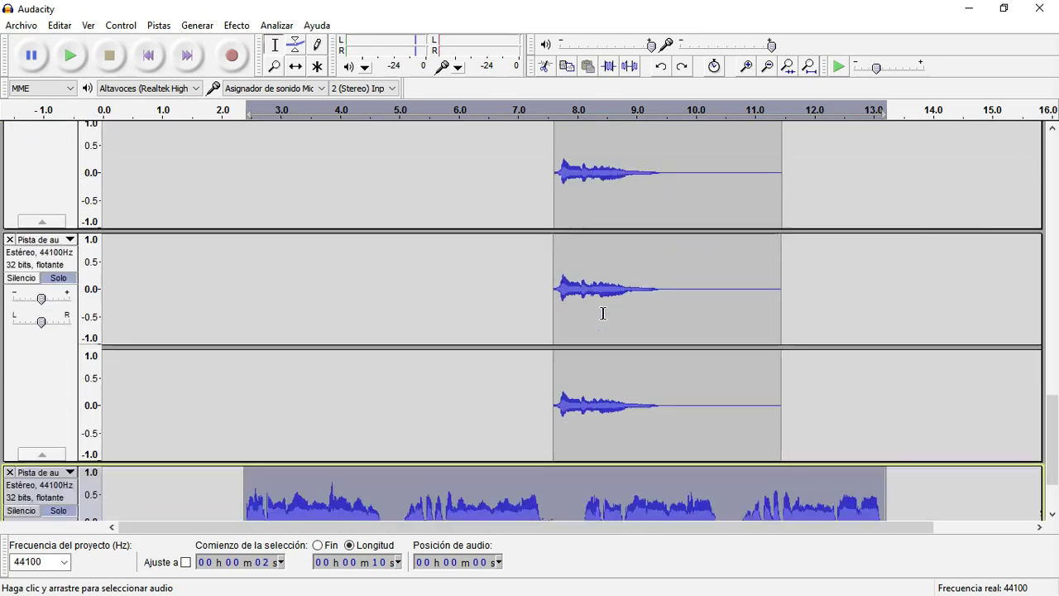
Step: Apply a regular Delay to the duplicated voice with 6.0 dB decay, 0.45 s delay time and 2 echoes, and play the result
{"action": "left_click", "coordinate": [236, 24]}
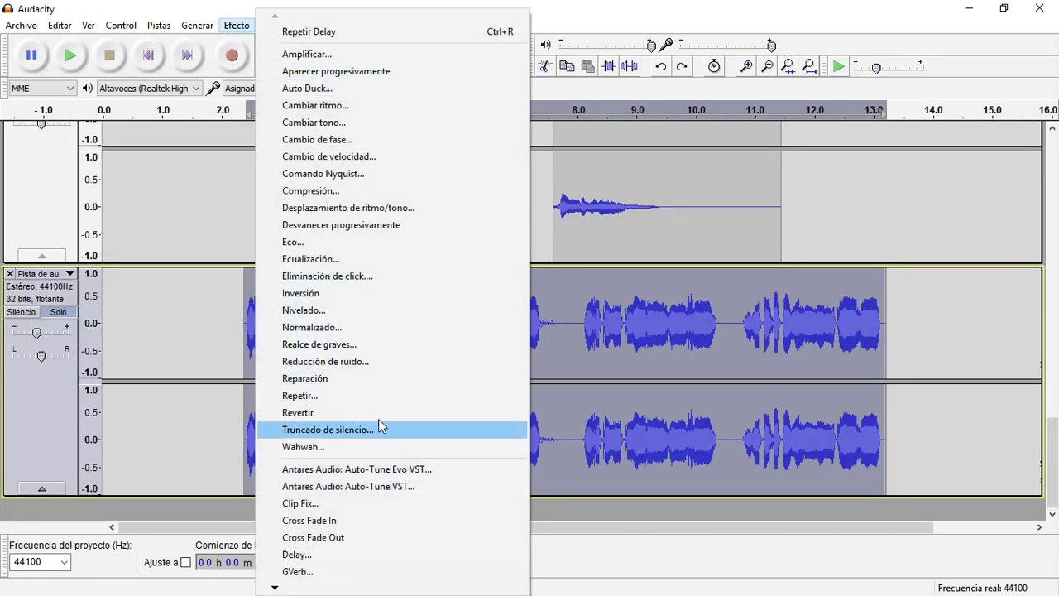
{"action": "left_click", "coordinate": [376, 553]}
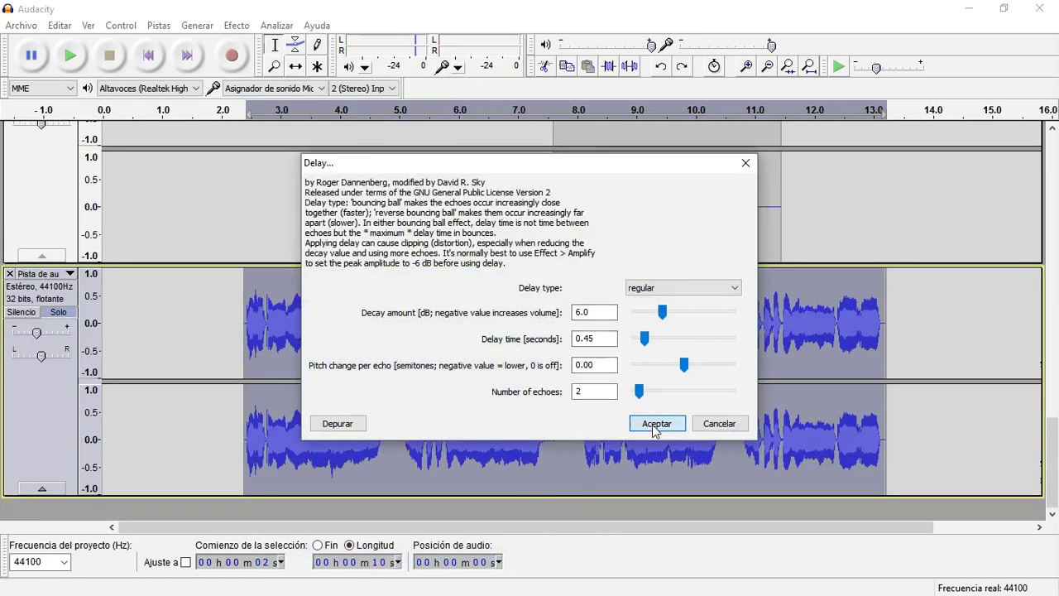
{"action": "left_click", "coordinate": [655, 422]}
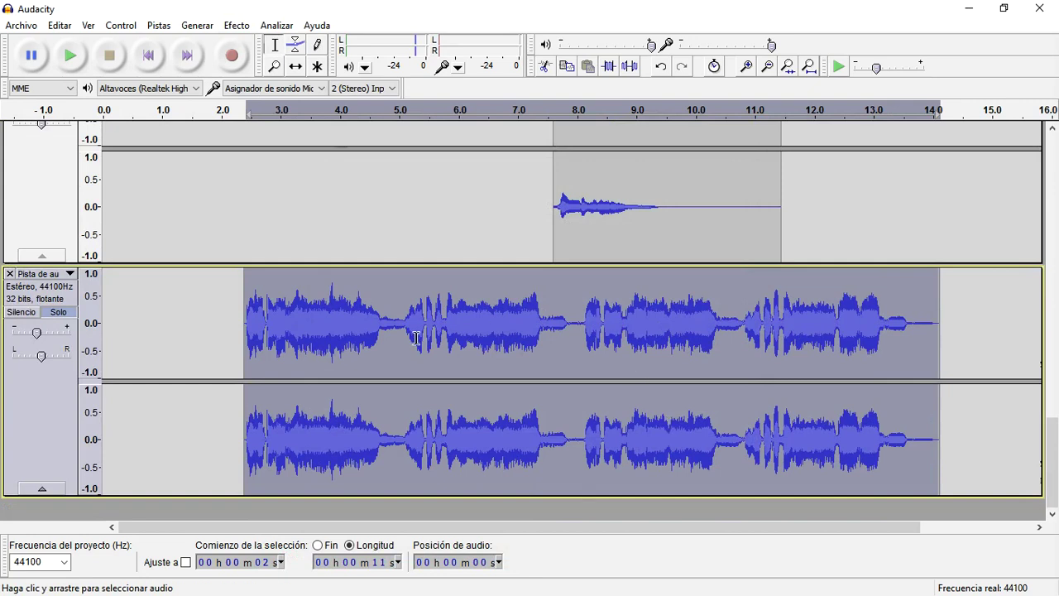
{"action": "key", "text": "space"}
Step: Look at the key choices in the Auto-Tune VST effect and close it without applying
{"action": "left_click", "coordinate": [244, 25]}
{"action": "left_click", "coordinate": [427, 495]}
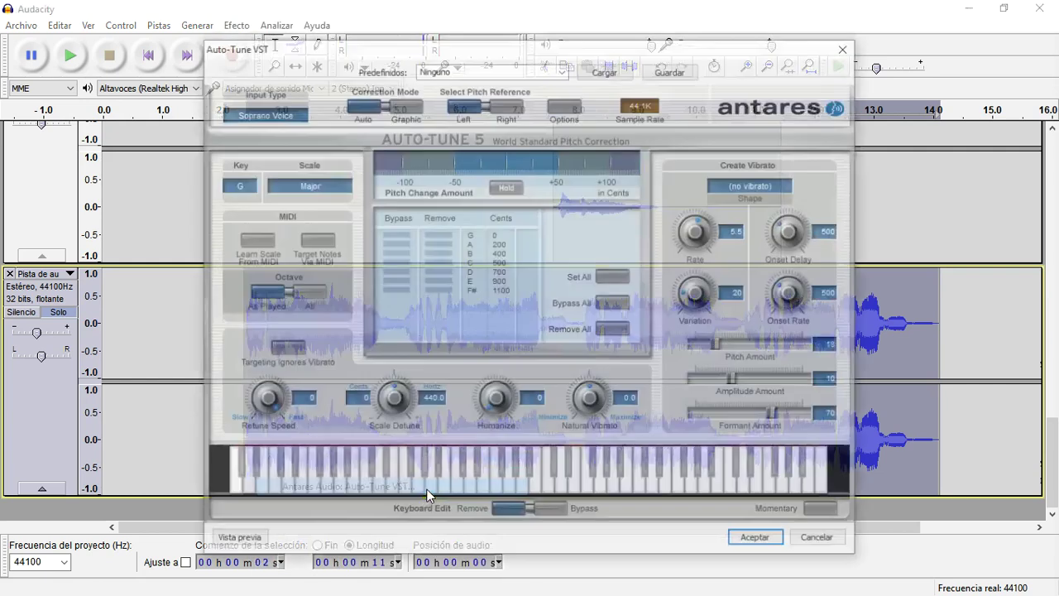
{"action": "left_click", "coordinate": [238, 190]}
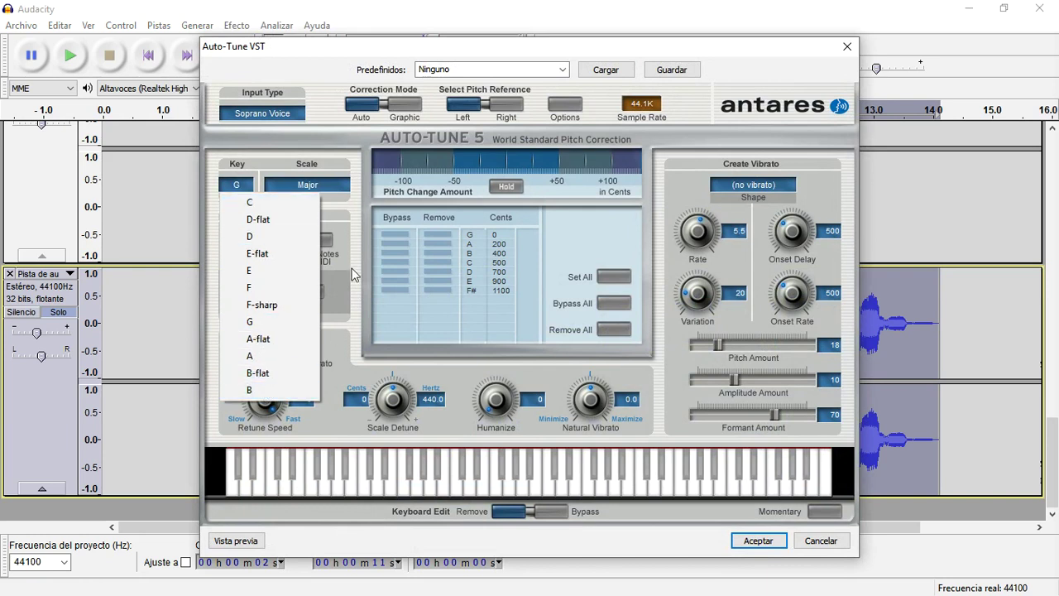
{"action": "left_click", "coordinate": [848, 47]}
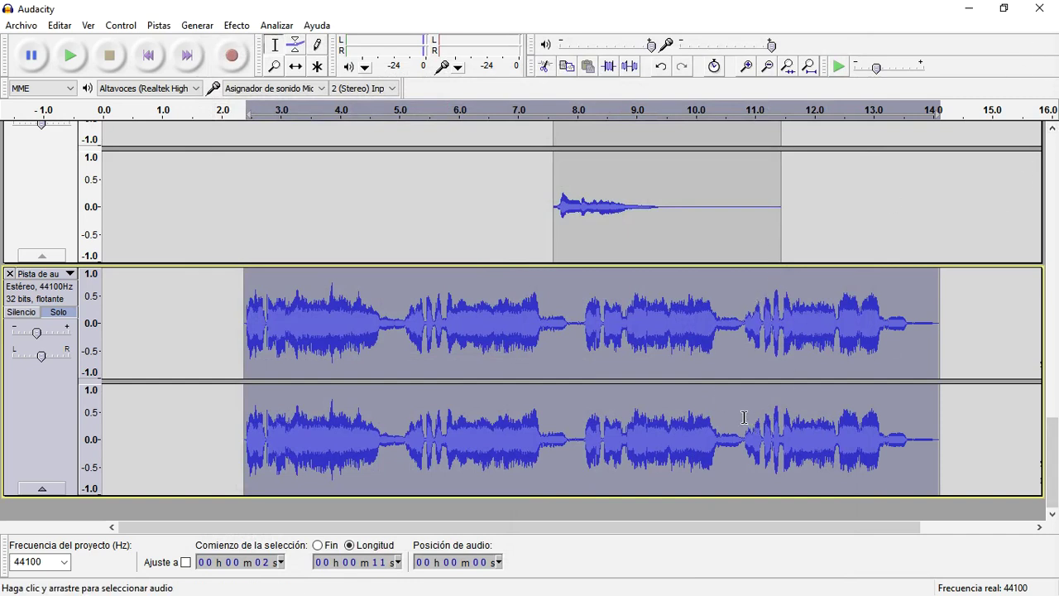
{"action": "key", "text": "alt+Tab"}
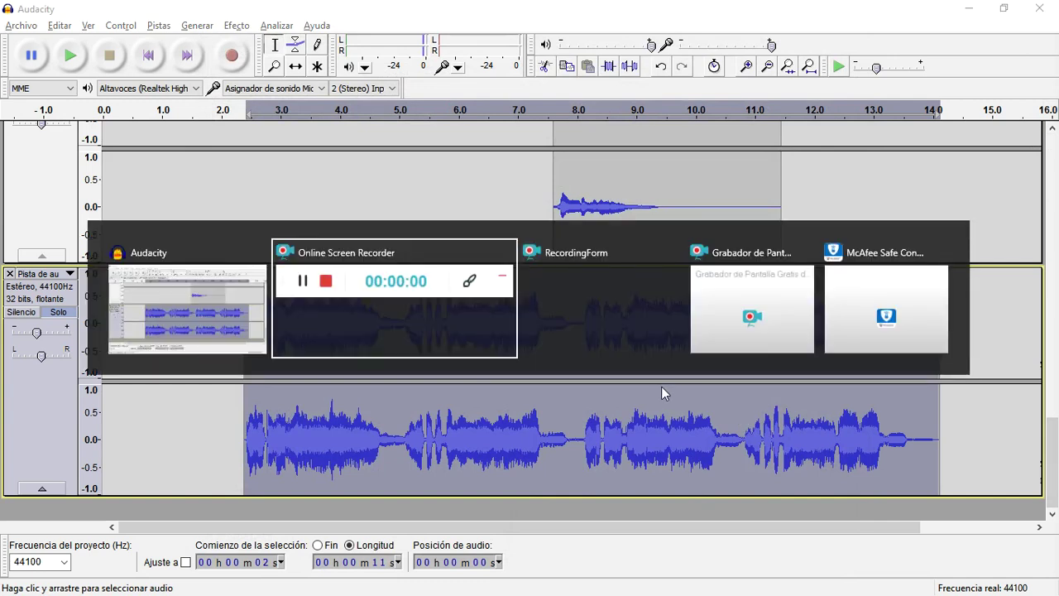